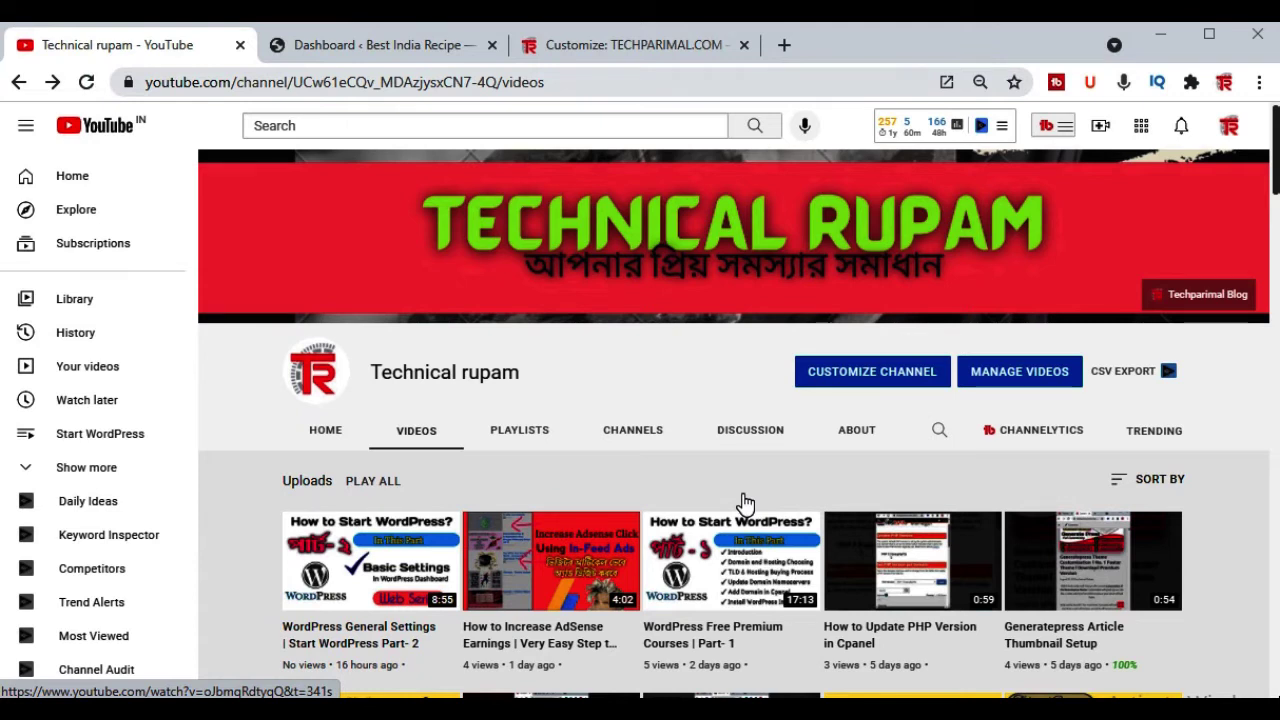
pyautogui.scroll(-5, 745, 502)
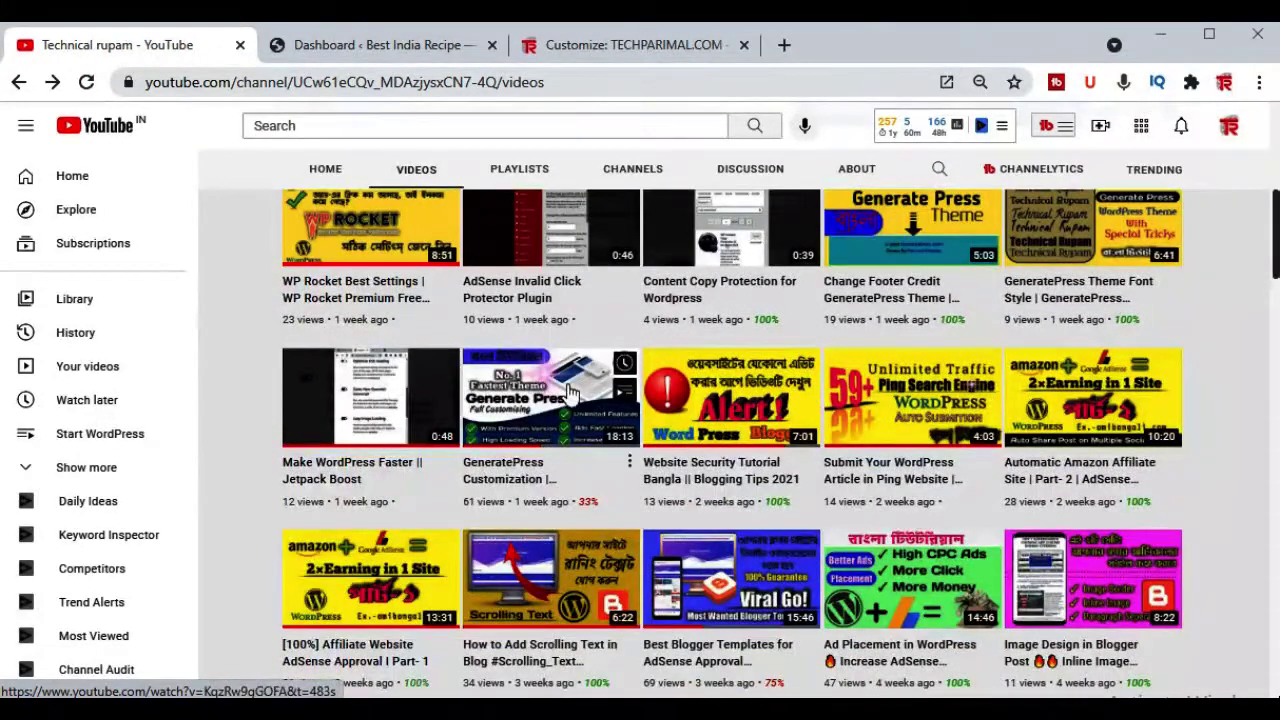
pyautogui.scroll(4, 693, 348)
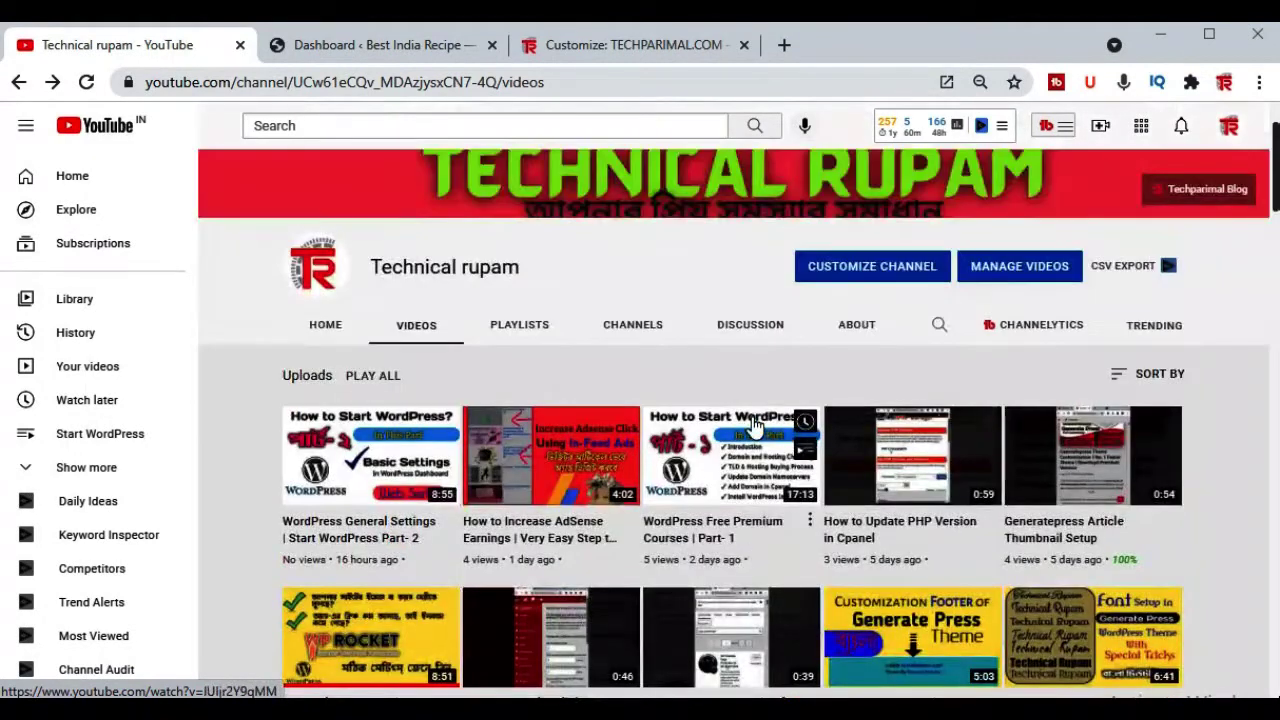
pyautogui.scroll(1, 755, 425)
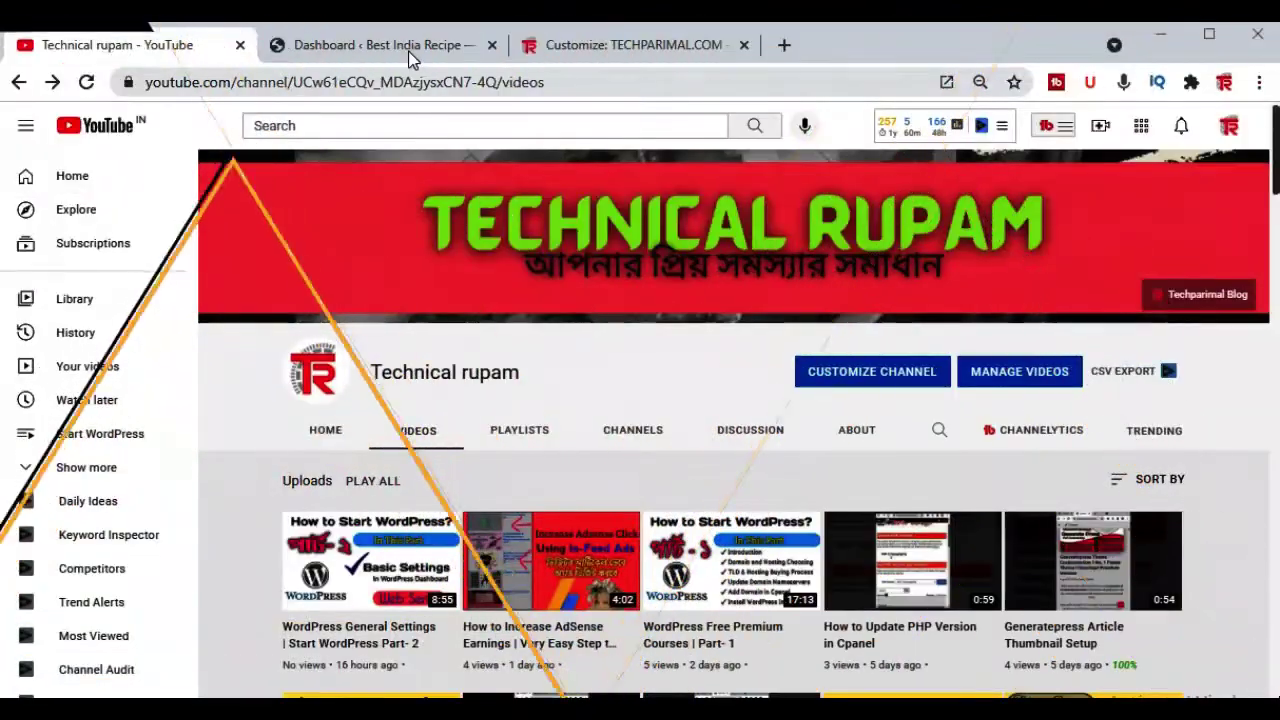
# - Switch to the Best India Recipe WordPress dashboard and open the upload form for adding a new plugin
pyautogui.click(412, 50)
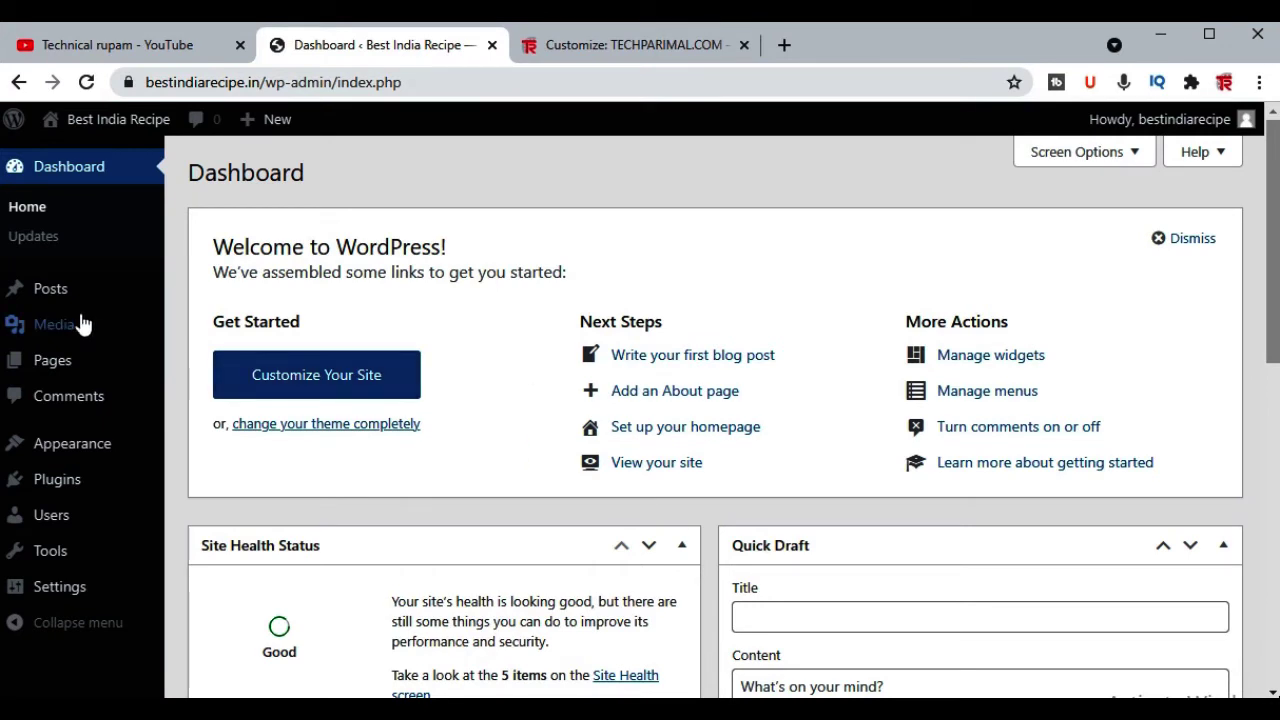
pyautogui.moveTo(62, 340)
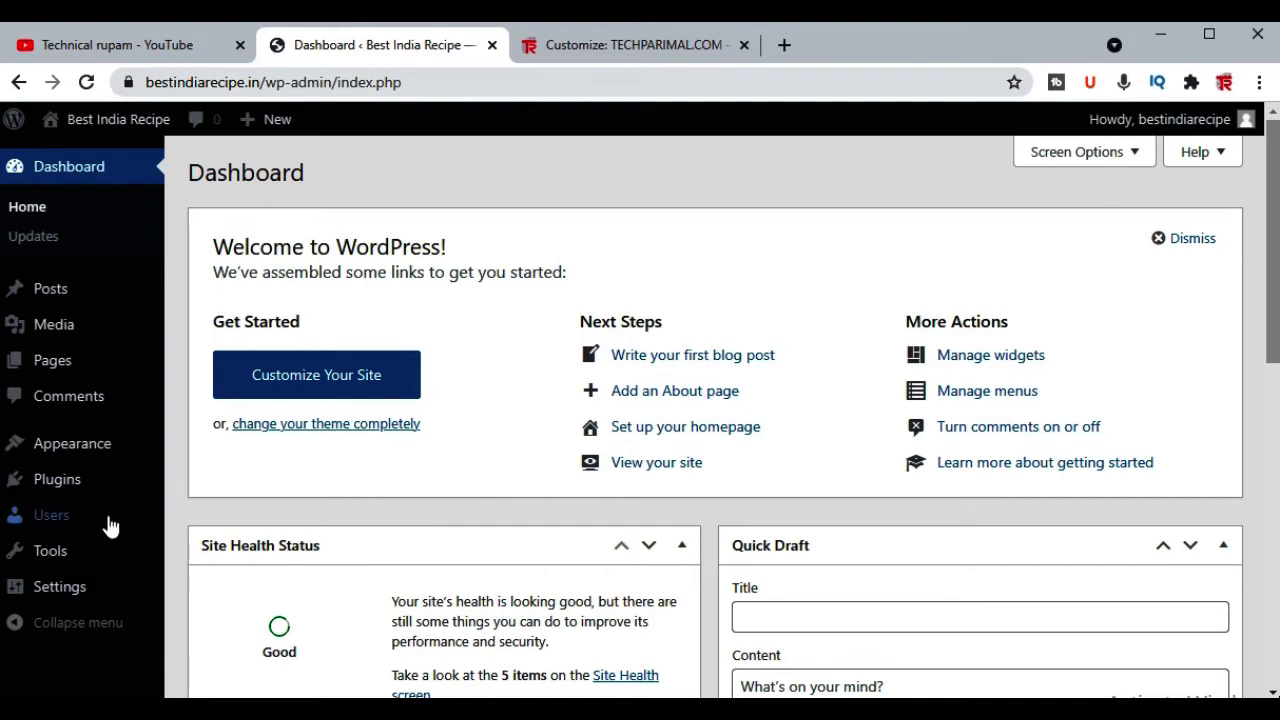
pyautogui.moveTo(62, 497)
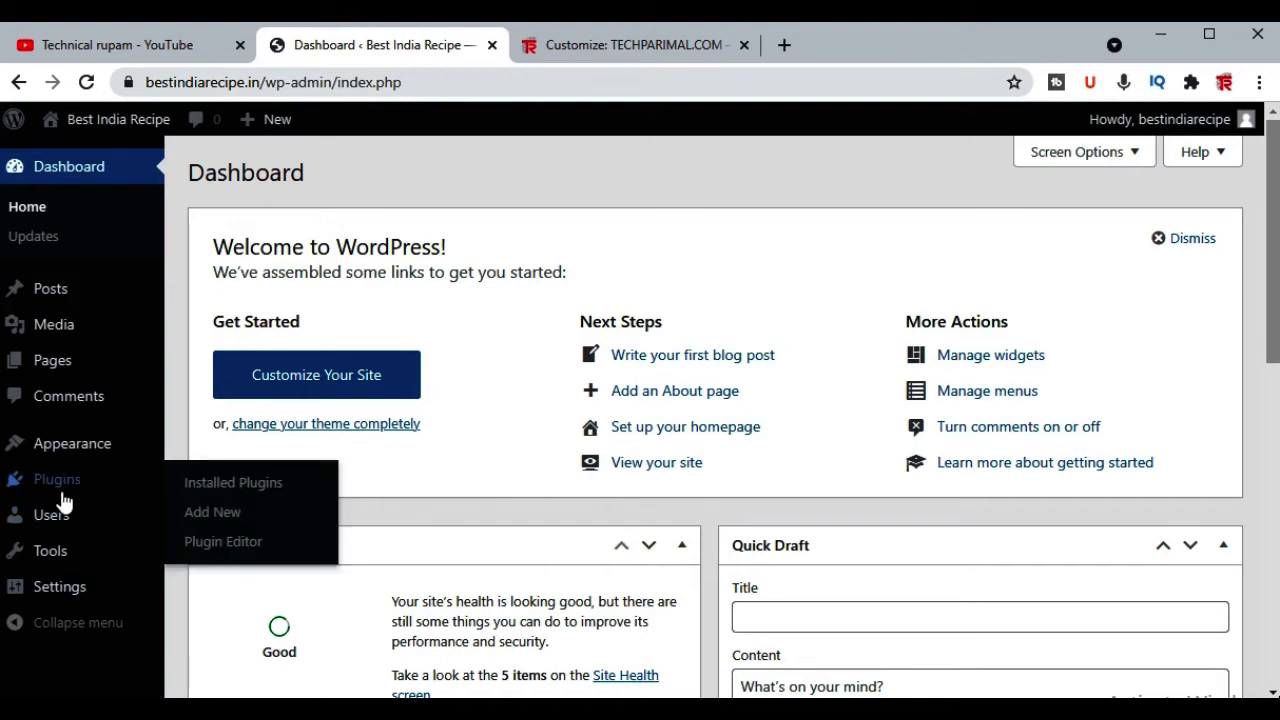
pyautogui.click(201, 518)
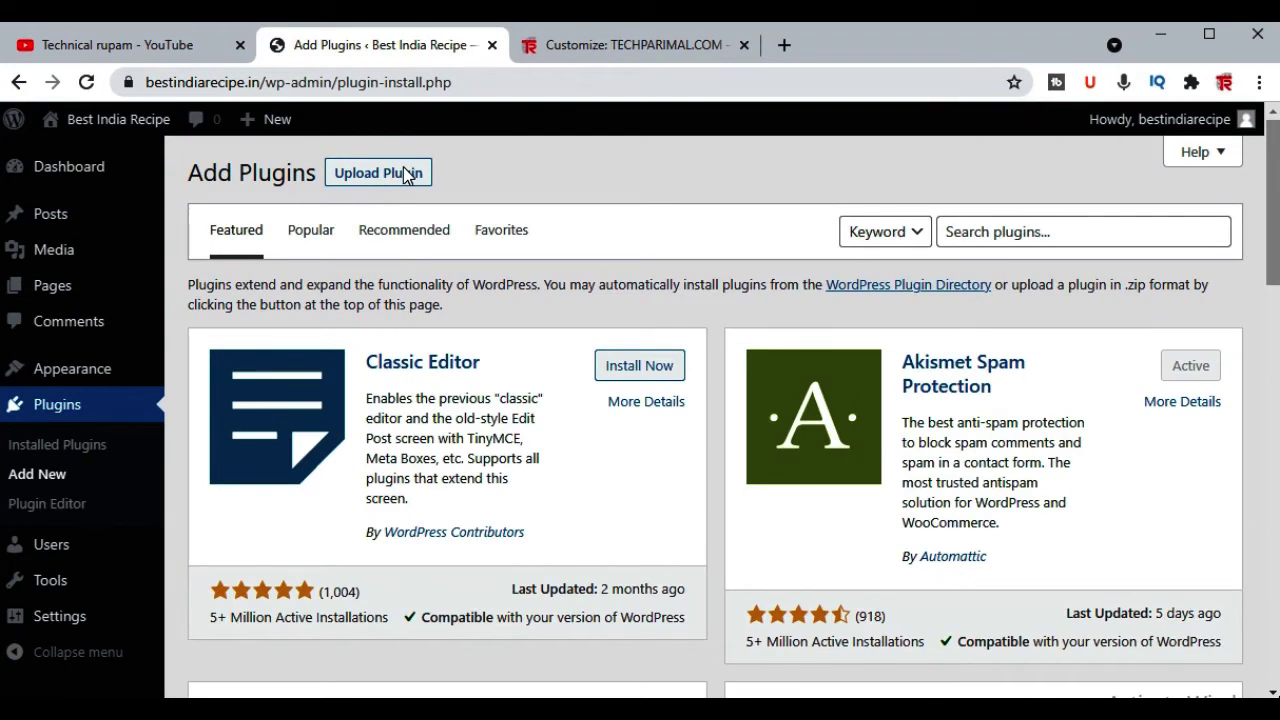
pyautogui.click(405, 176)
# - Choose the gp-premium_v2.0.3 archive from Downloads, then install and activate it as a plugin
pyautogui.click(575, 362)
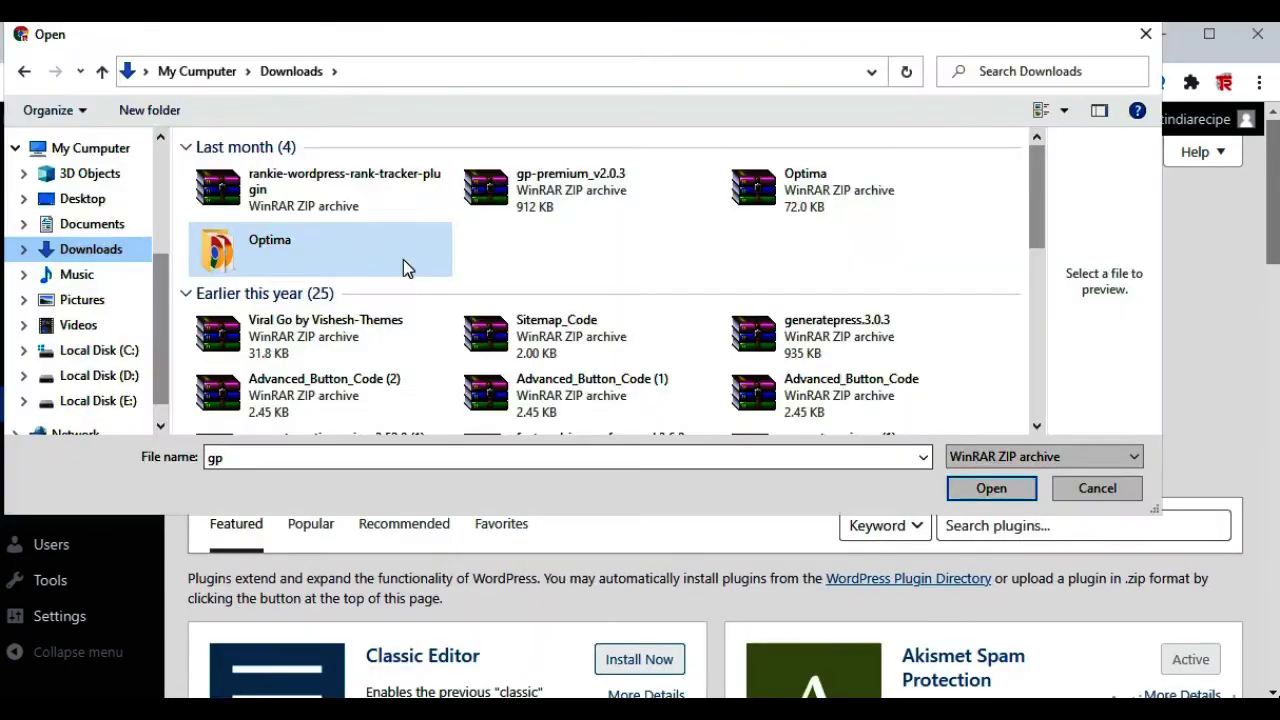
pyautogui.write('gp')
pyautogui.click(550, 215)
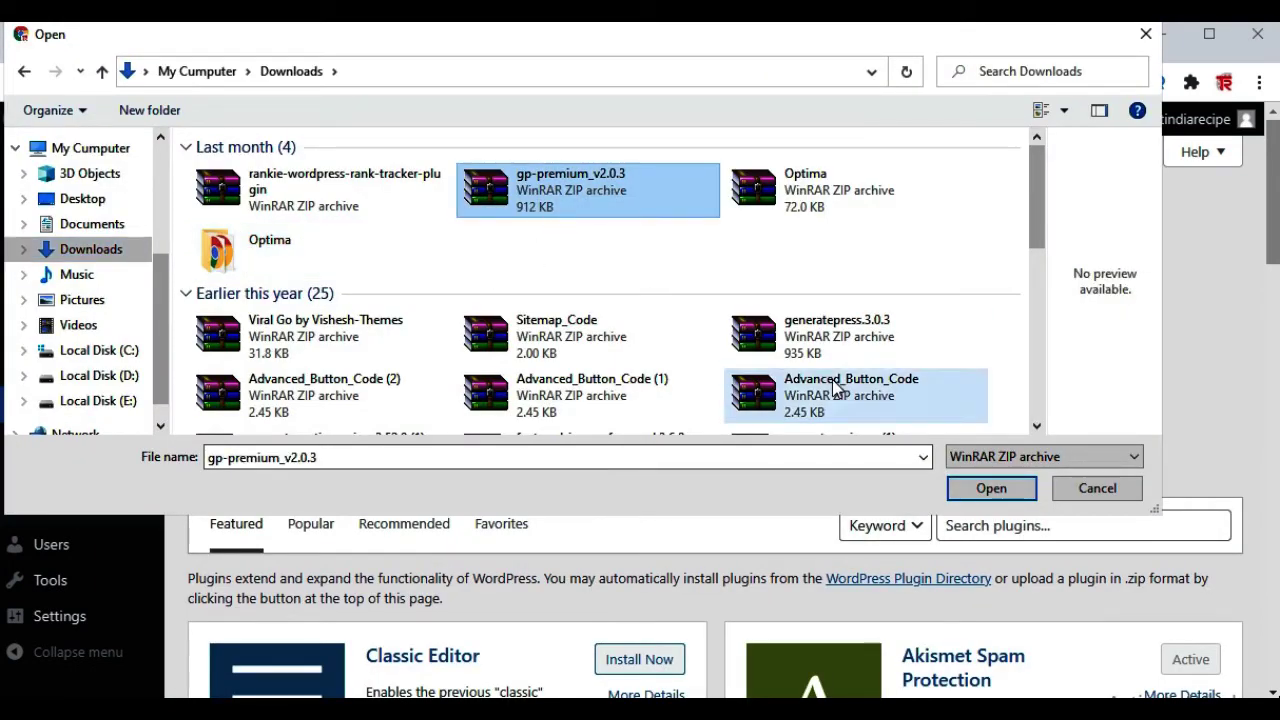
pyautogui.click(965, 487)
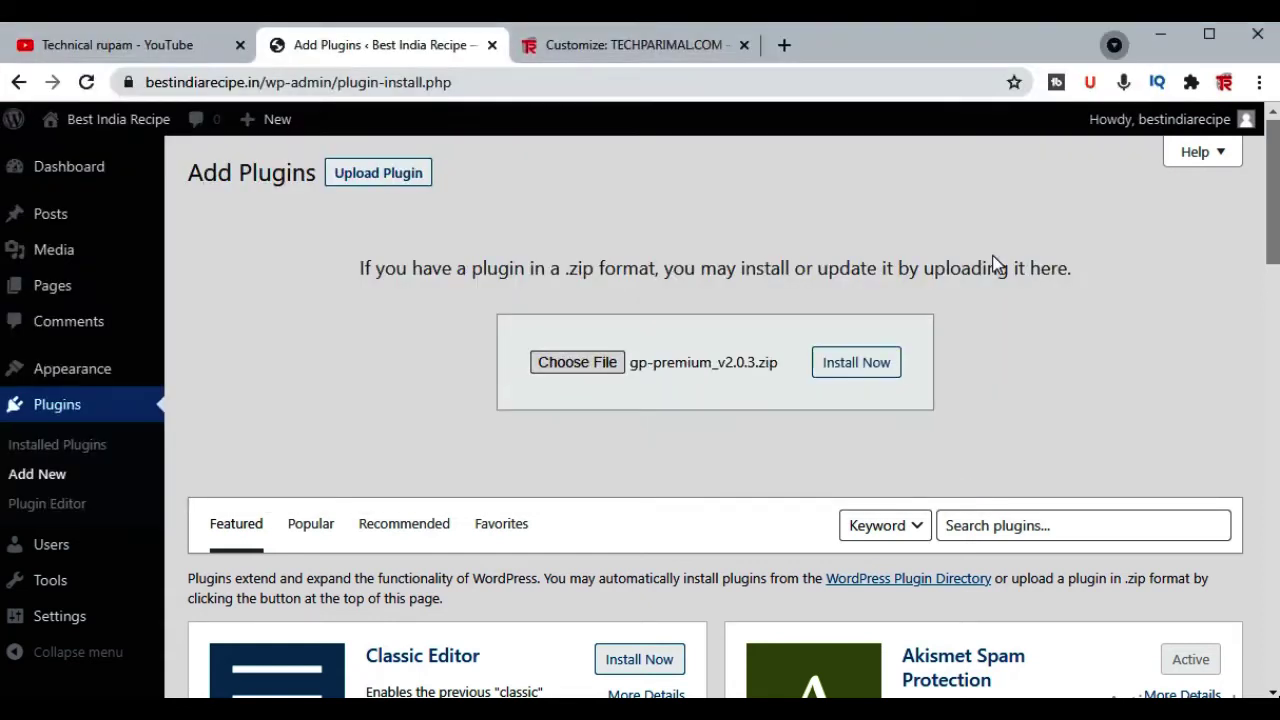
pyautogui.click(856, 363)
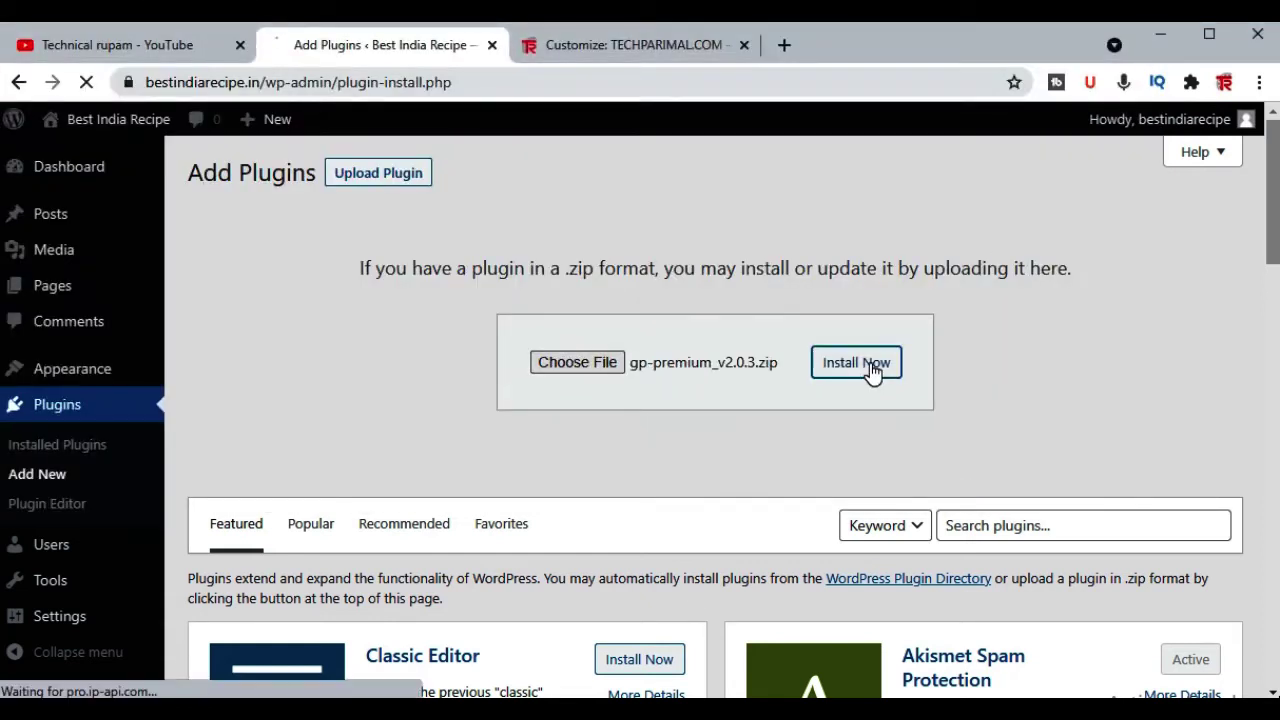
pyautogui.click(271, 333)
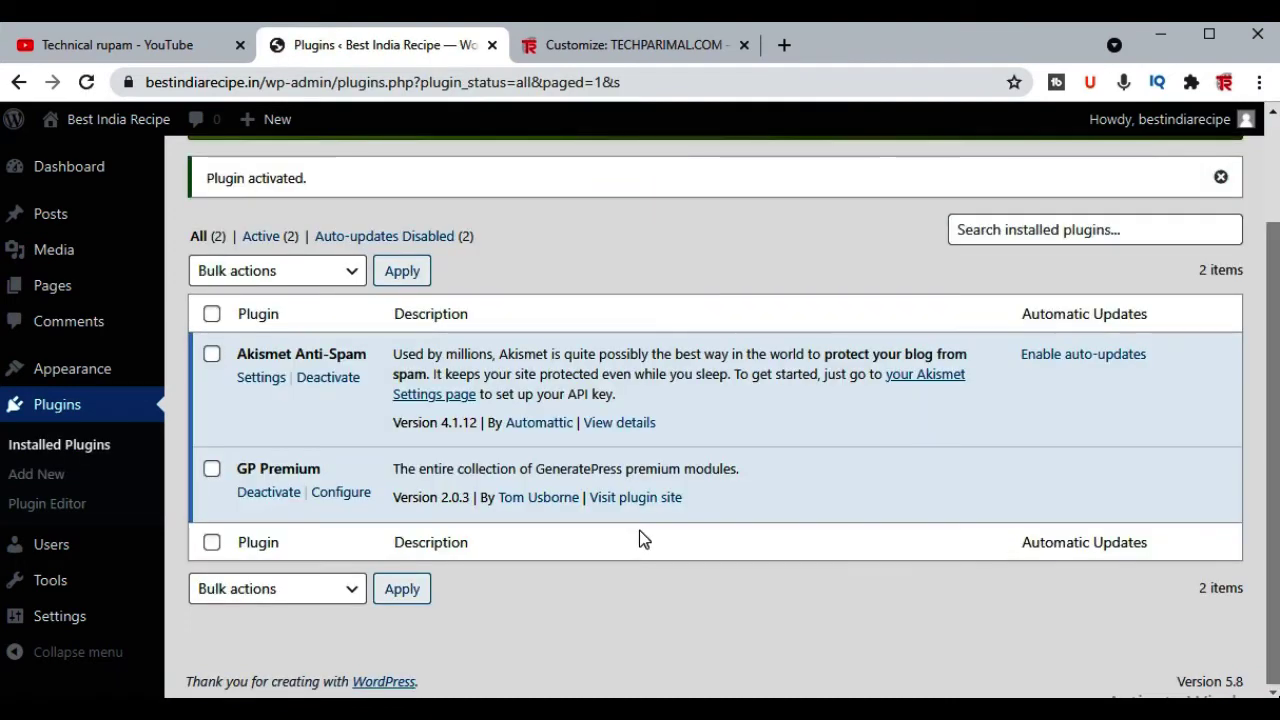
# - Open the GP Premium configuration and activate all of its modules with one bulk action
pyautogui.click(310, 492)
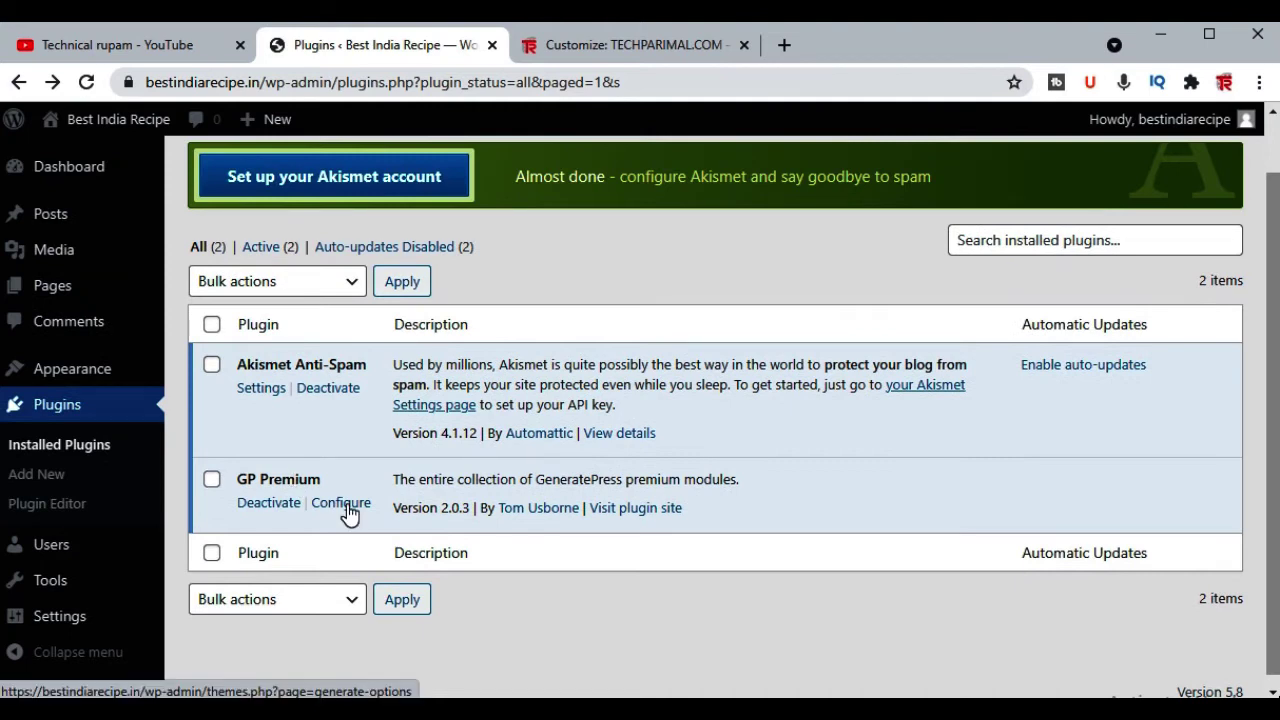
pyautogui.click(347, 506)
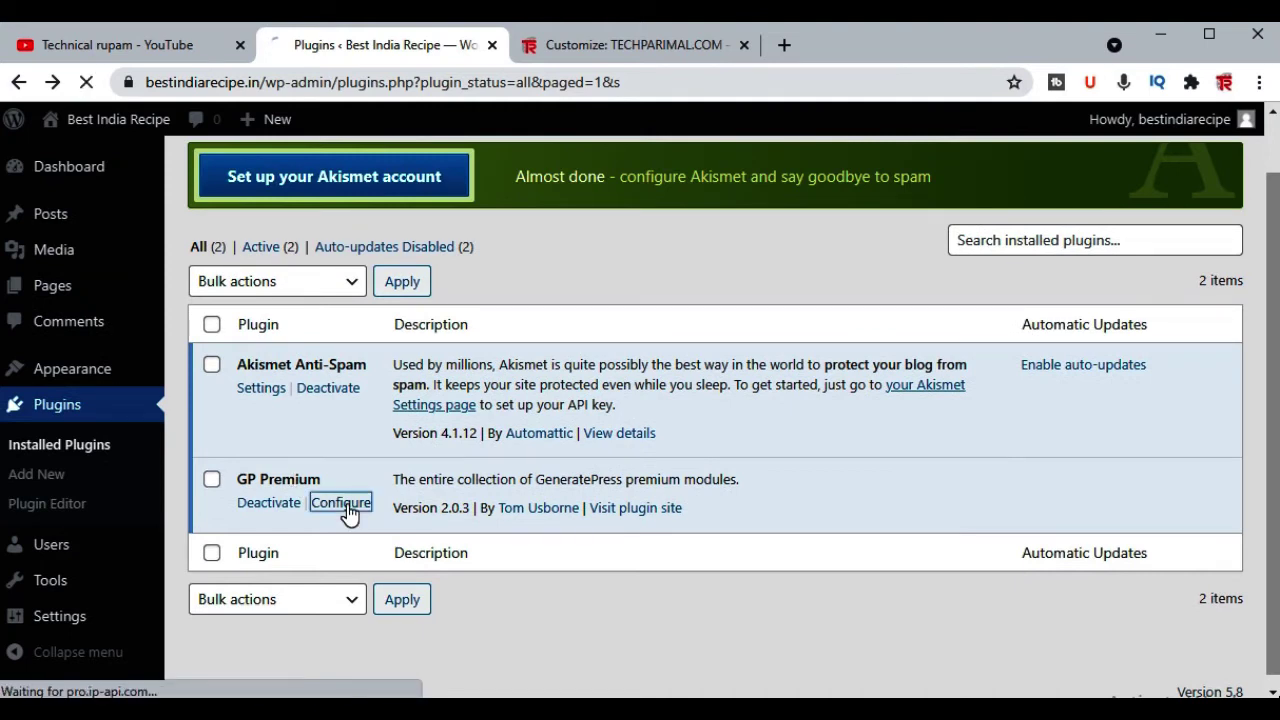
pyautogui.scroll(-1, 357, 508)
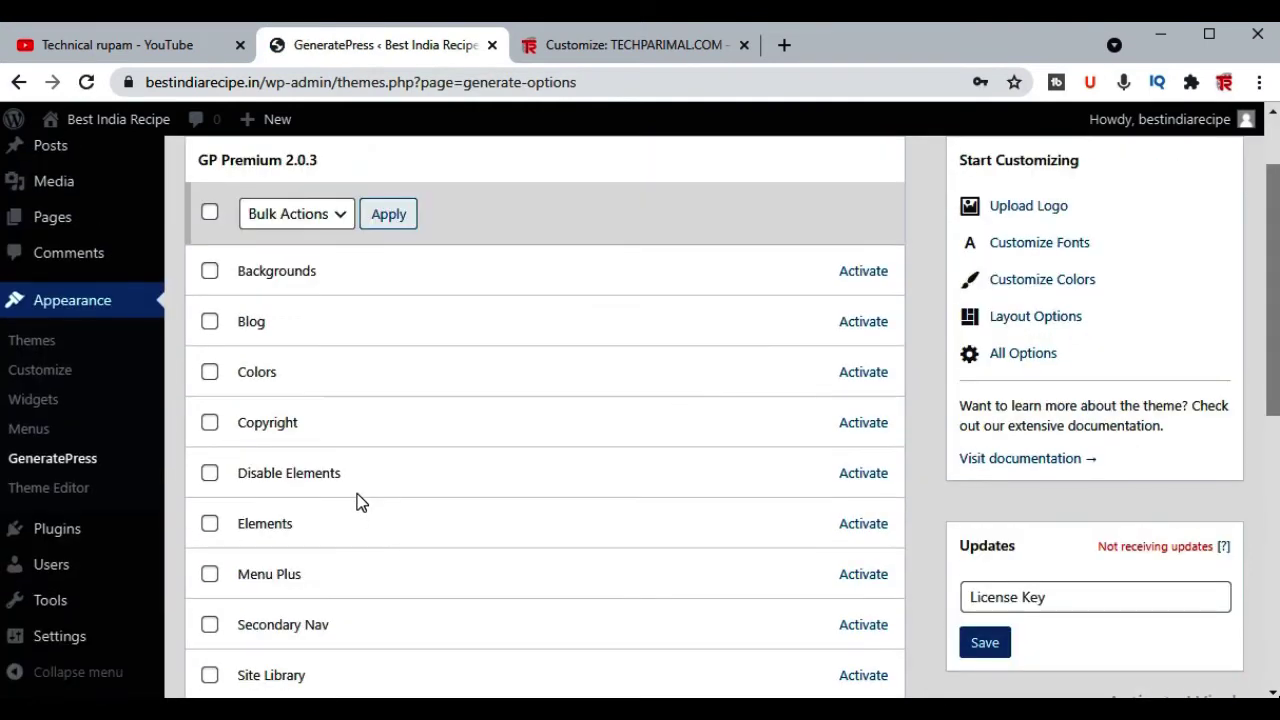
pyautogui.click(210, 215)
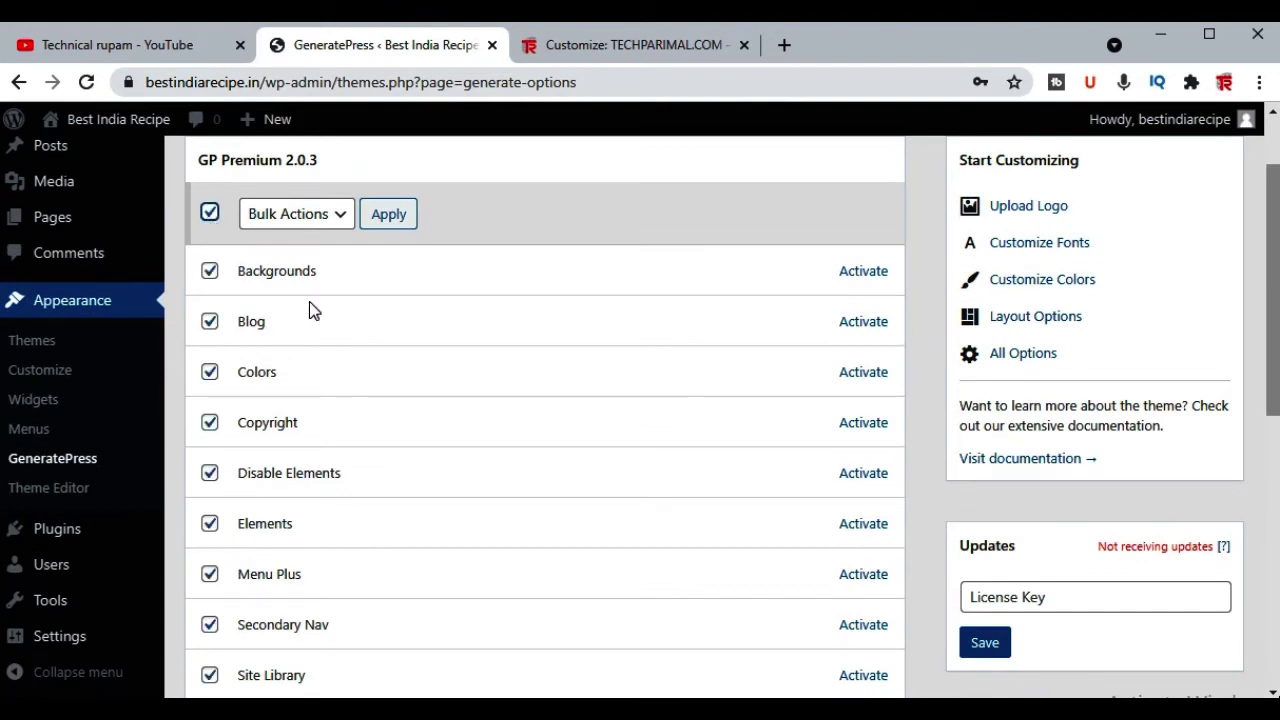
pyautogui.click(333, 215)
pyautogui.click(320, 262)
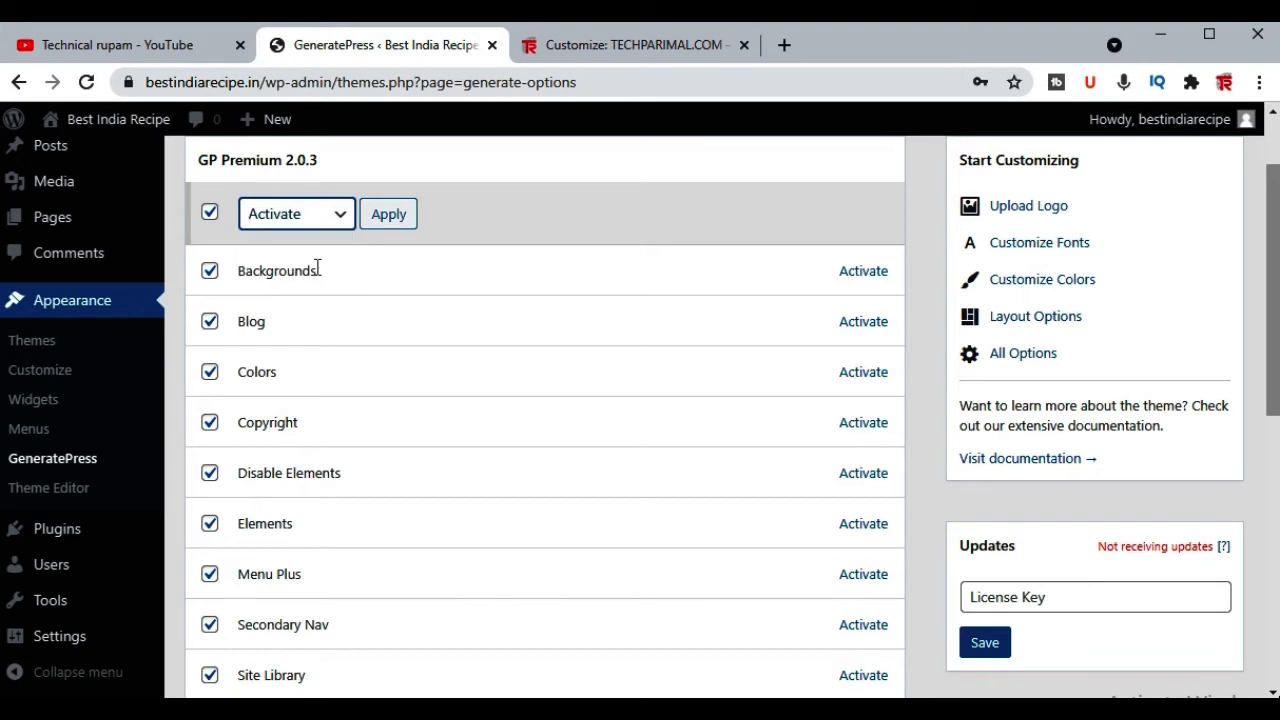
pyautogui.click(388, 216)
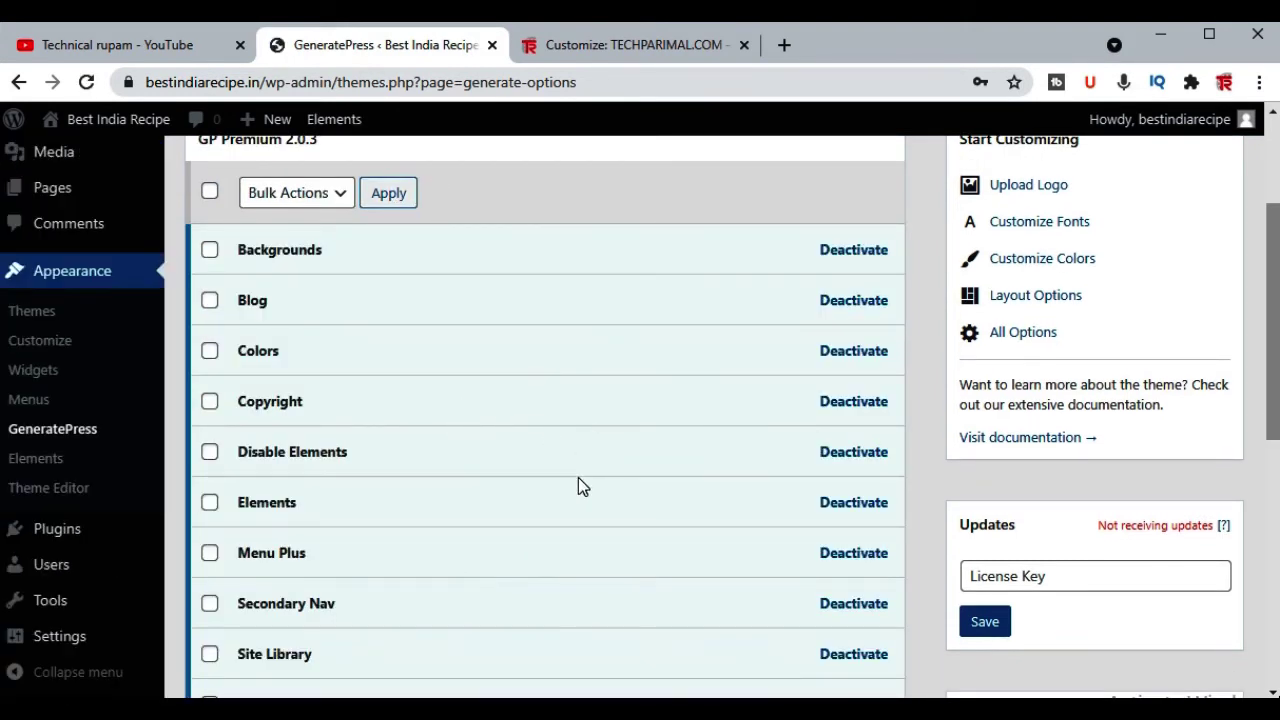
# - Choose the Marketer site from the GeneratePress Site Library and get started with its import
pyautogui.scroll(3, 578, 477)
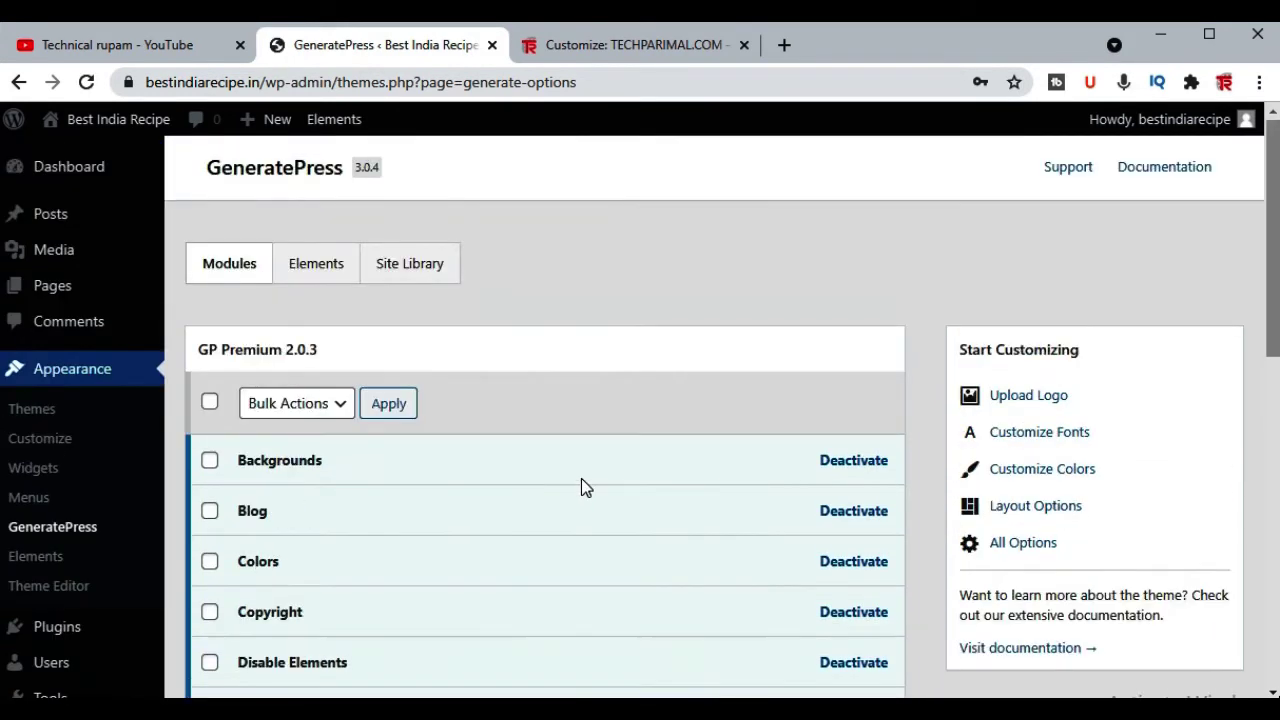
pyautogui.click(420, 278)
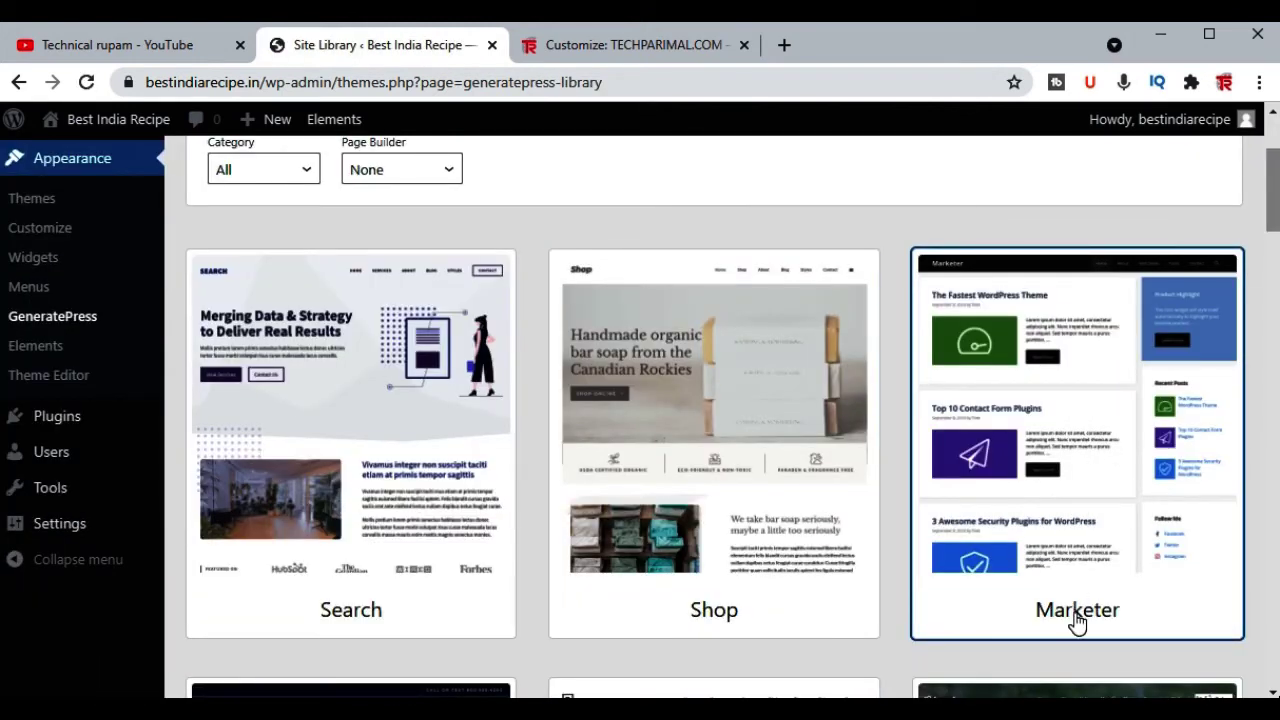
pyautogui.click(1077, 622)
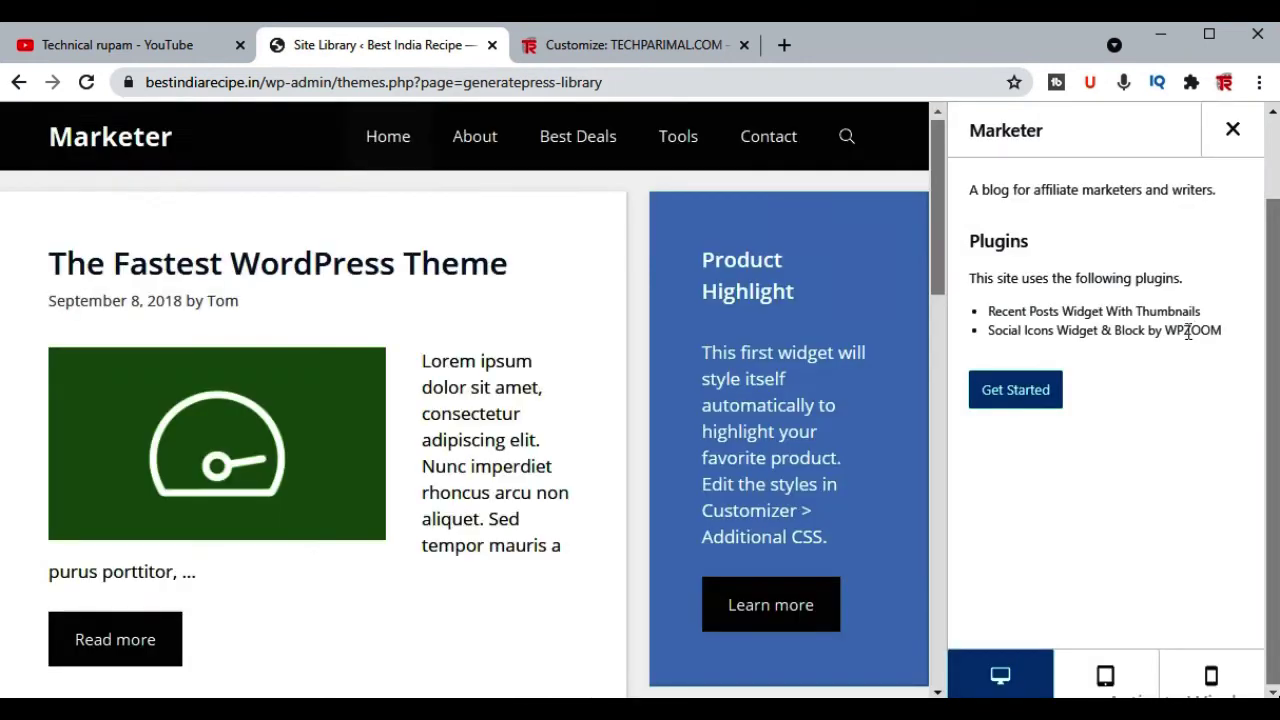
pyautogui.click(1012, 393)
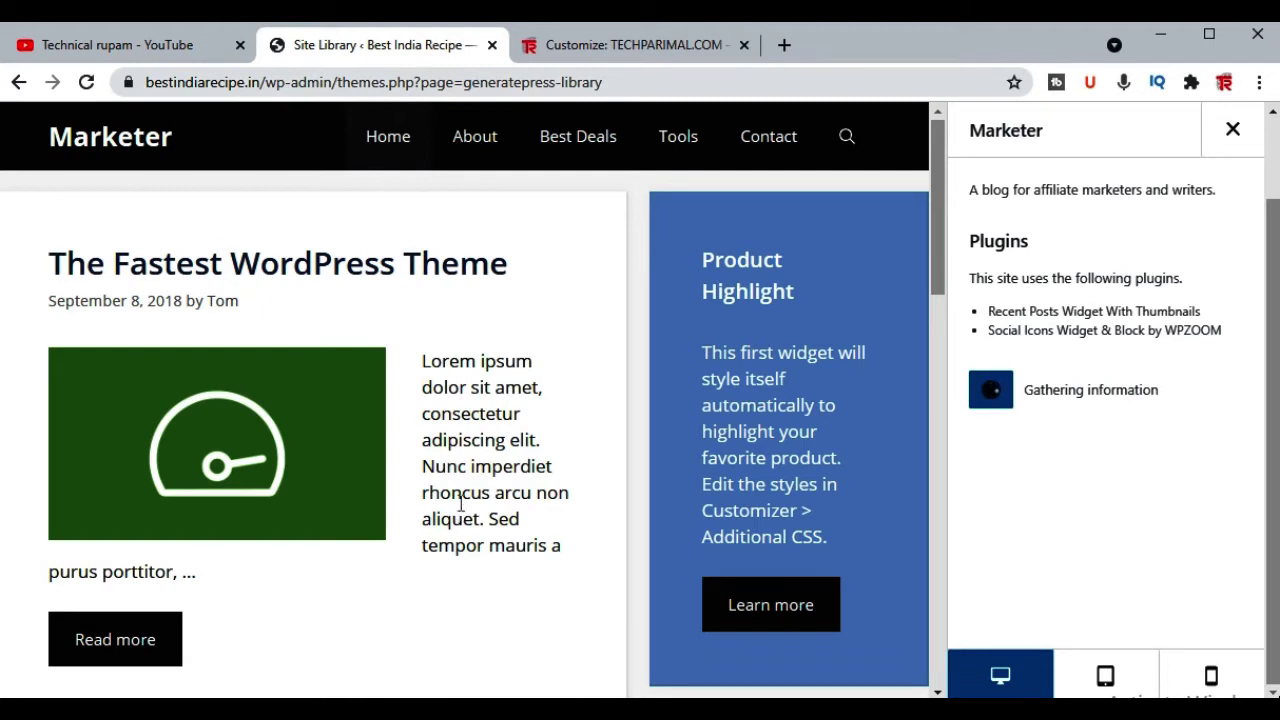
# - Acknowledge the import notice and import the Marketer site with its theme options and demo content
pyautogui.scroll(-1, 1023, 471)
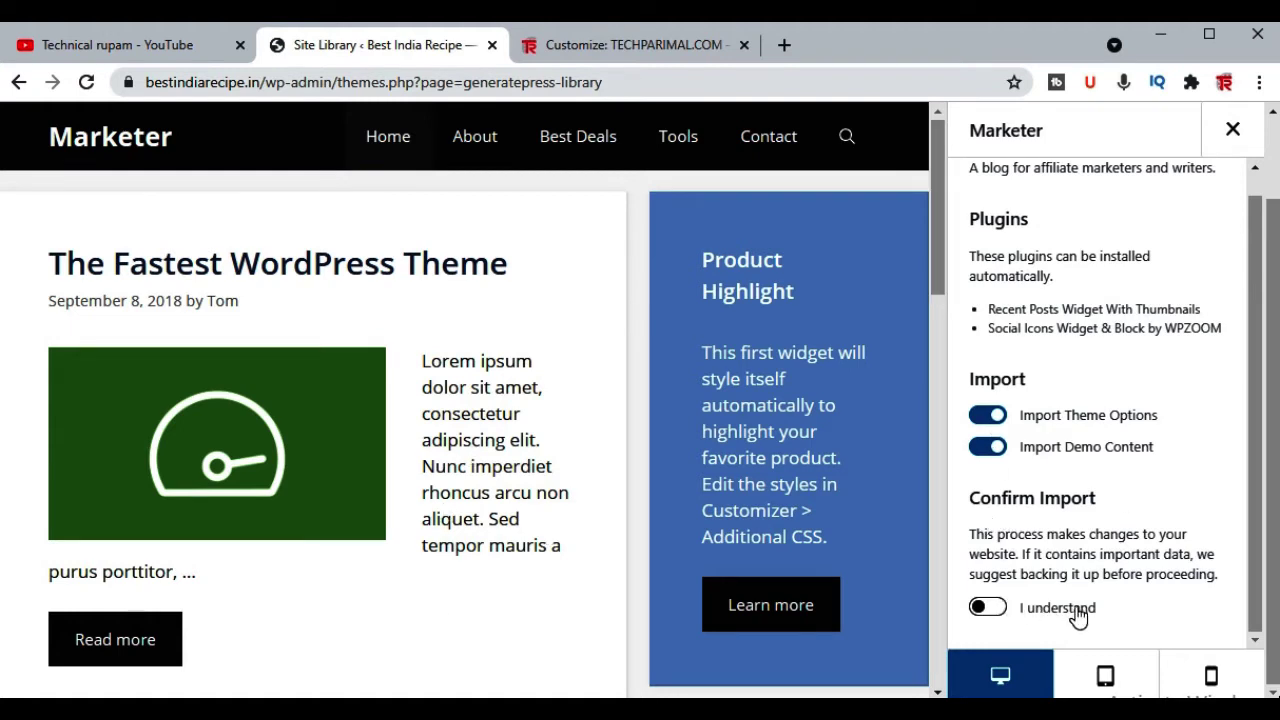
pyautogui.click(997, 611)
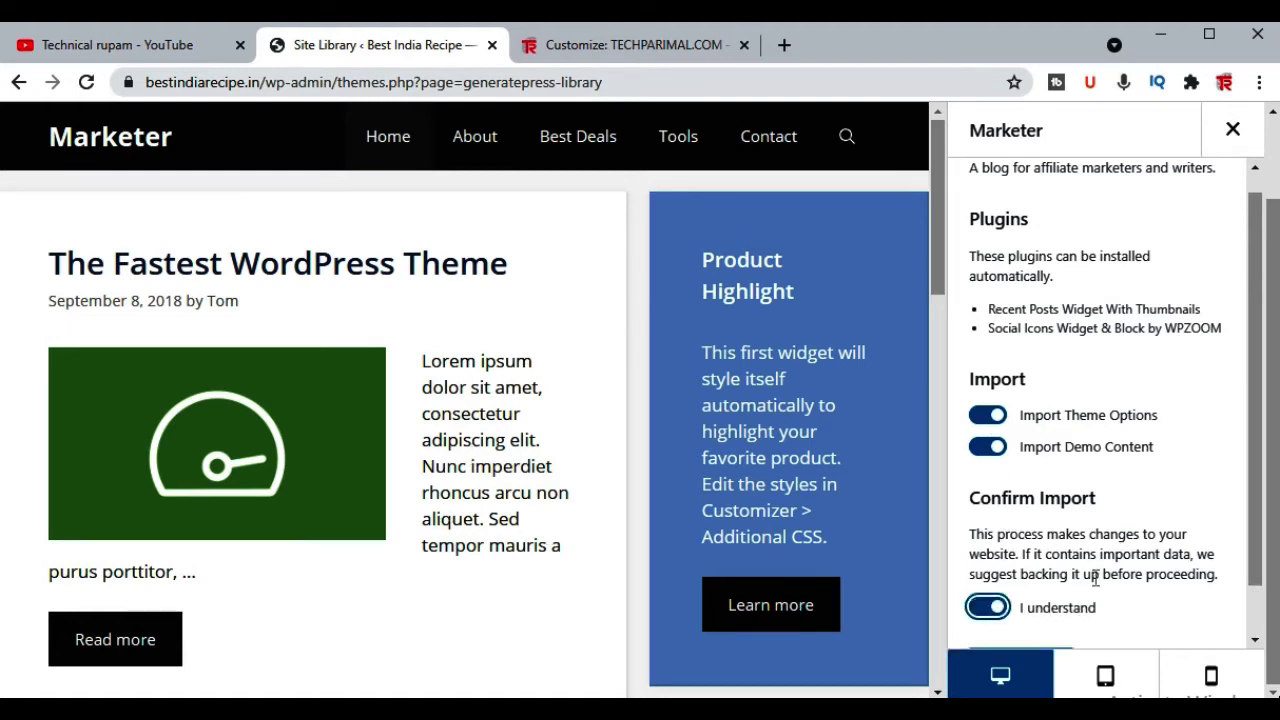
pyautogui.scroll(-1, 1117, 565)
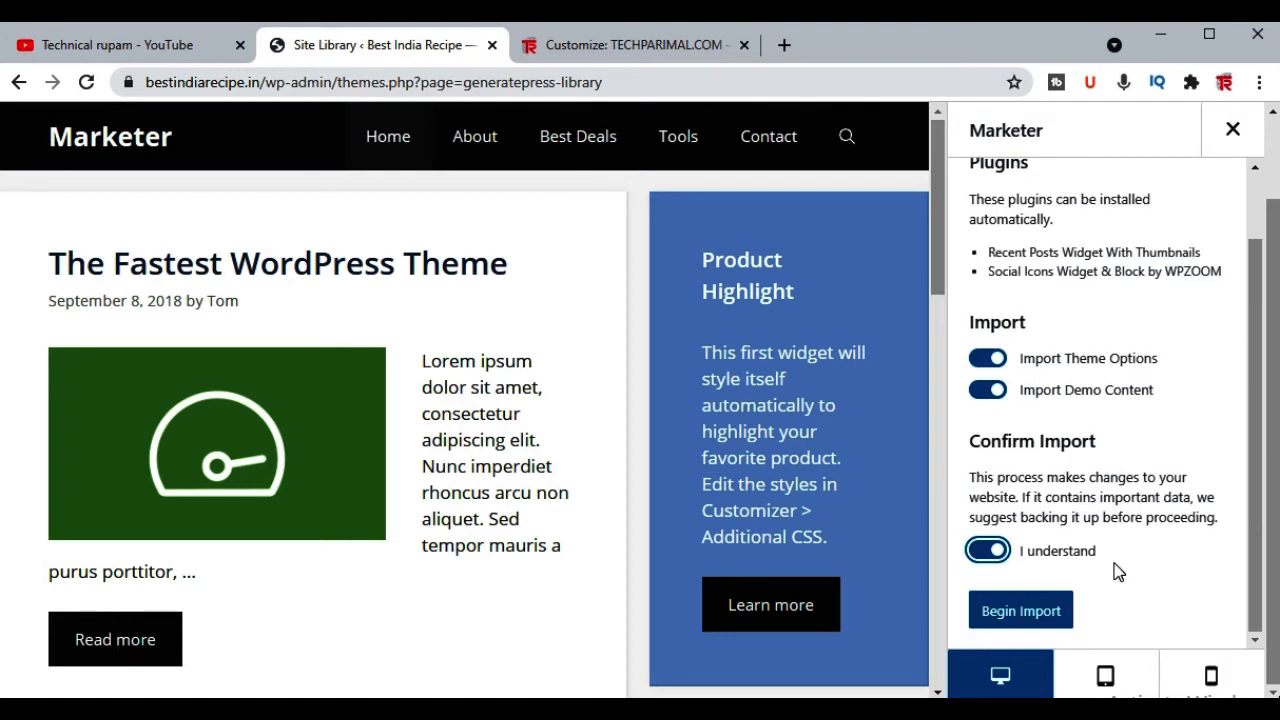
pyautogui.click(1031, 613)
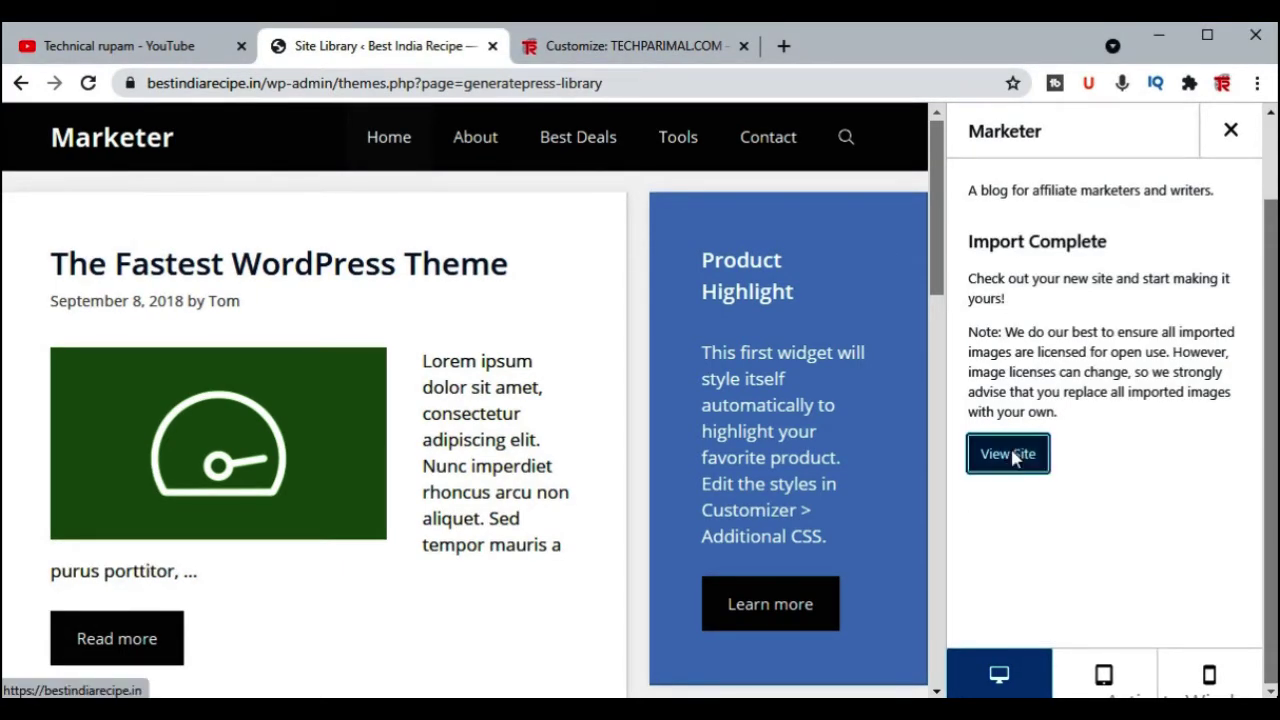
# - View the imported site in a new tab and examine its posts, sidebar widgets and footer
pyautogui.rightClick(1013, 456)
pyautogui.click(1124, 479)
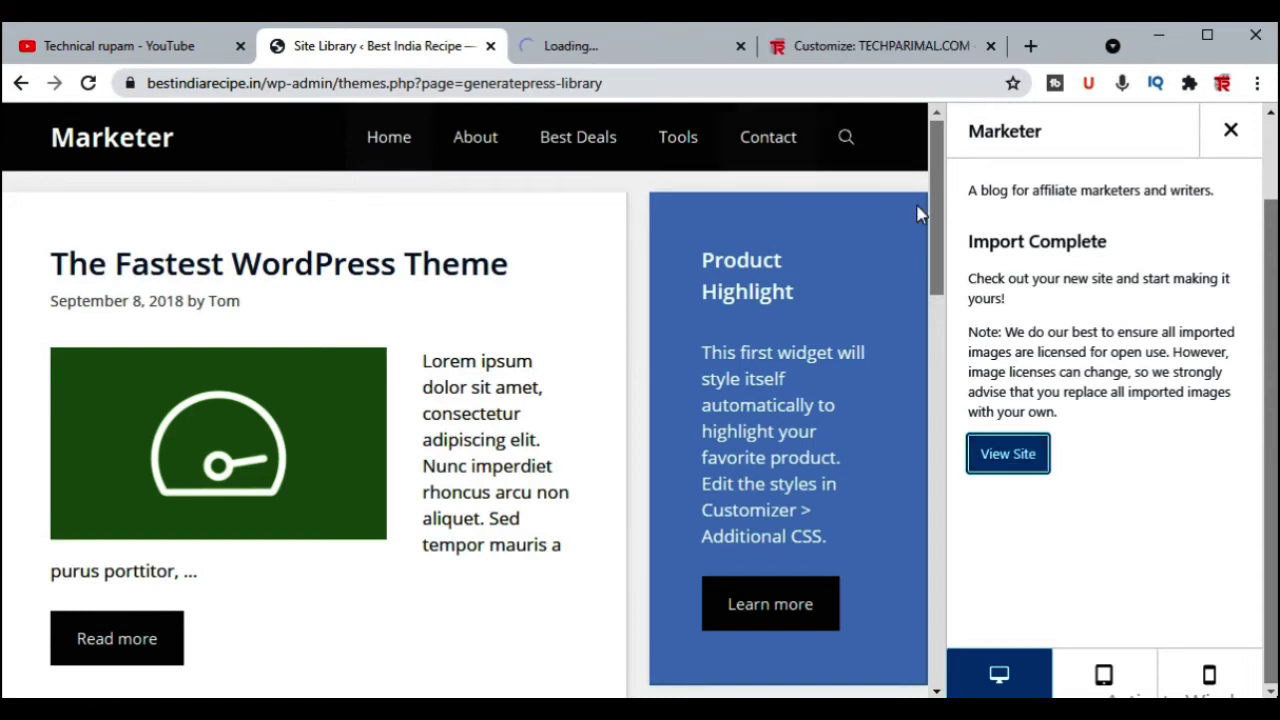
pyautogui.hotkey('ctrl', 'Tab')
pyautogui.scroll(-5, 718, 388)
pyautogui.scroll(-6, 712, 385)
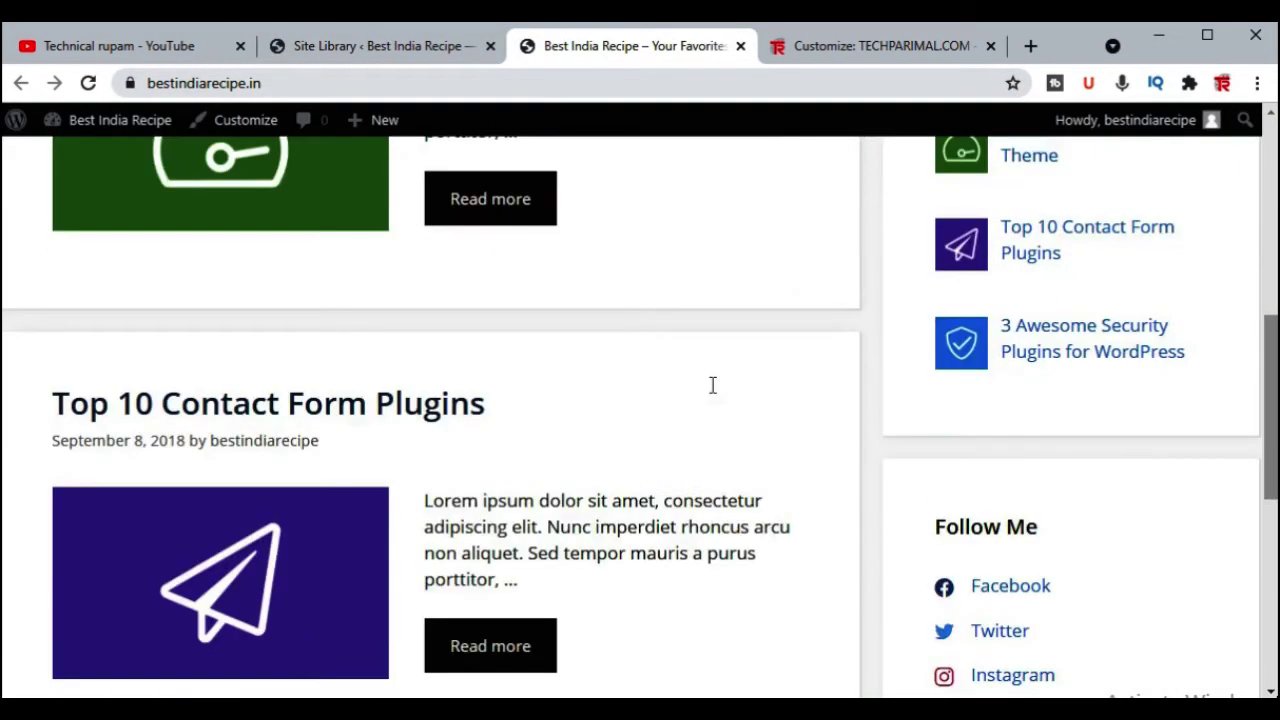
pyautogui.scroll(8, 712, 385)
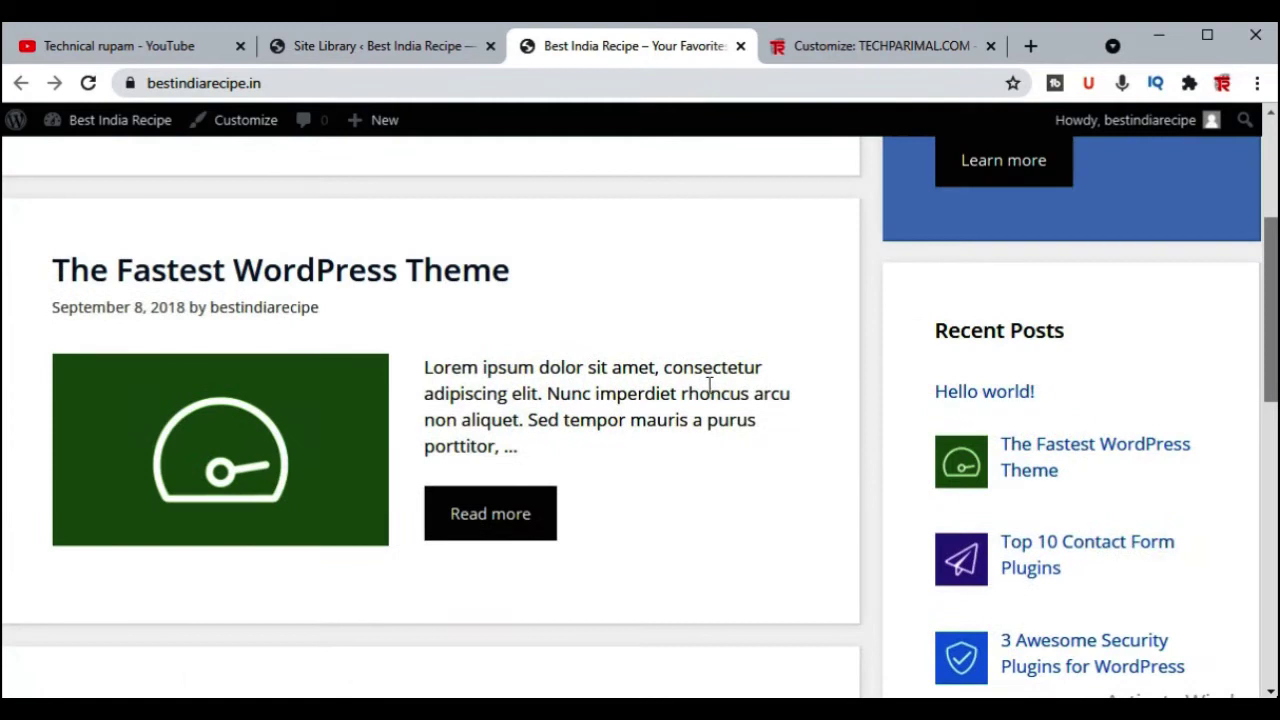
pyautogui.scroll(3, 712, 385)
pyautogui.scroll(-4, 610, 388)
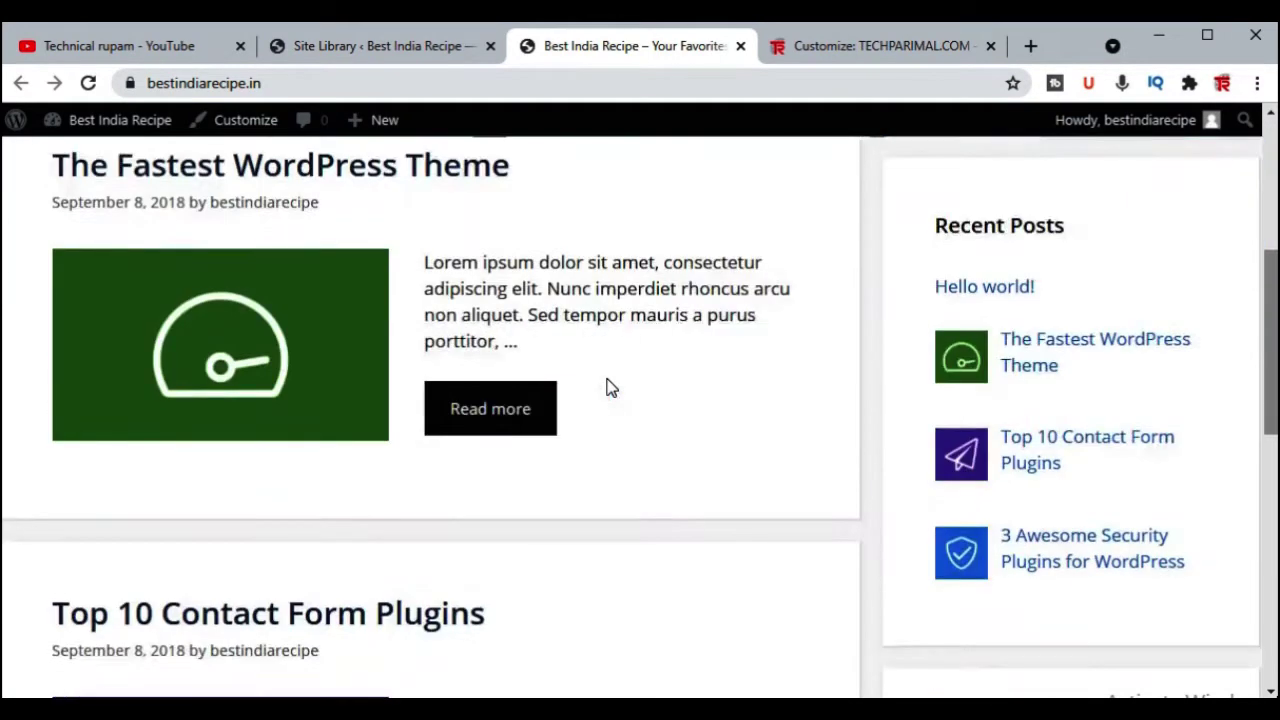
pyautogui.scroll(-8, 608, 387)
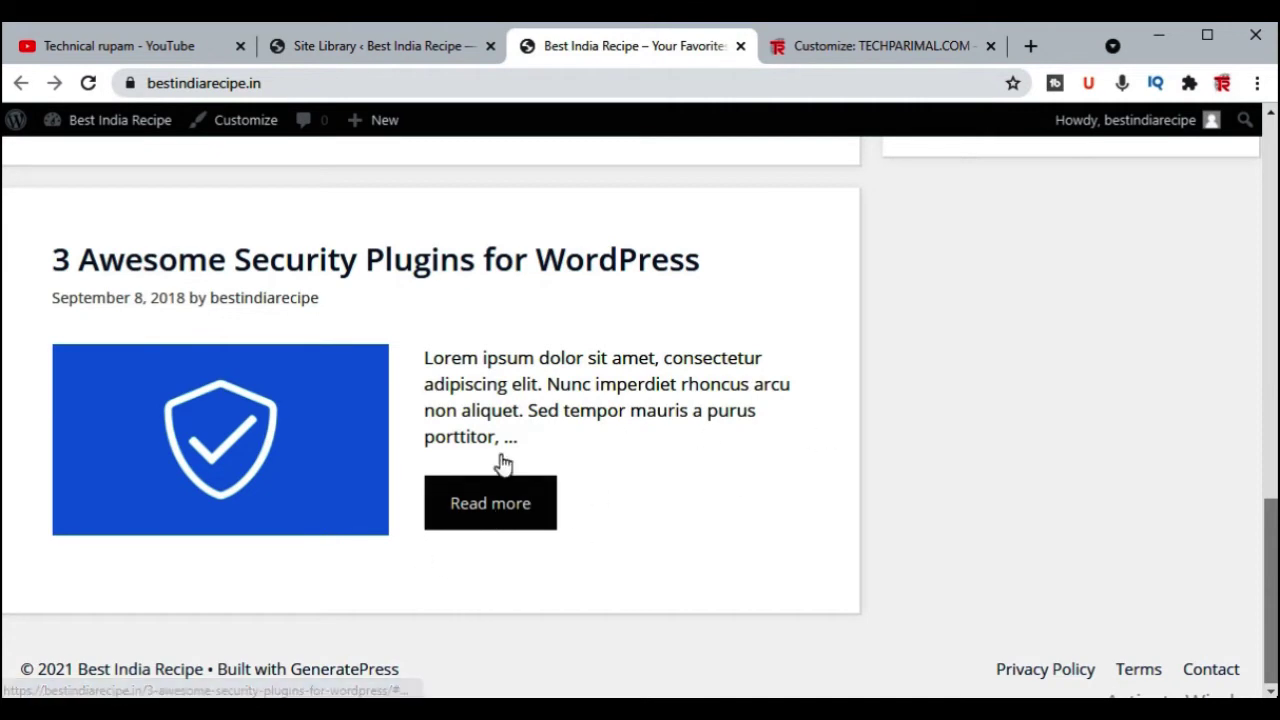
pyautogui.scroll(10, 640, 355)
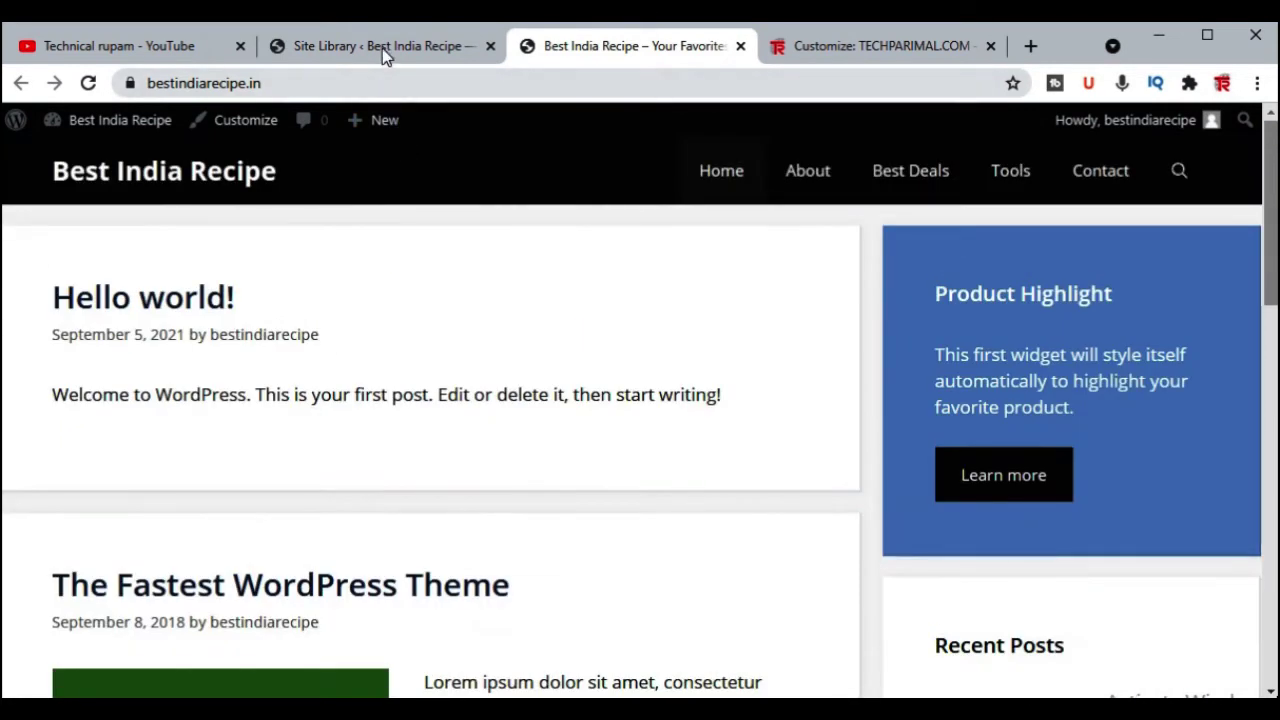
# - Return to the WordPress admin and open the Additional CSS section of the theme Customizer
pyautogui.click(384, 45)
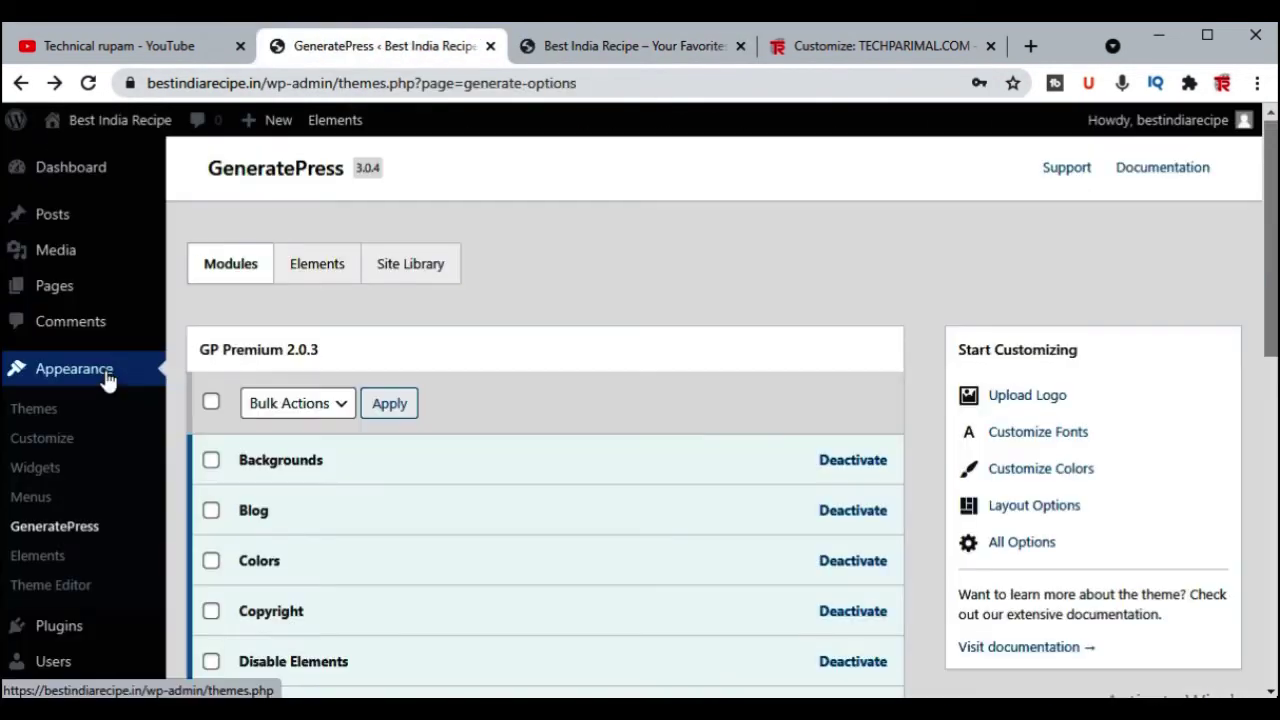
pyautogui.click(52, 442)
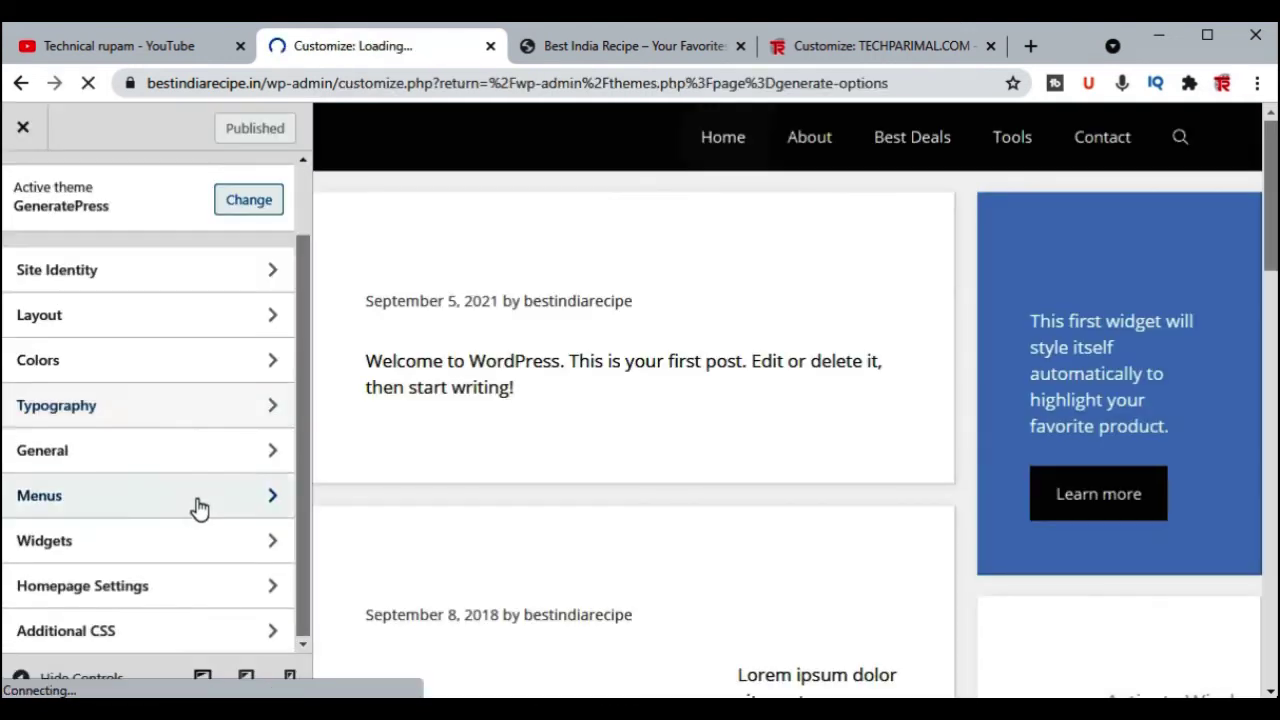
pyautogui.click(120, 632)
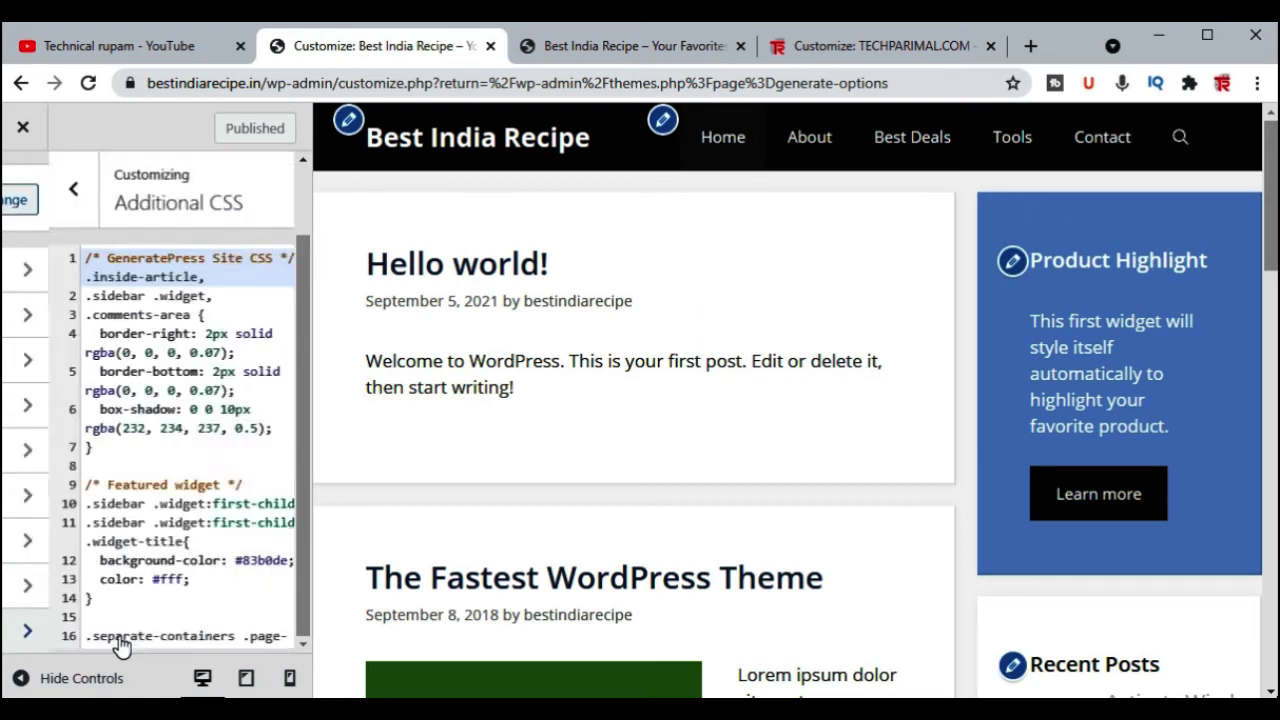
# - Delete all of the existing CSS code in the Additional CSS editor
pyautogui.rightClick(130, 427)
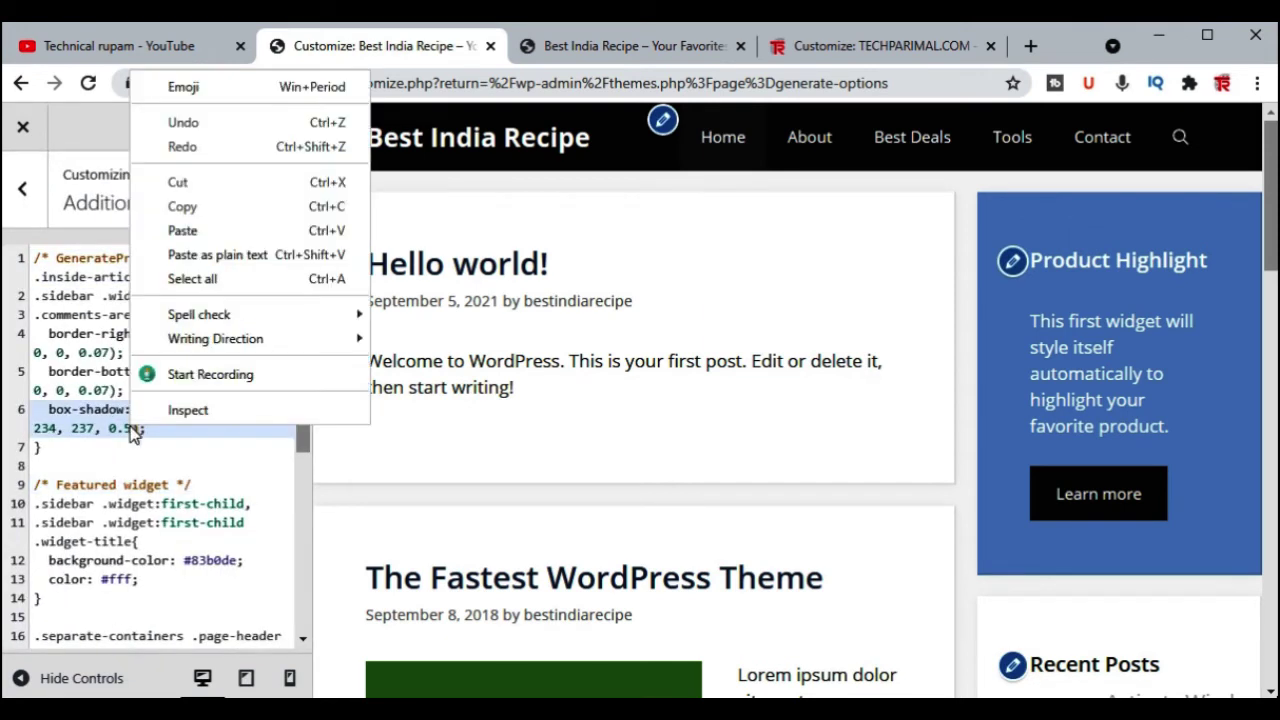
pyautogui.click(192, 279)
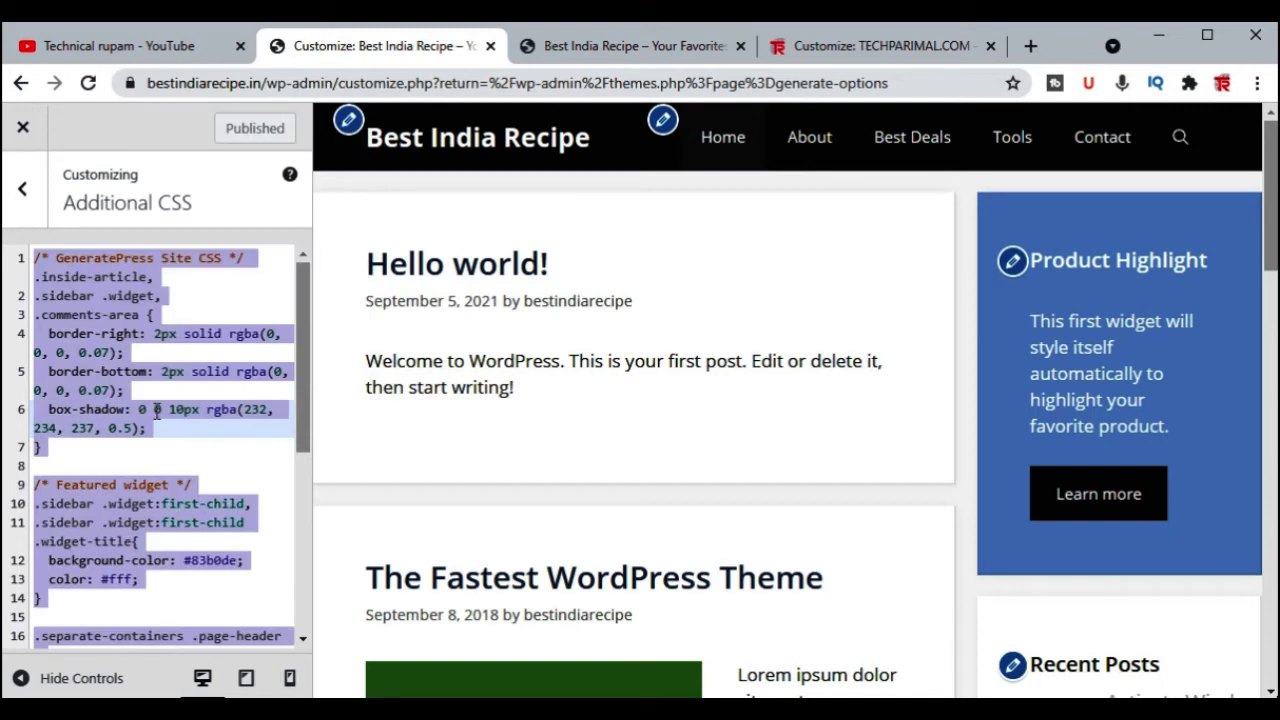
pyautogui.press('Delete')
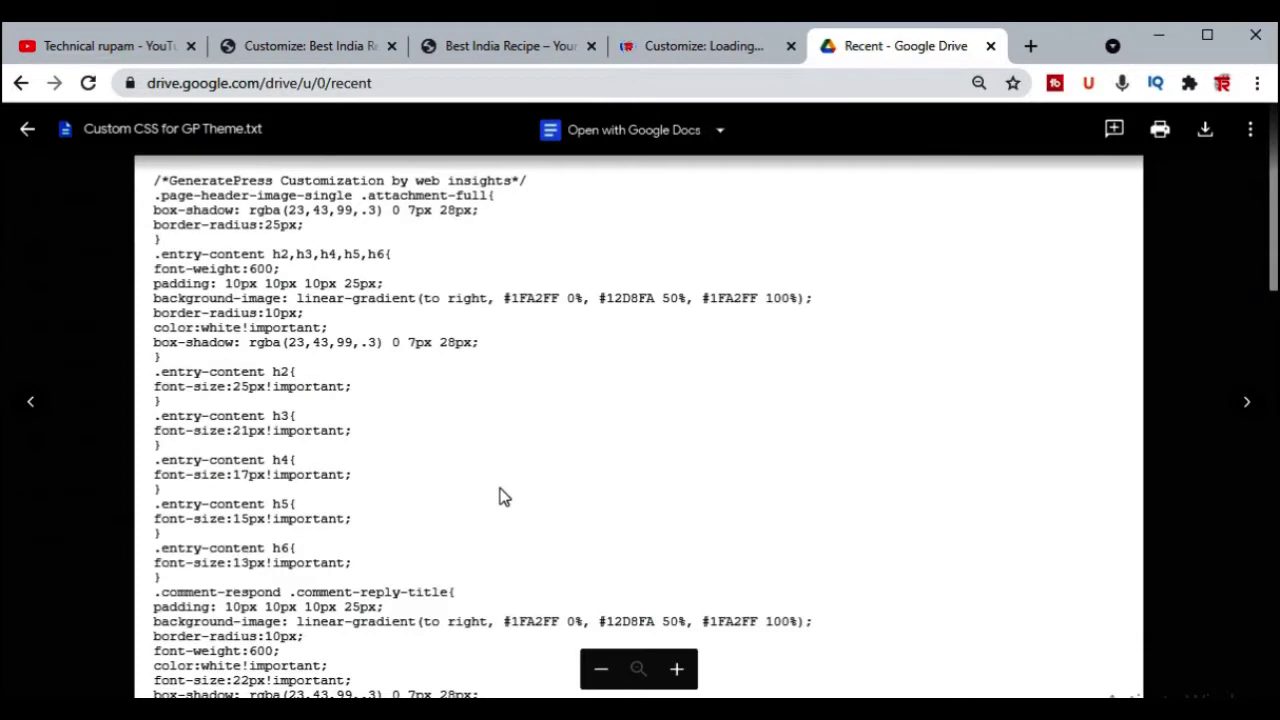
# - Copy the full contents of Custom CSS for GP Theme.txt from Google Drive into Additional CSS and publish the change
pyautogui.hotkey('ctrl', 'a')
pyautogui.click(300, 46)
pyautogui.rightClick(168, 260)
pyautogui.click(218, 420)
pyautogui.scroll(-7, 1111, 463)
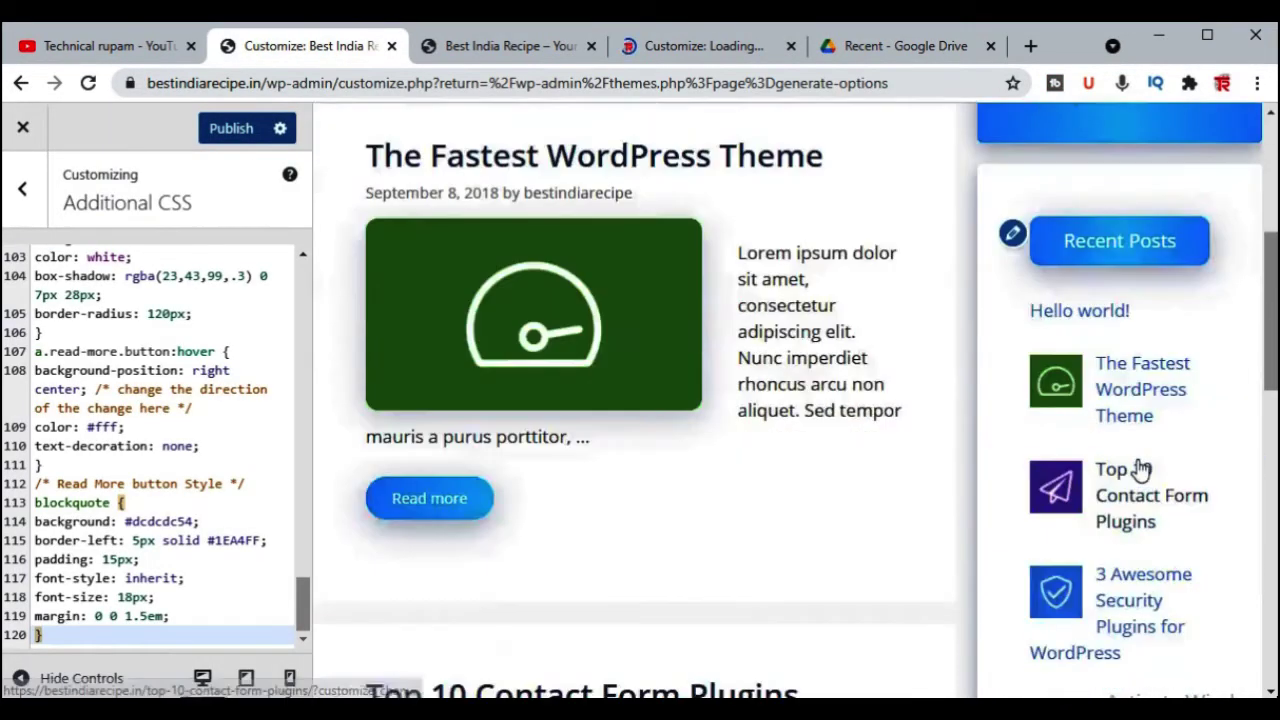
pyautogui.scroll(9, 1137, 466)
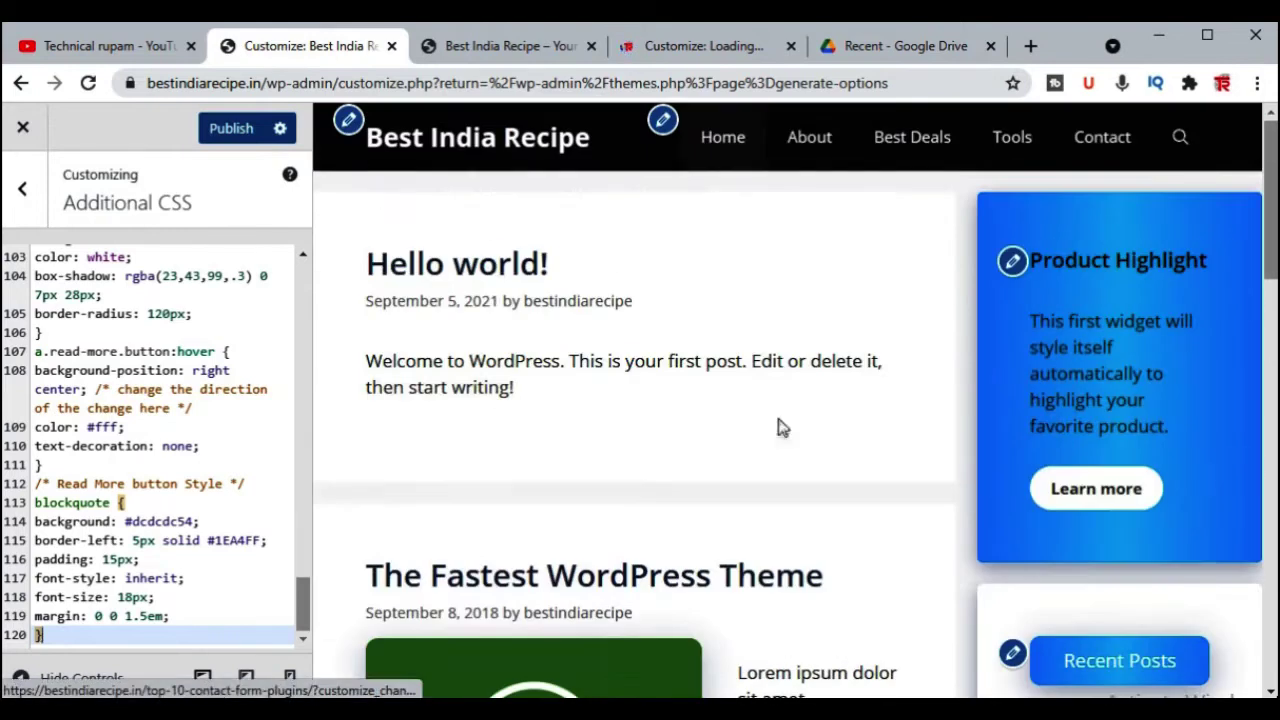
pyautogui.click(228, 130)
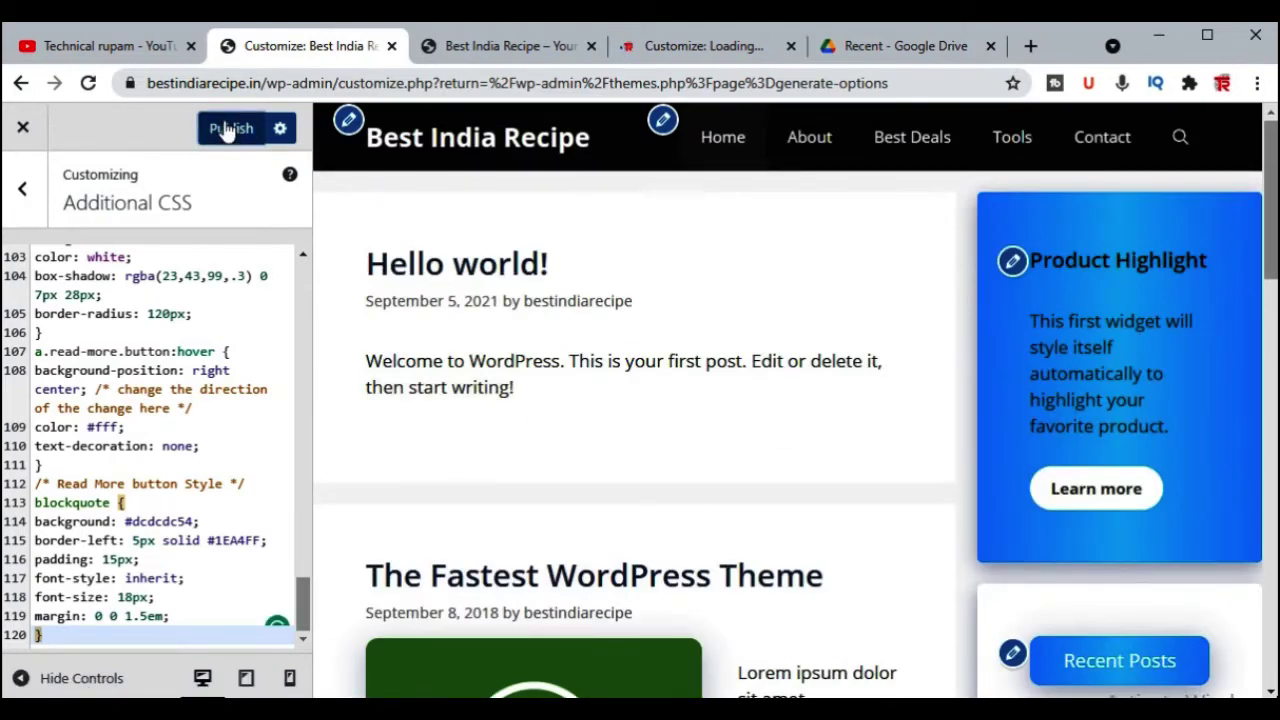
# - Reload the live site and open The Fastest WordPress Theme post to check the new styling
pyautogui.click(500, 46)
pyautogui.click(88, 83)
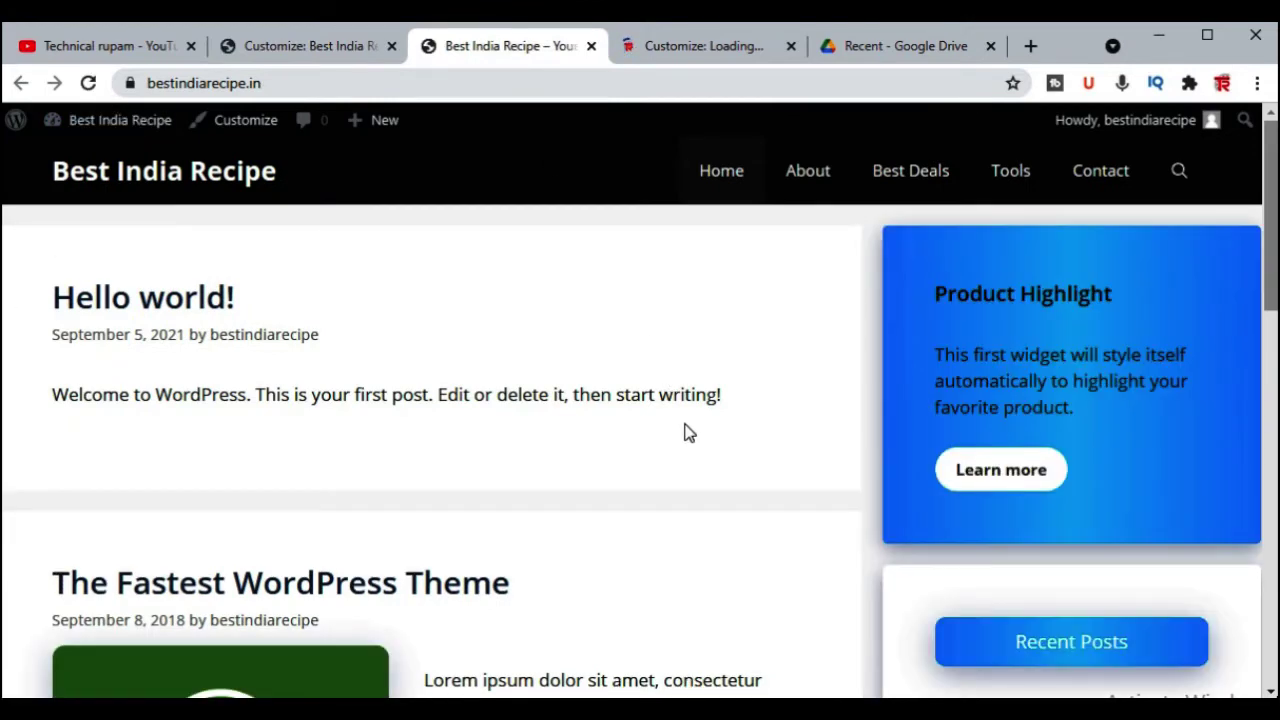
pyautogui.click(1001, 469)
pyautogui.scroll(7, 1003, 534)
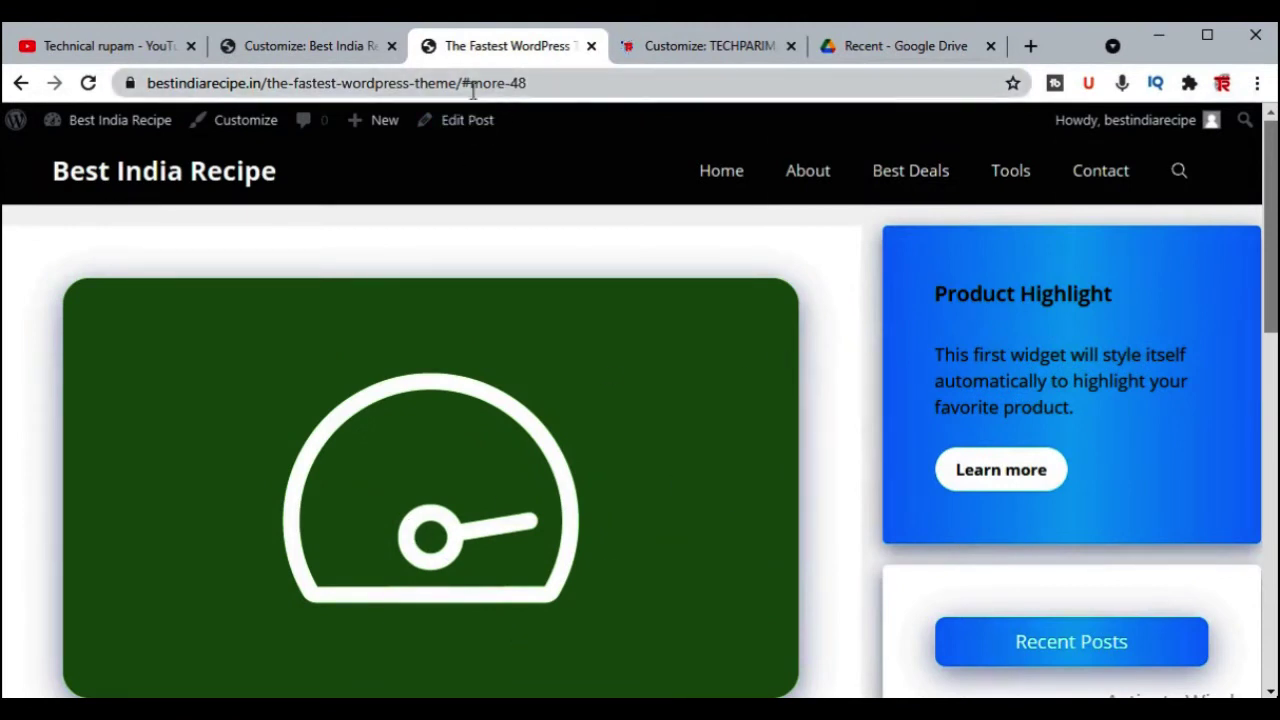
# - Close the Customizer and start a new page titled Disclaimer
pyautogui.click(305, 37)
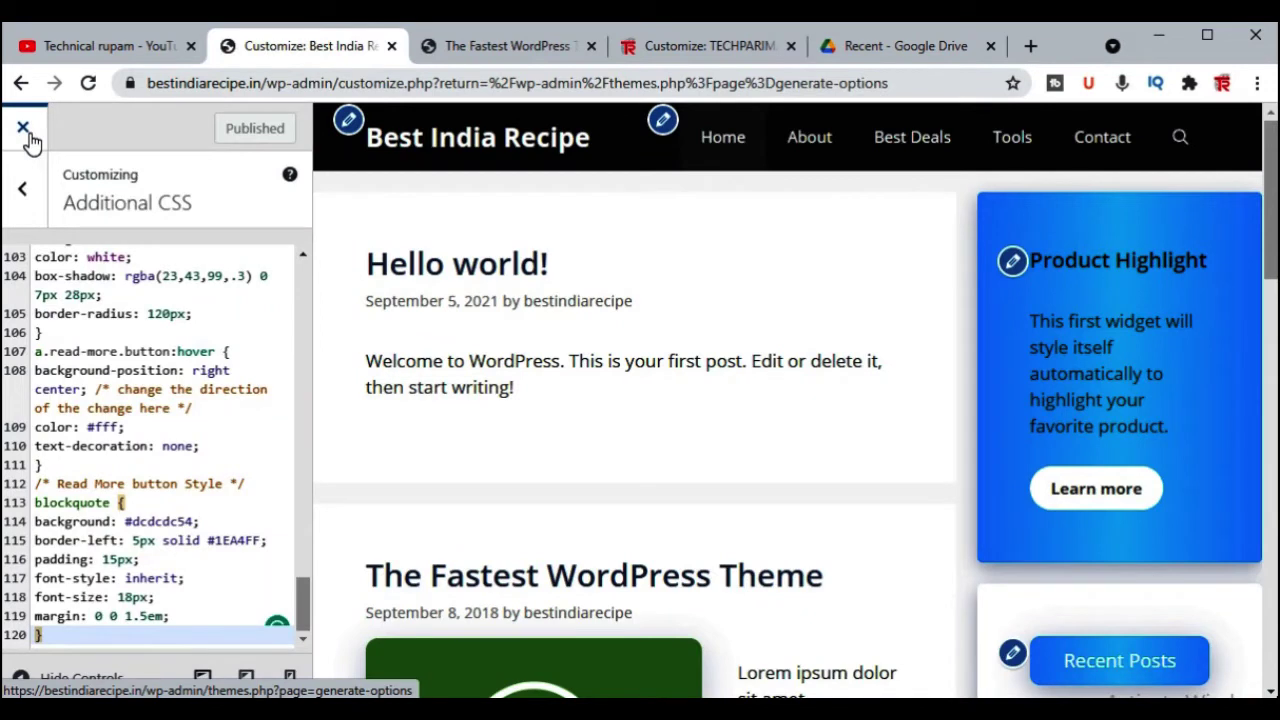
pyautogui.click(29, 136)
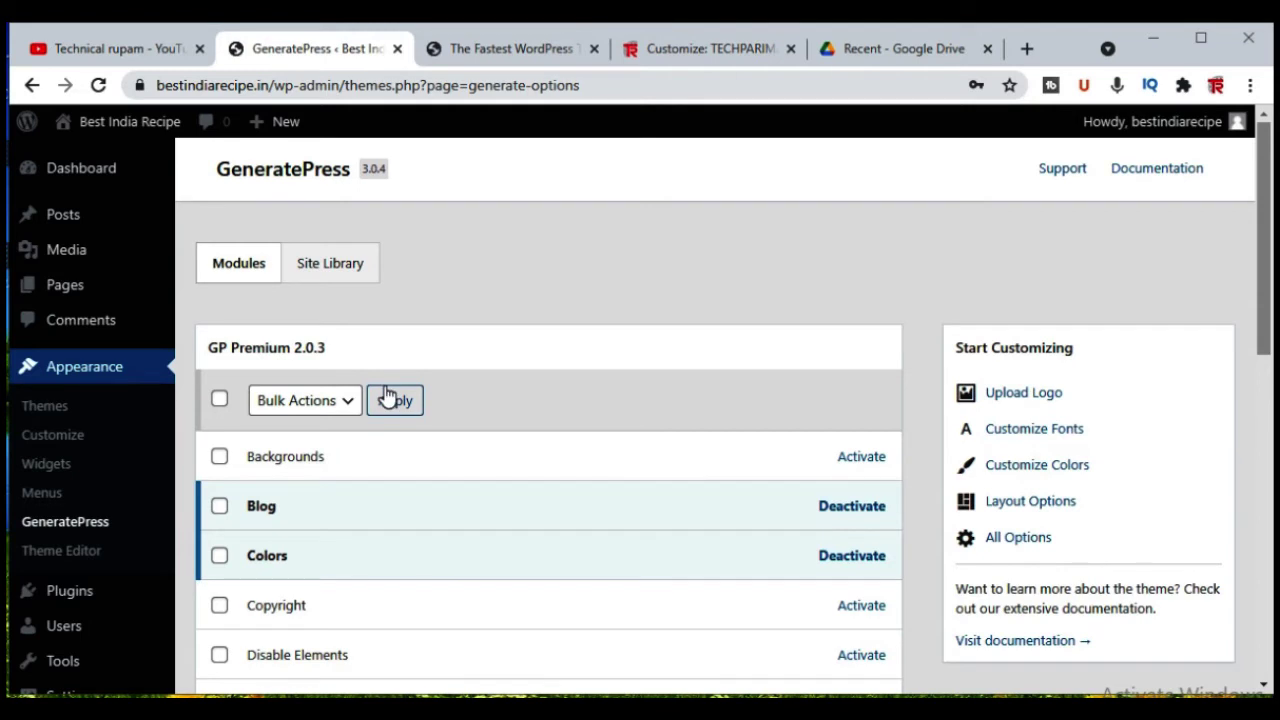
pyautogui.moveTo(78, 311)
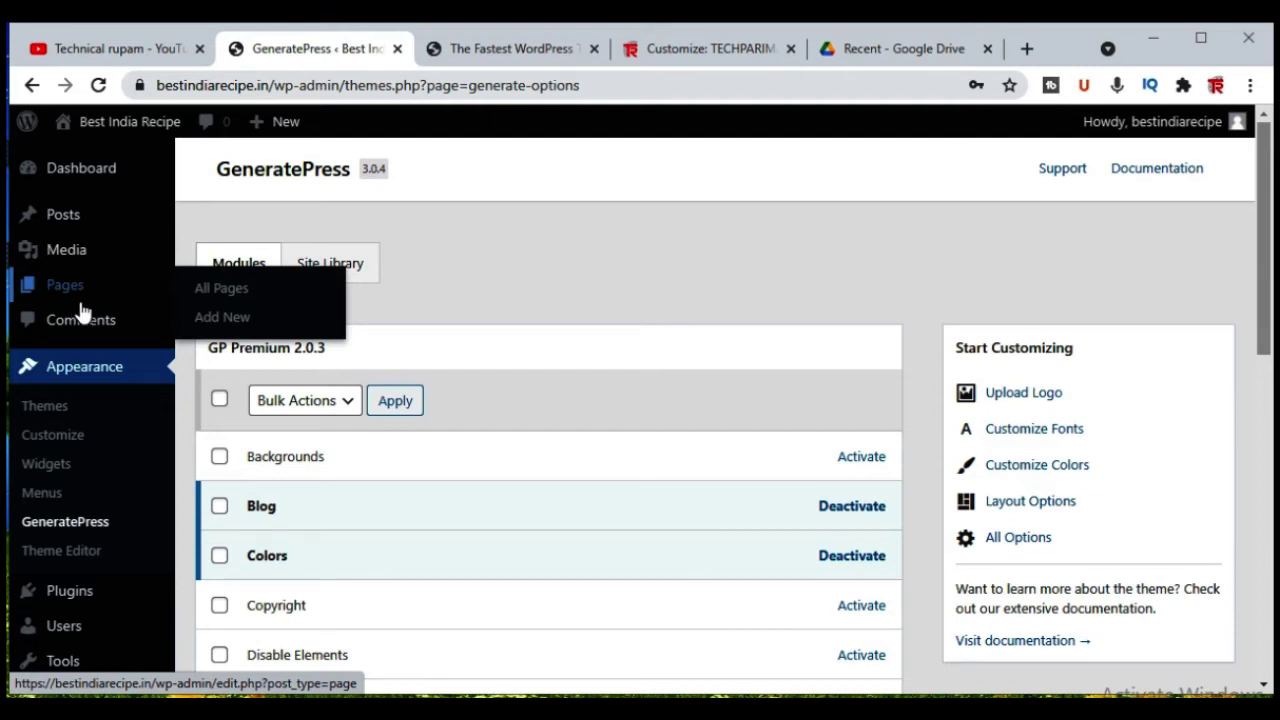
pyautogui.click(224, 320)
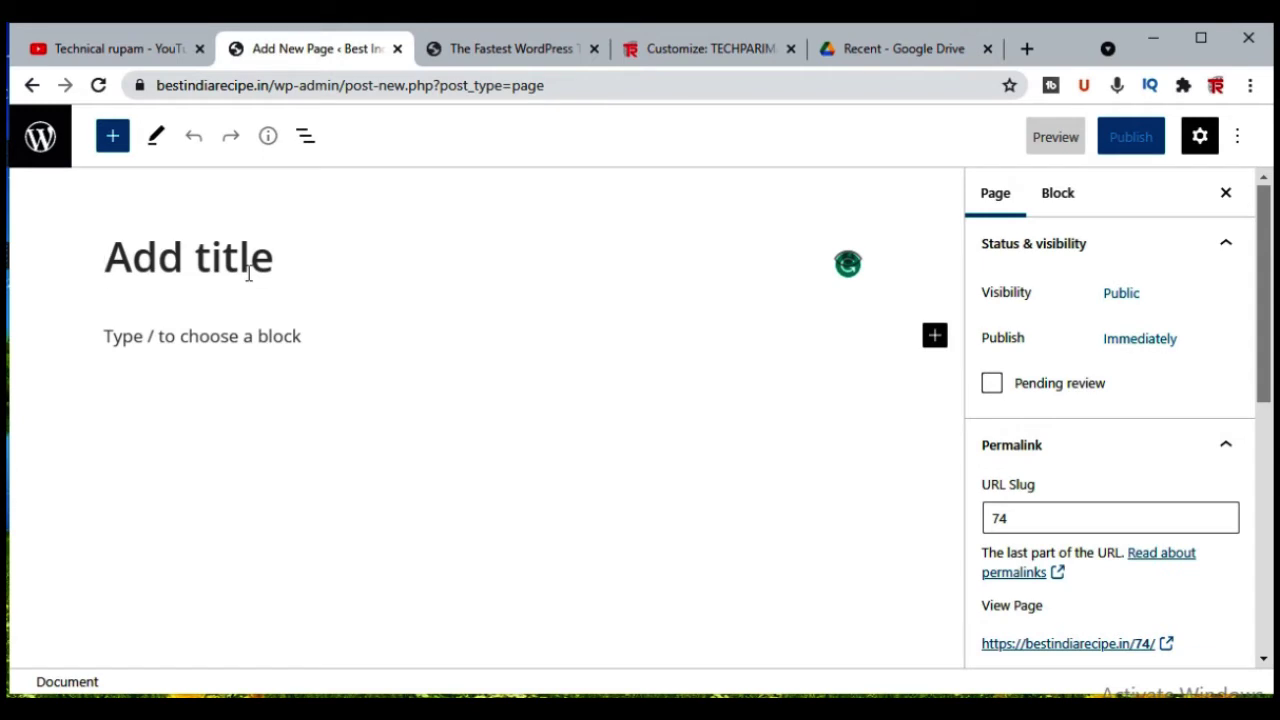
pyautogui.write('D')
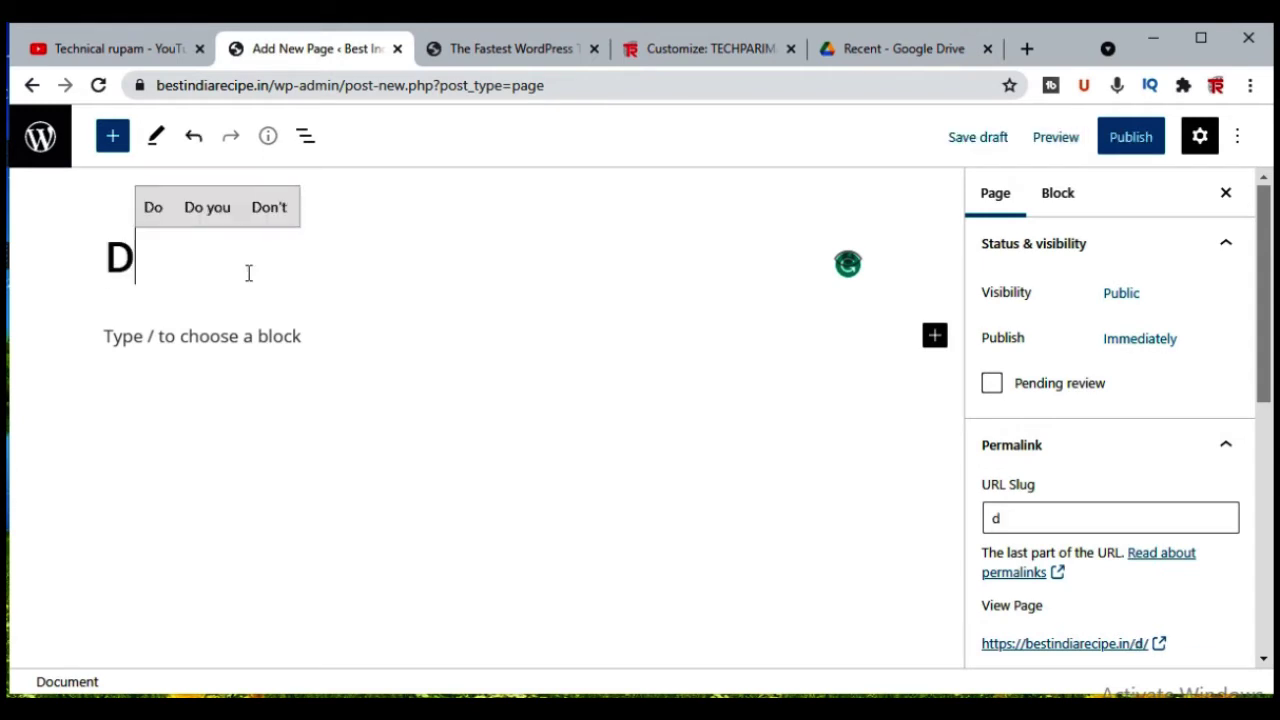
pyautogui.write('isclaimer')
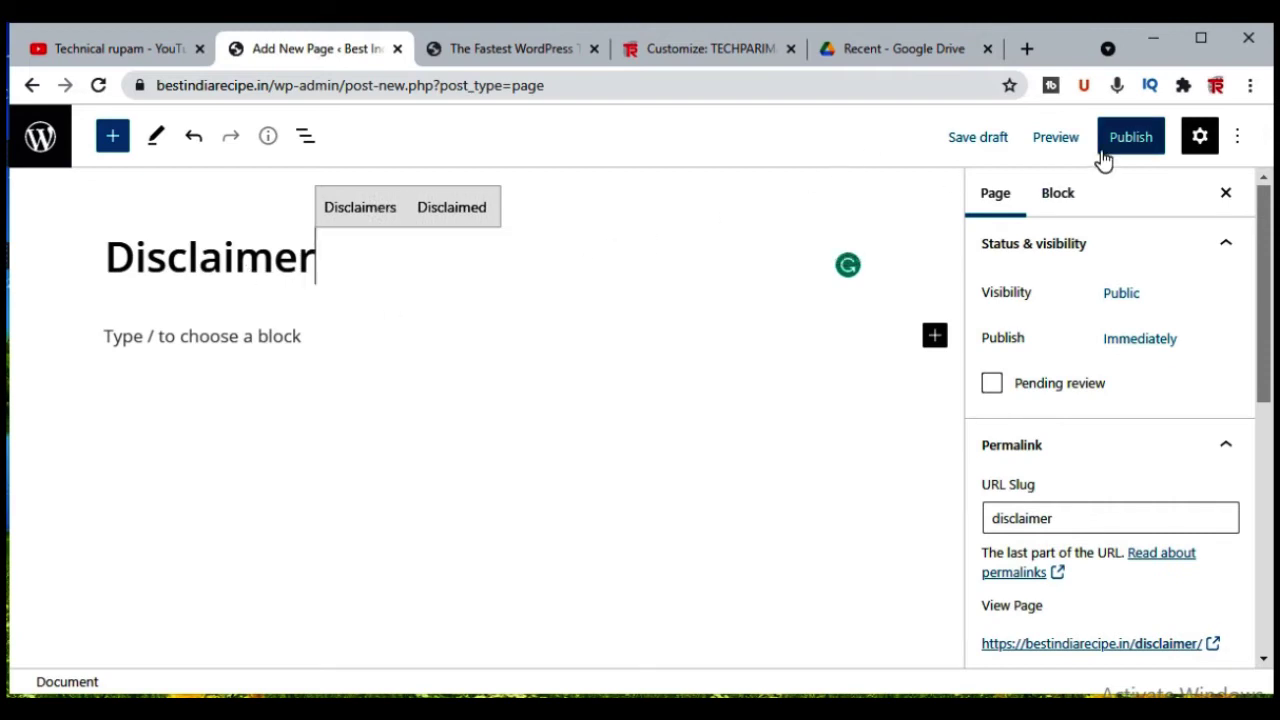
# - Go to the list of all pages and review the site's published pages
pyautogui.hotkey('alt', 'Left')
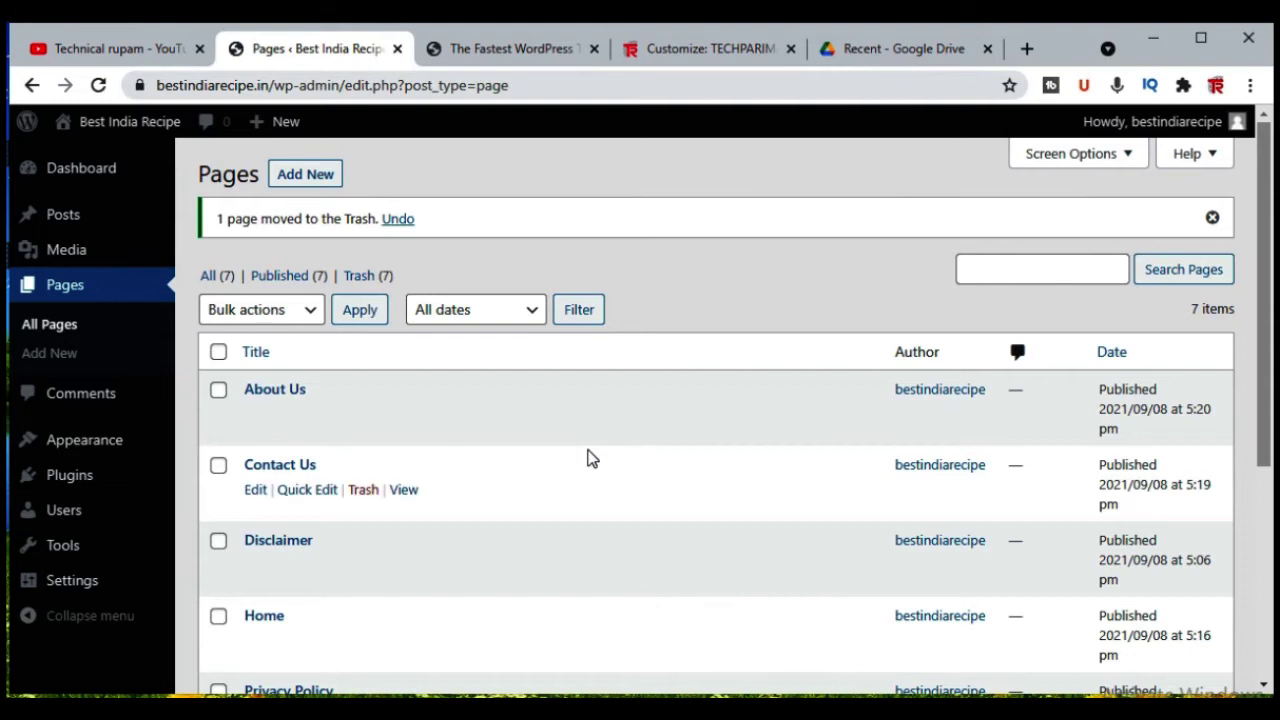
pyautogui.scroll(-1, 579, 450)
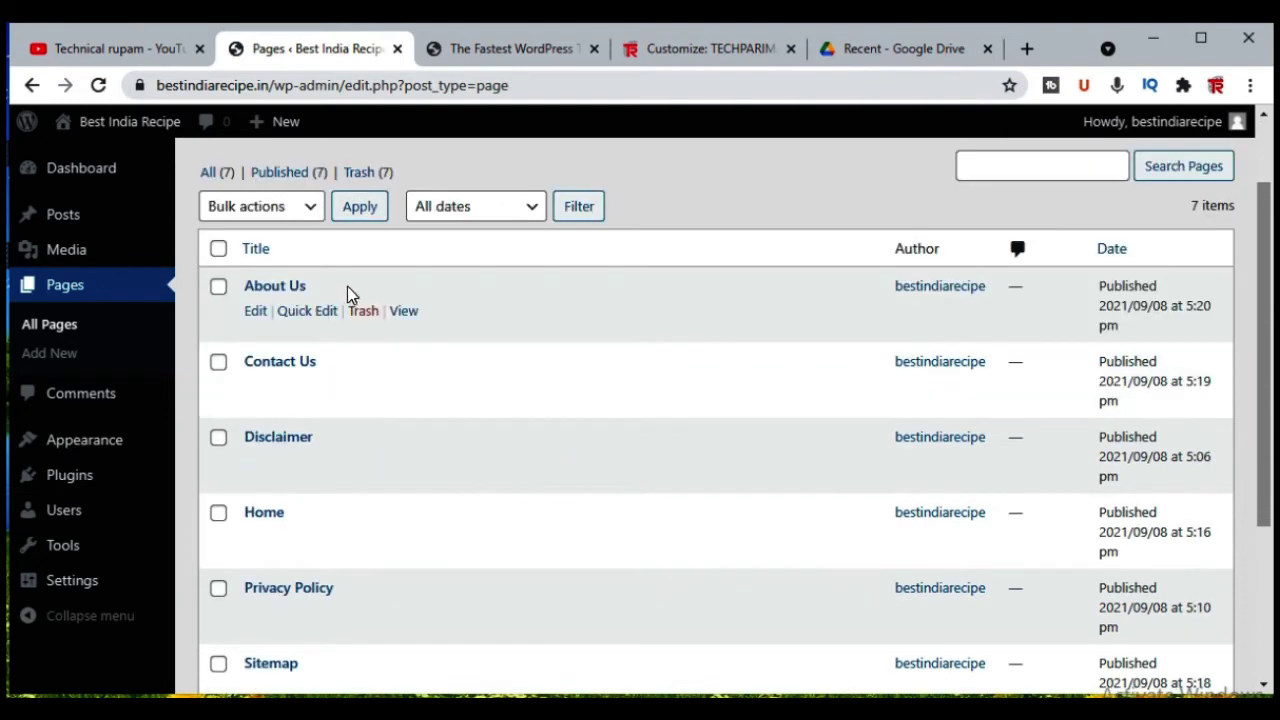
pyautogui.scroll(-1, 478, 453)
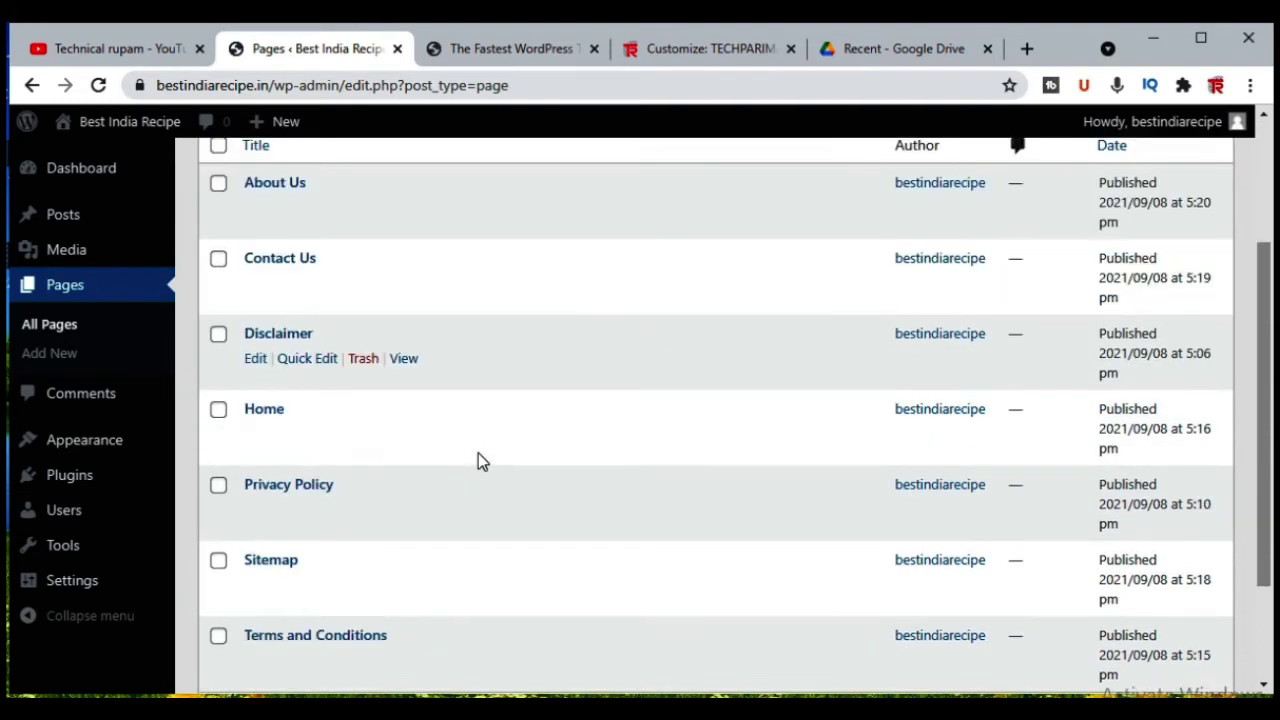
pyautogui.scroll(-1, 471, 477)
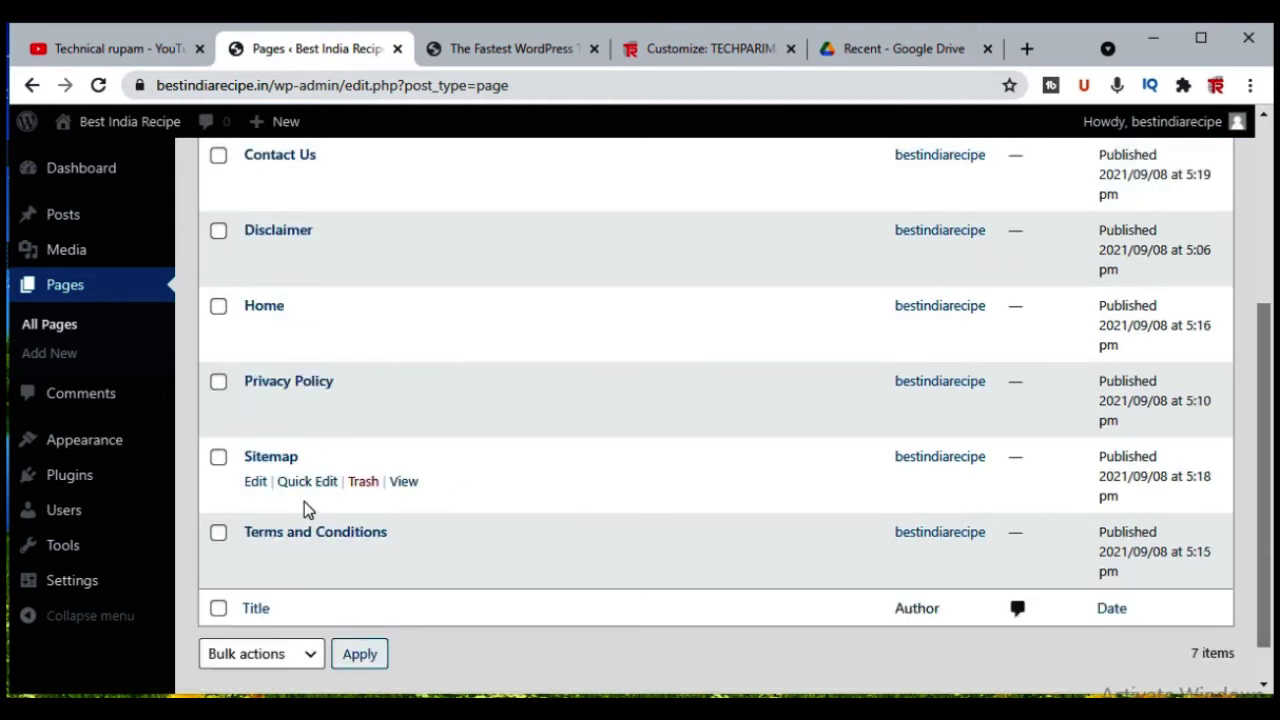
pyautogui.scroll(3, 476, 522)
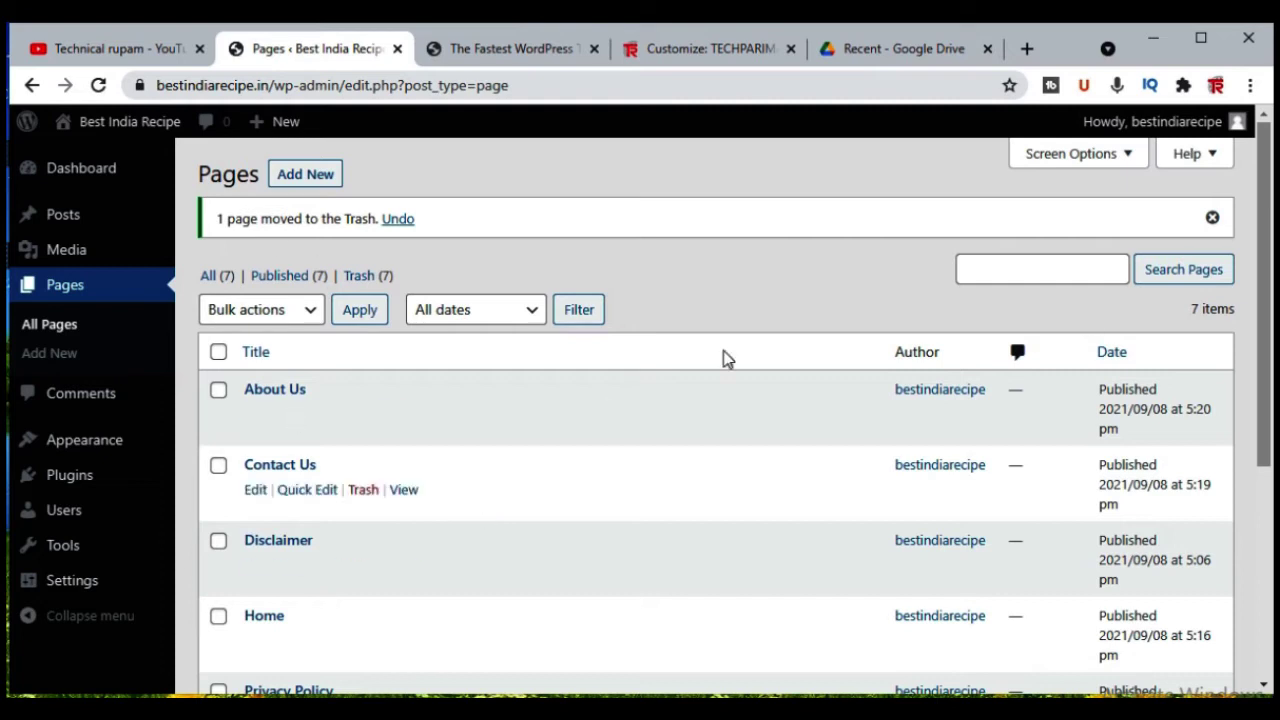
# - Open the post categories and review the existing categories and the form for adding a new one
pyautogui.moveTo(72, 235)
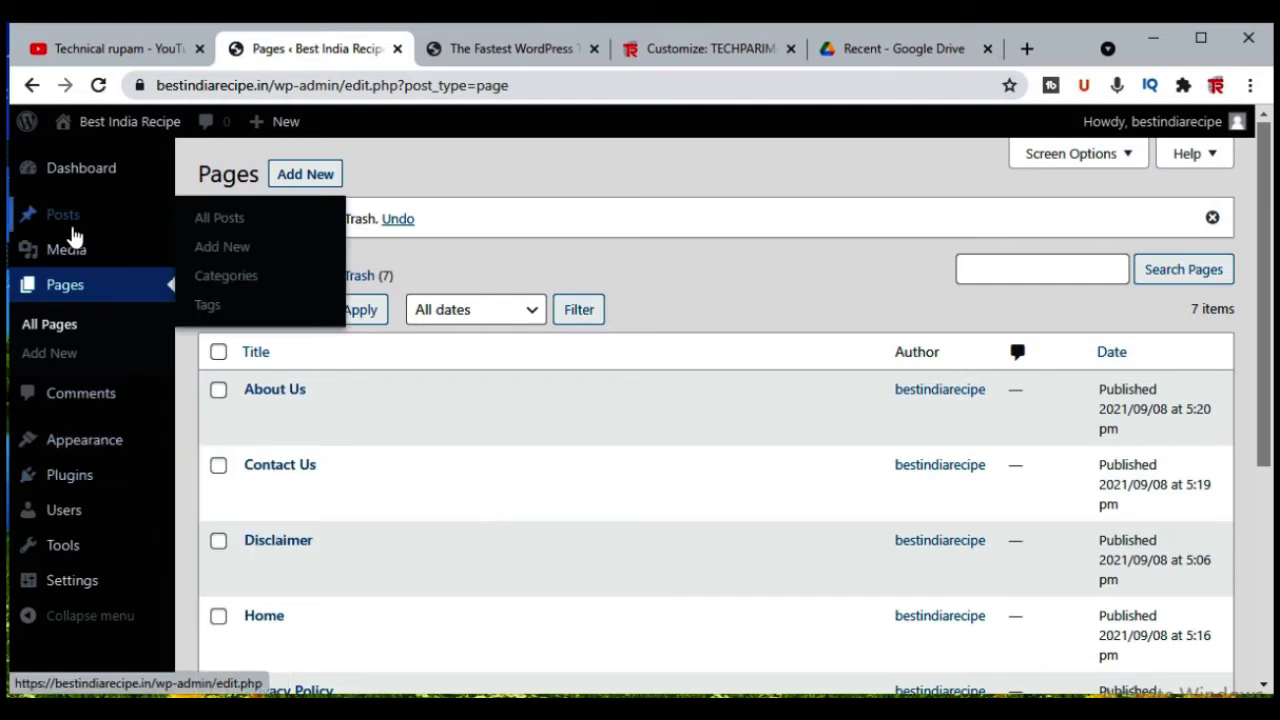
pyautogui.click(222, 287)
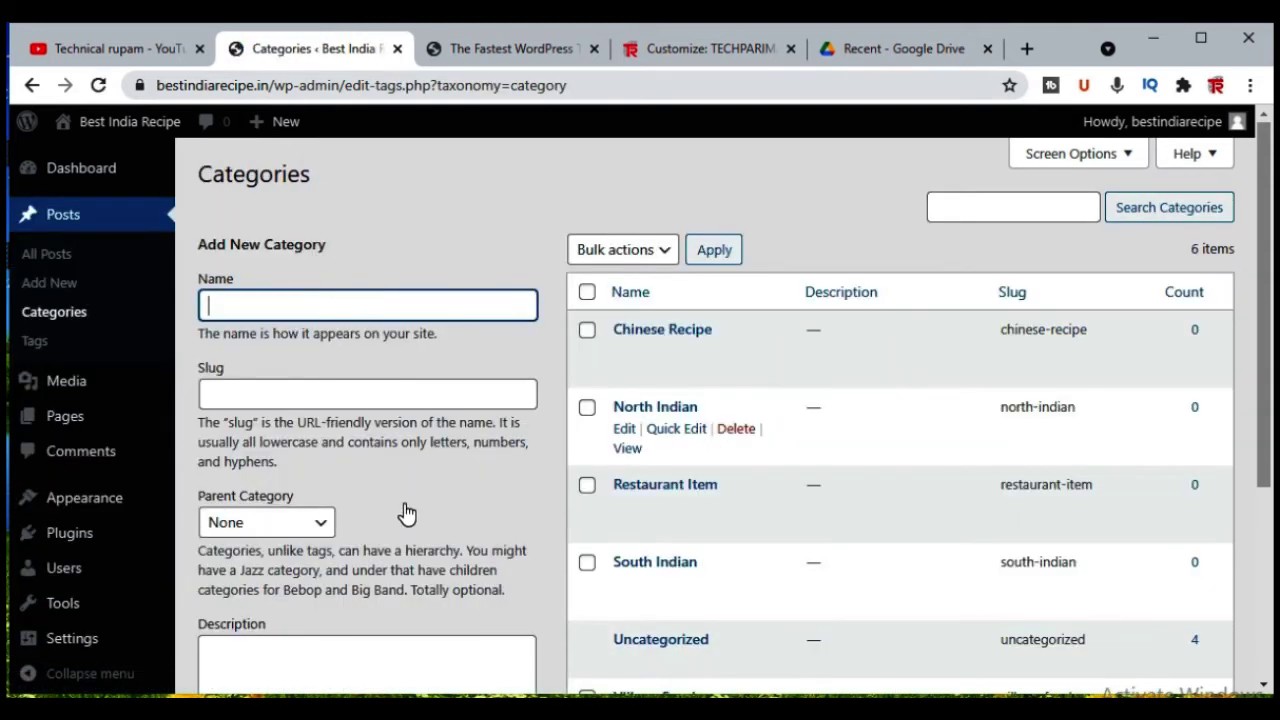
pyautogui.scroll(-1, 420, 508)
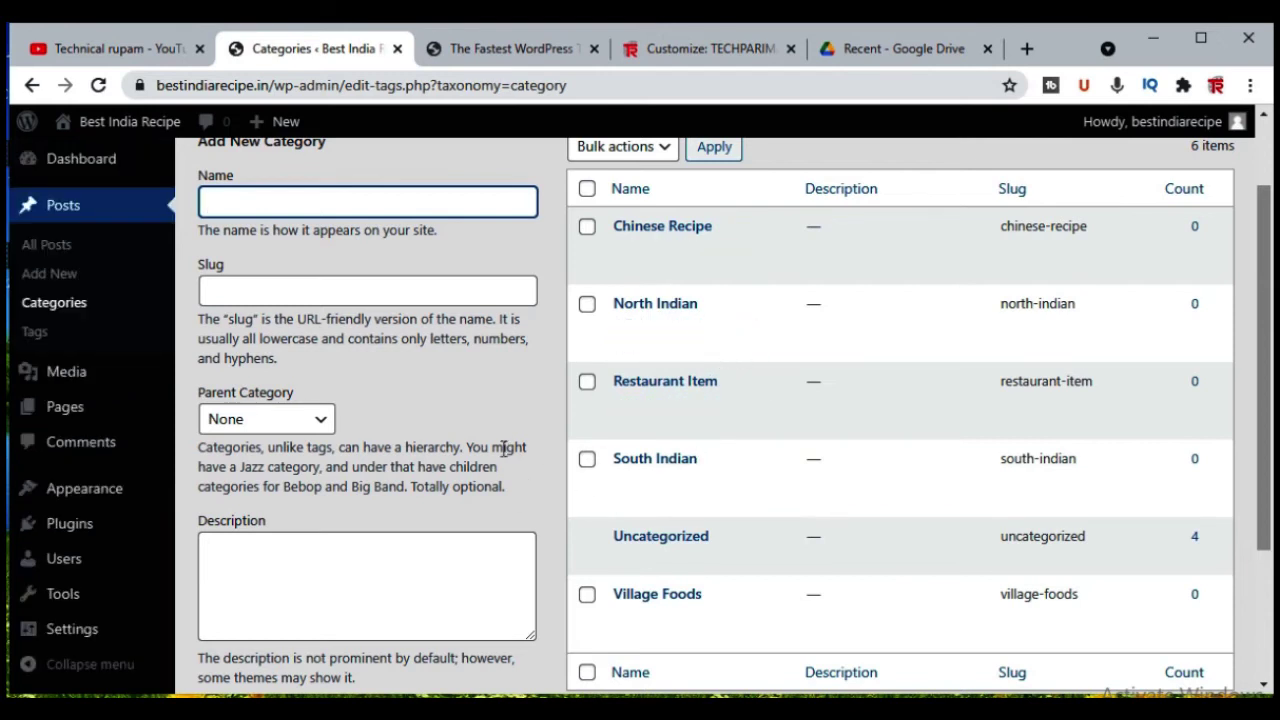
pyautogui.scroll(1, 470, 452)
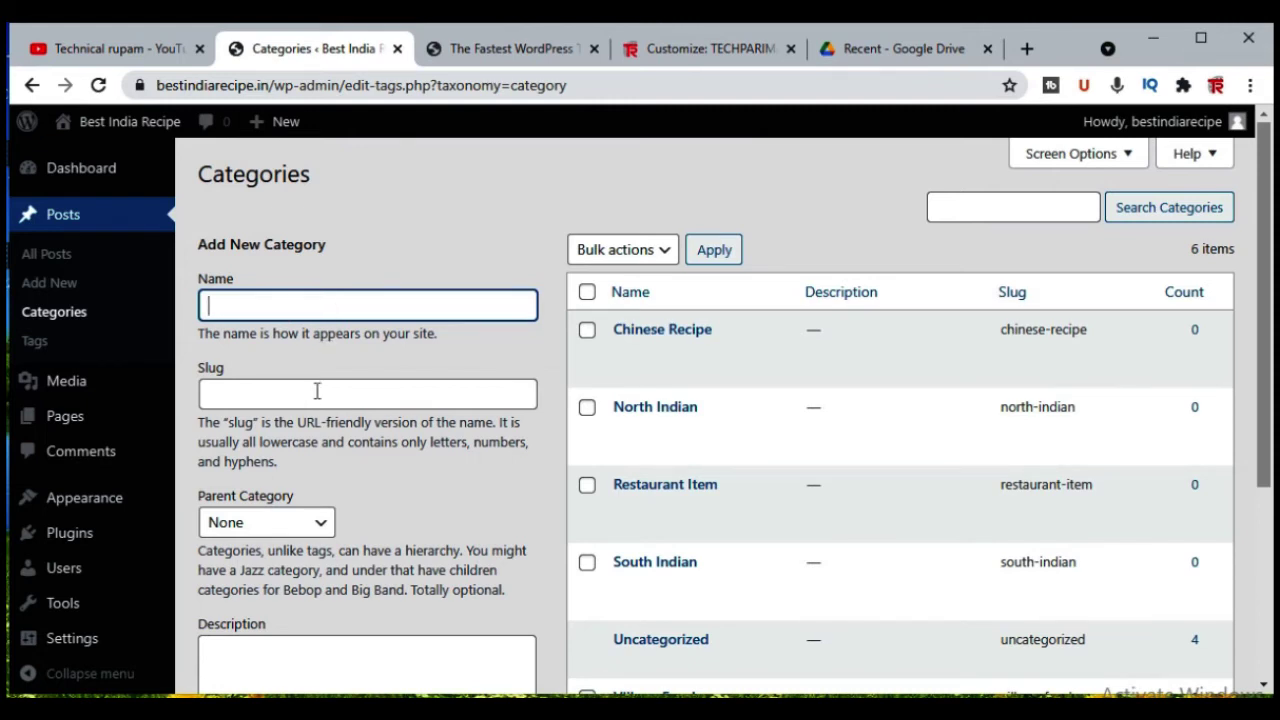
pyautogui.scroll(-3, 316, 391)
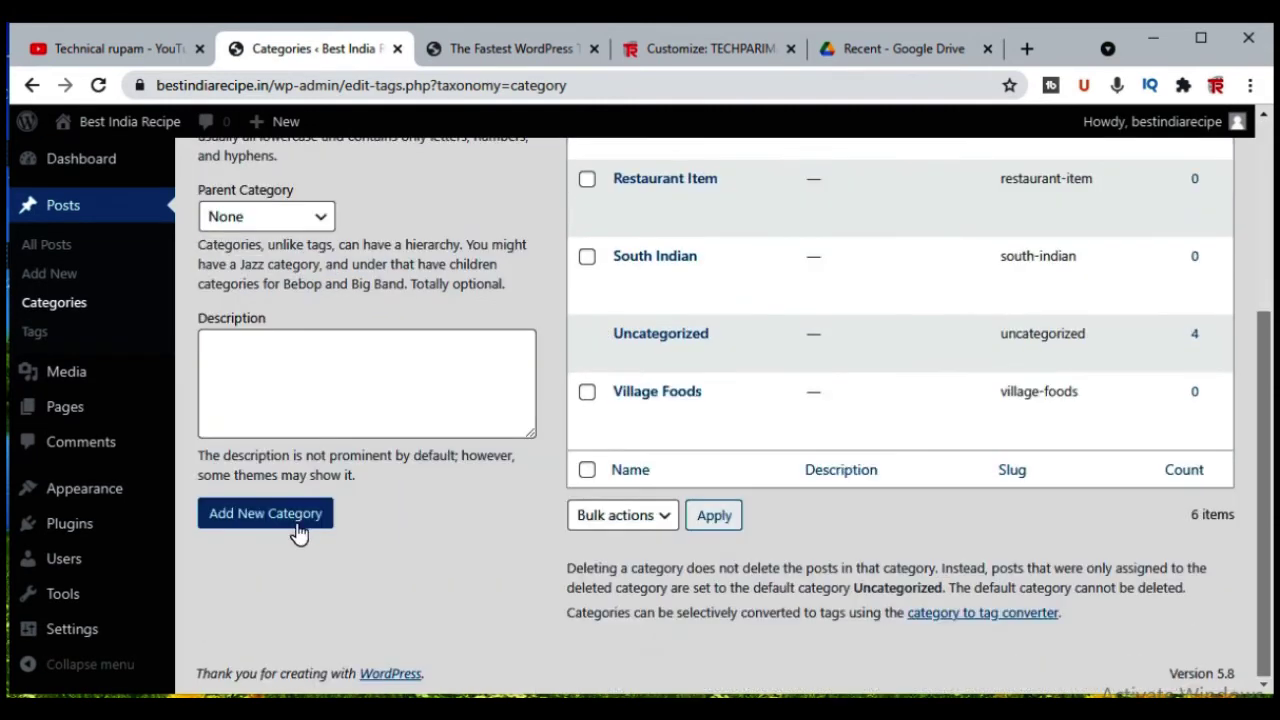
pyautogui.scroll(2, 470, 485)
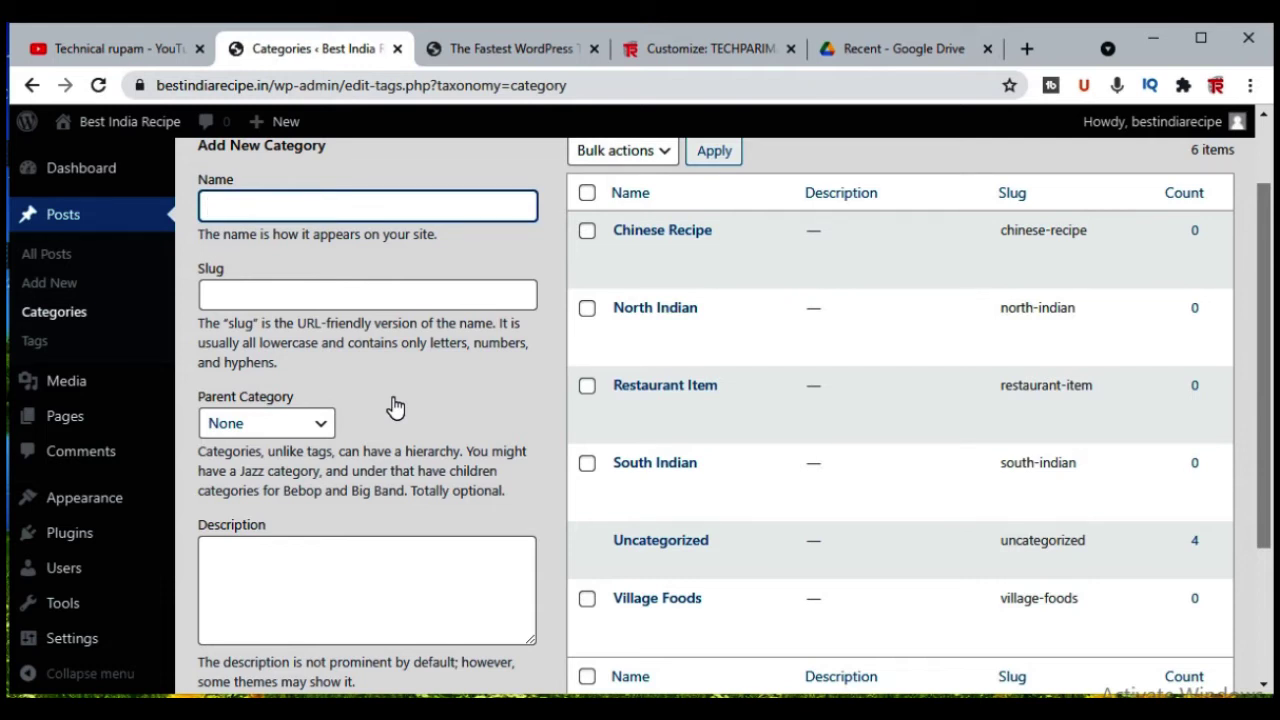
# - Create a navigation menu named "for categories" without assigning it a display location
pyautogui.moveTo(72, 512)
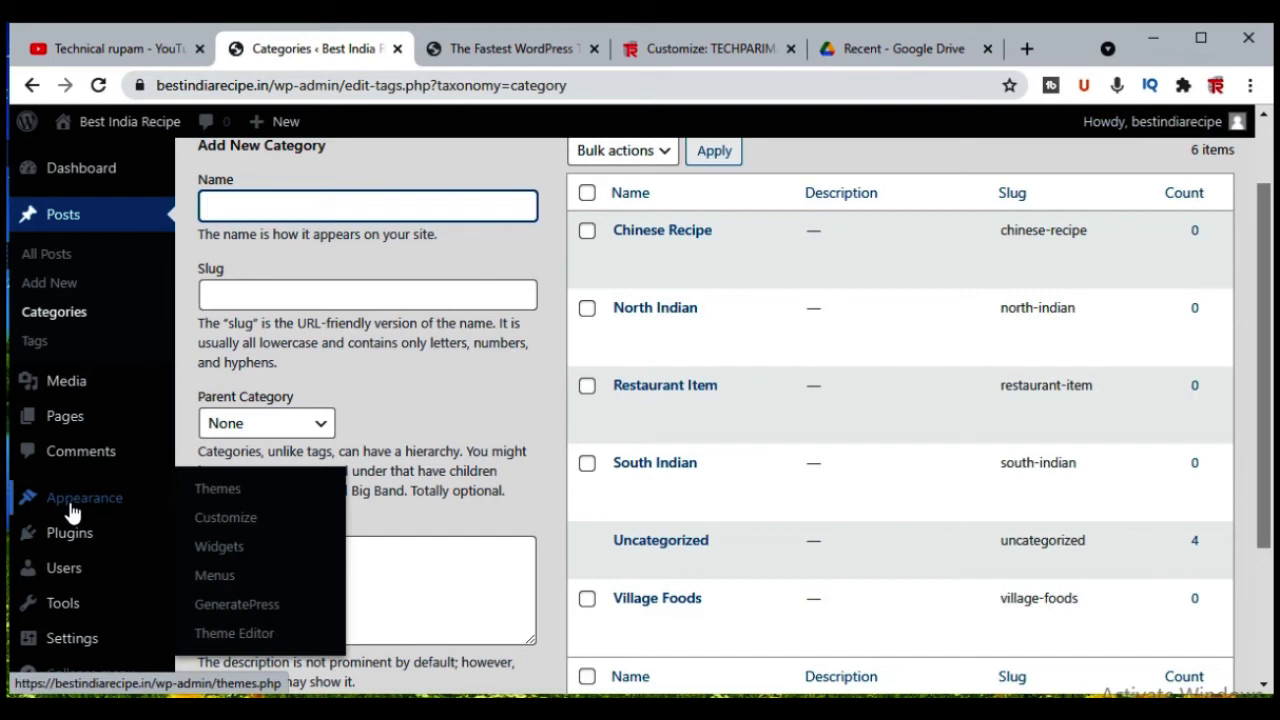
pyautogui.click(228, 584)
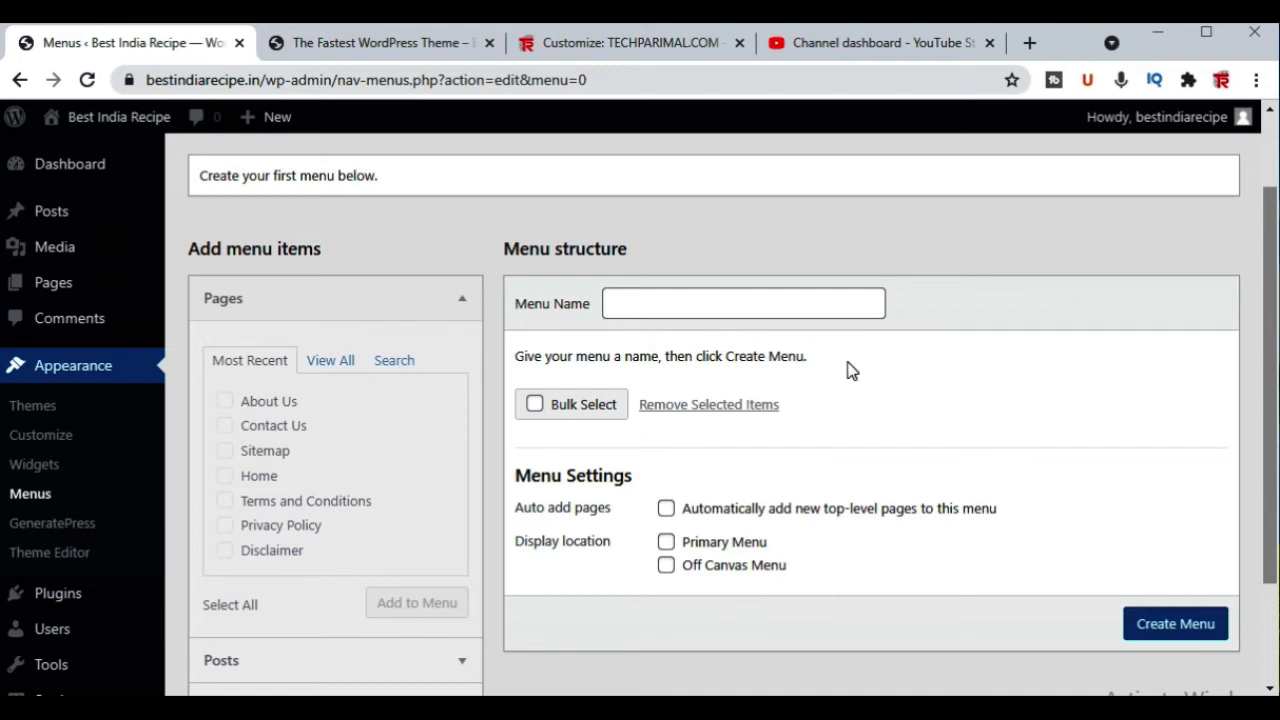
pyautogui.write('for categories')
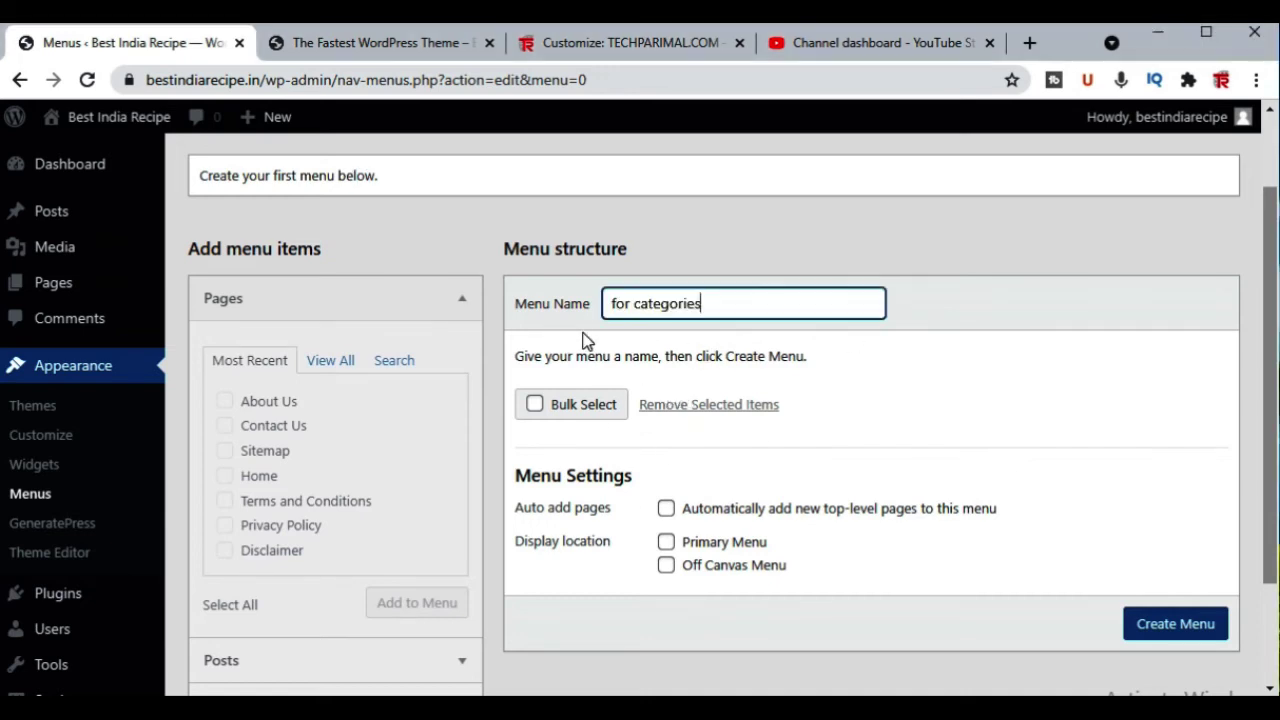
pyautogui.click(666, 541)
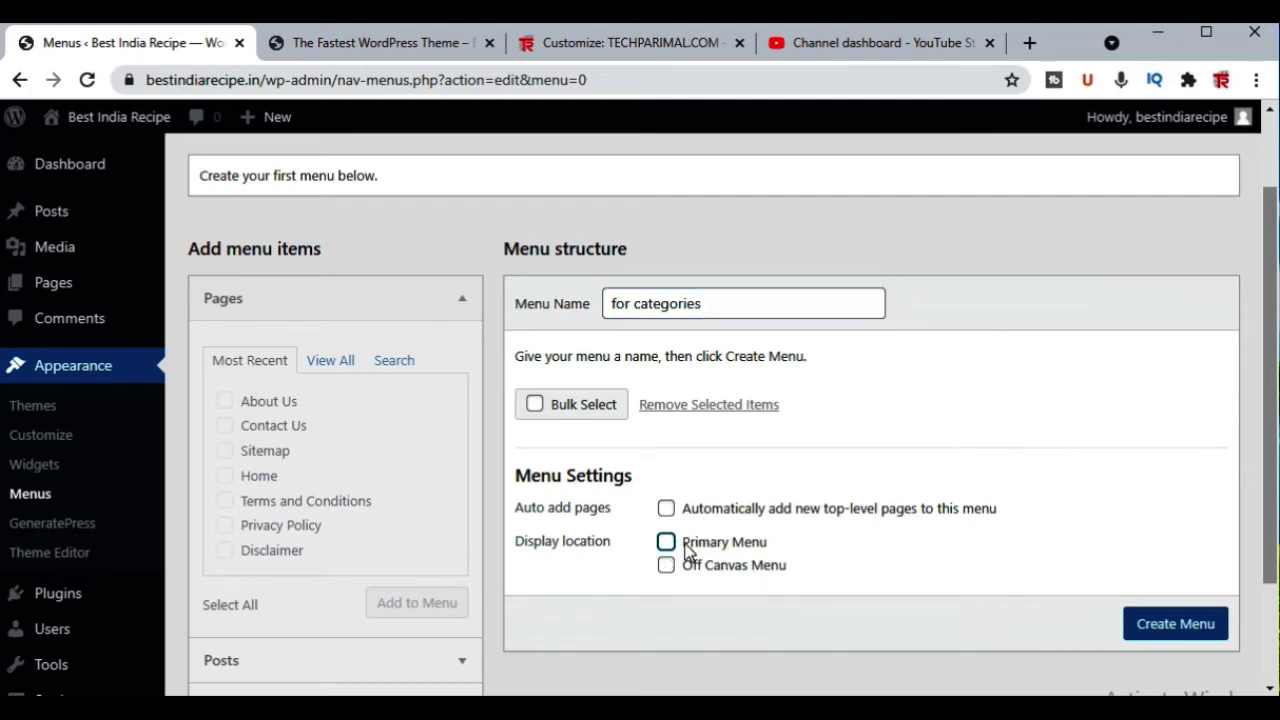
pyautogui.click(1160, 632)
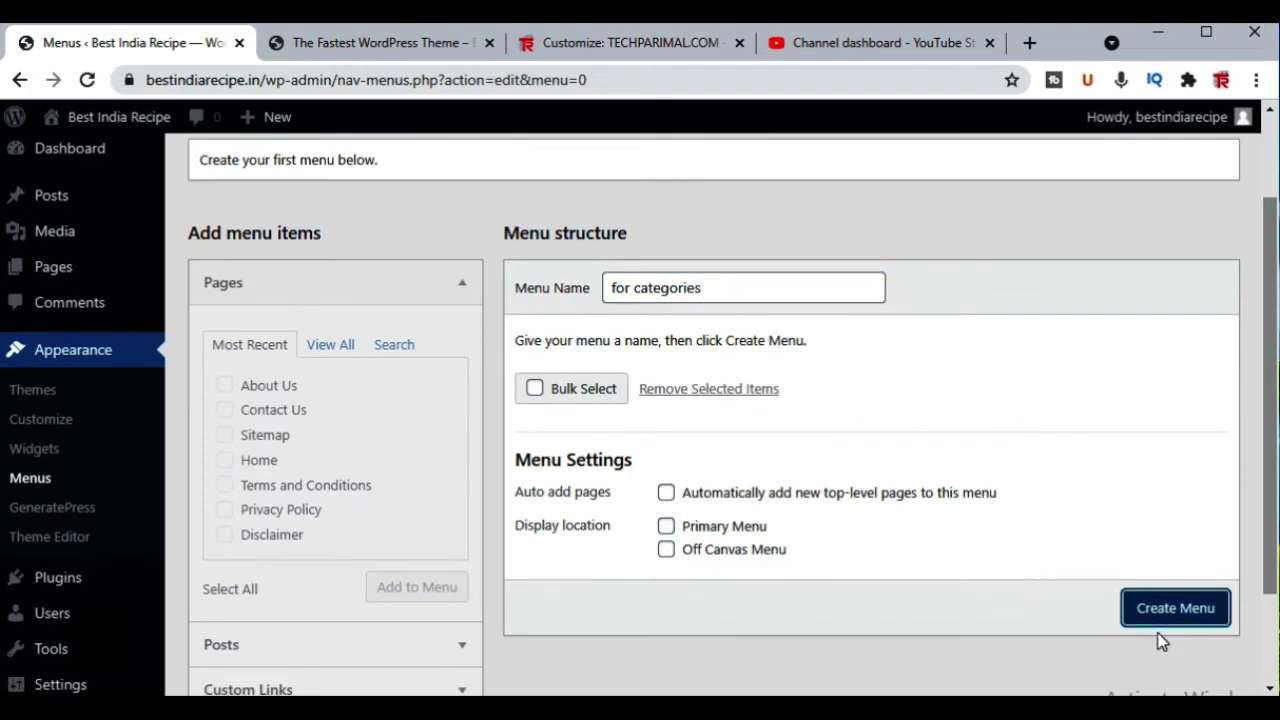
# - Add all the post categories, from Chinese Recipe to Village Foods, to the "for categories" menu and save it
pyautogui.scroll(-2, 669, 428)
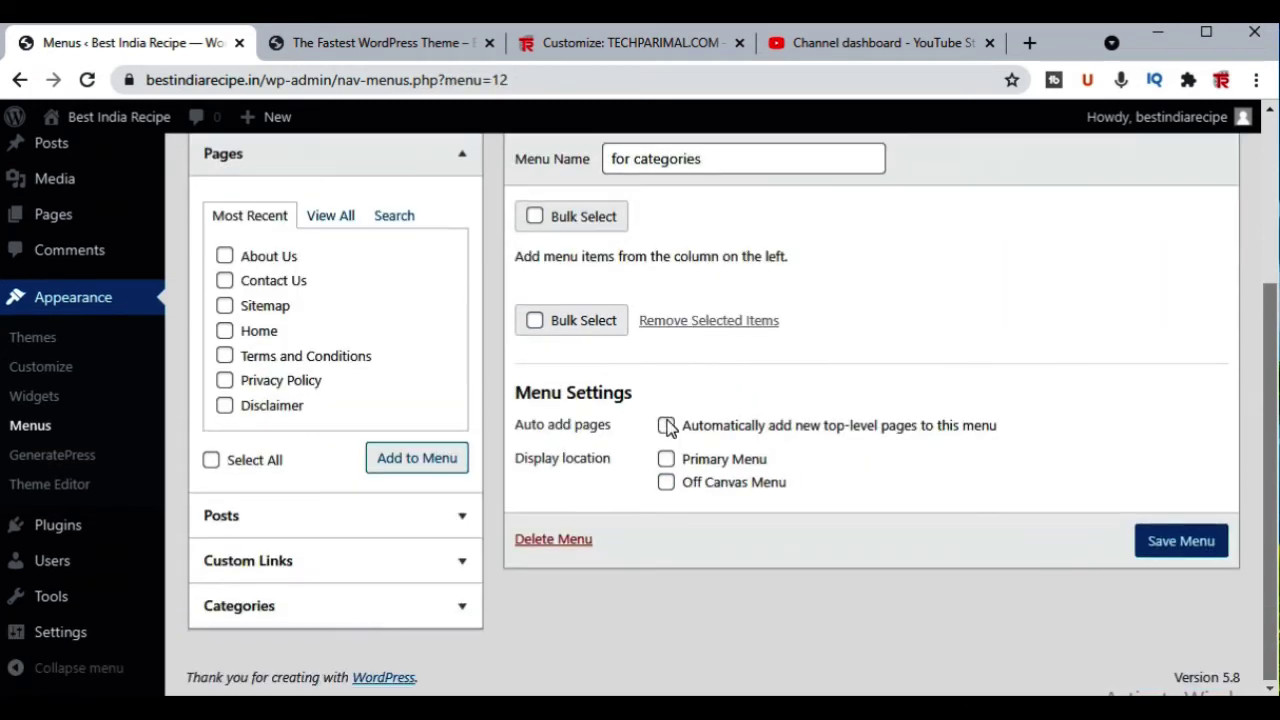
pyautogui.click(437, 618)
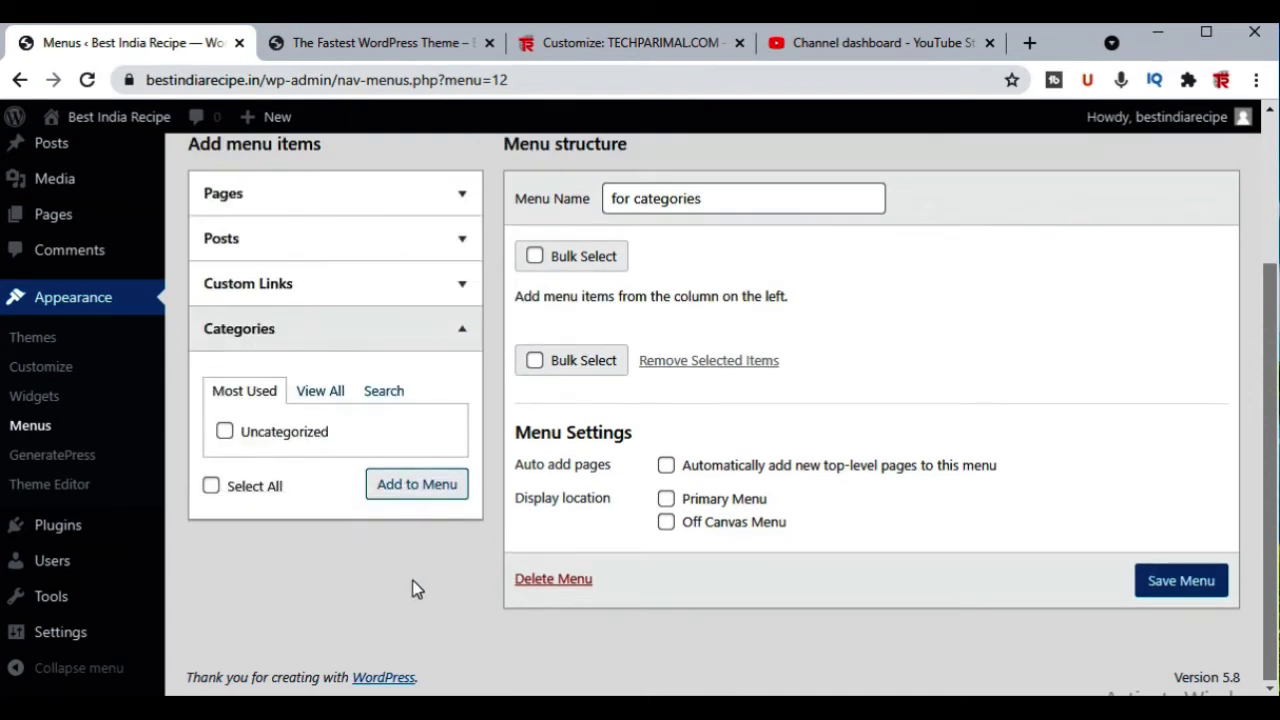
pyautogui.click(318, 391)
pyautogui.click(211, 610)
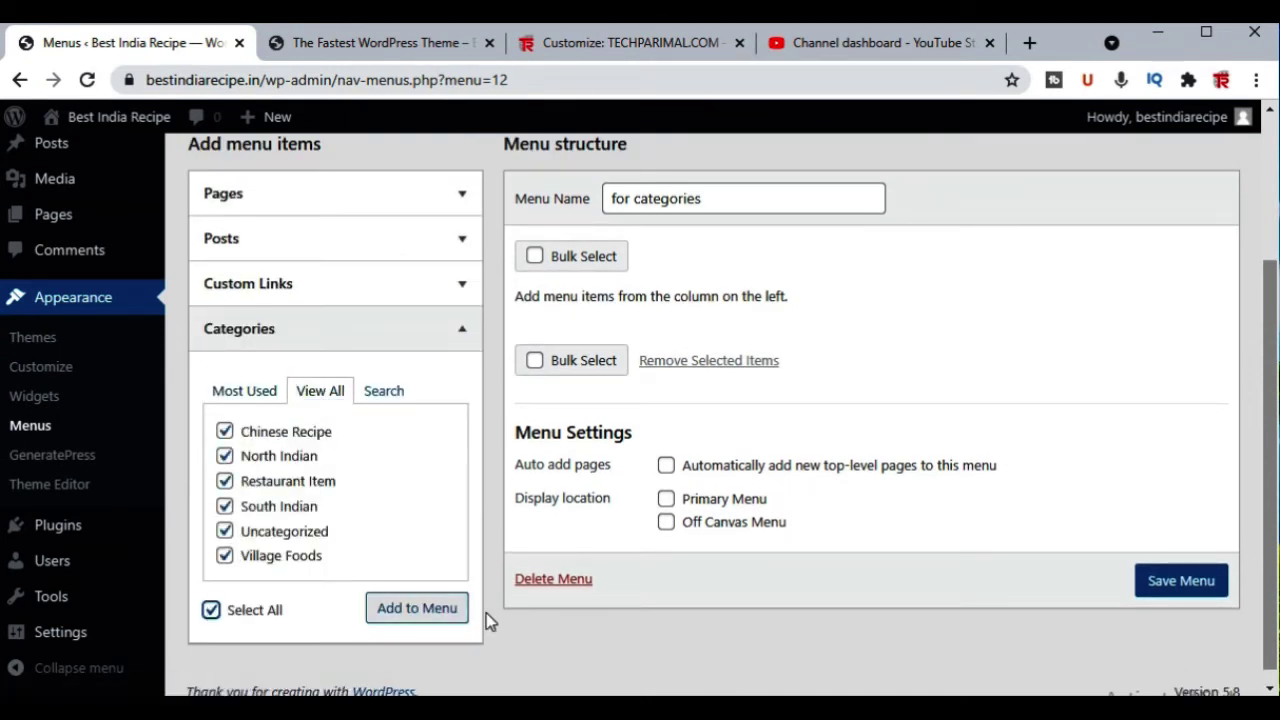
pyautogui.click(440, 609)
pyautogui.click(1180, 672)
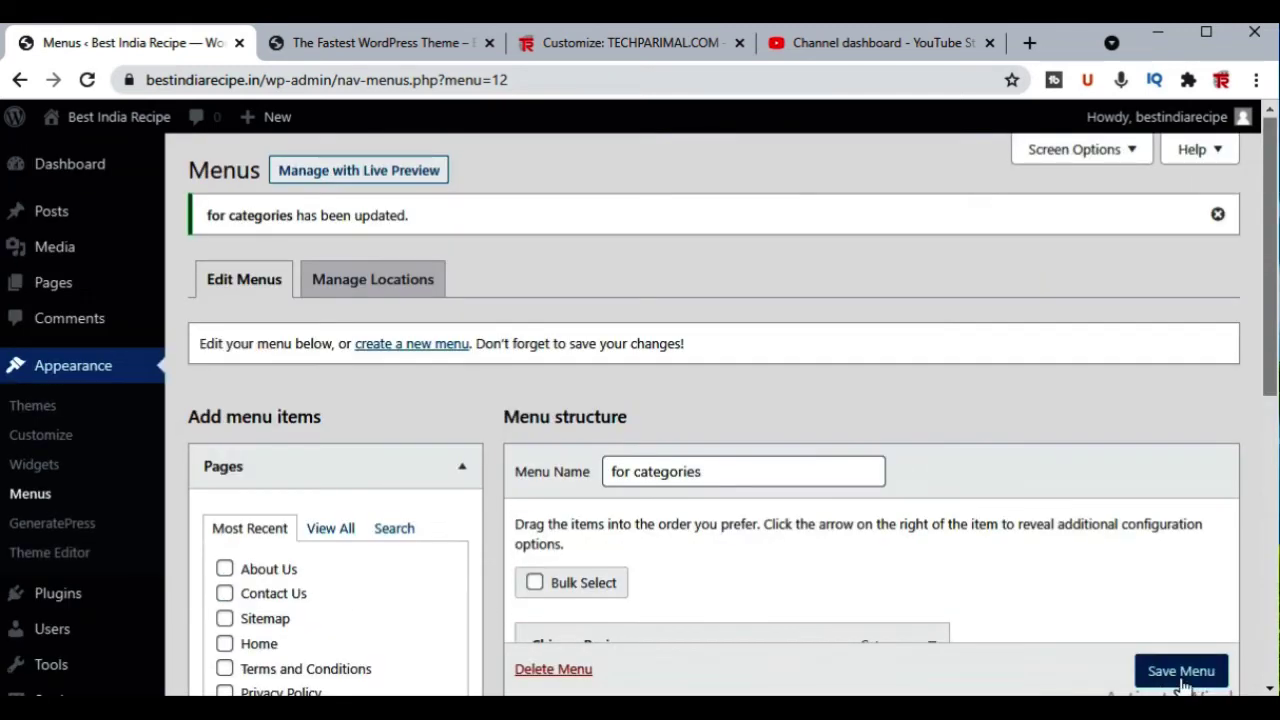
pyautogui.scroll(-4, 816, 508)
pyautogui.scroll(3, 815, 515)
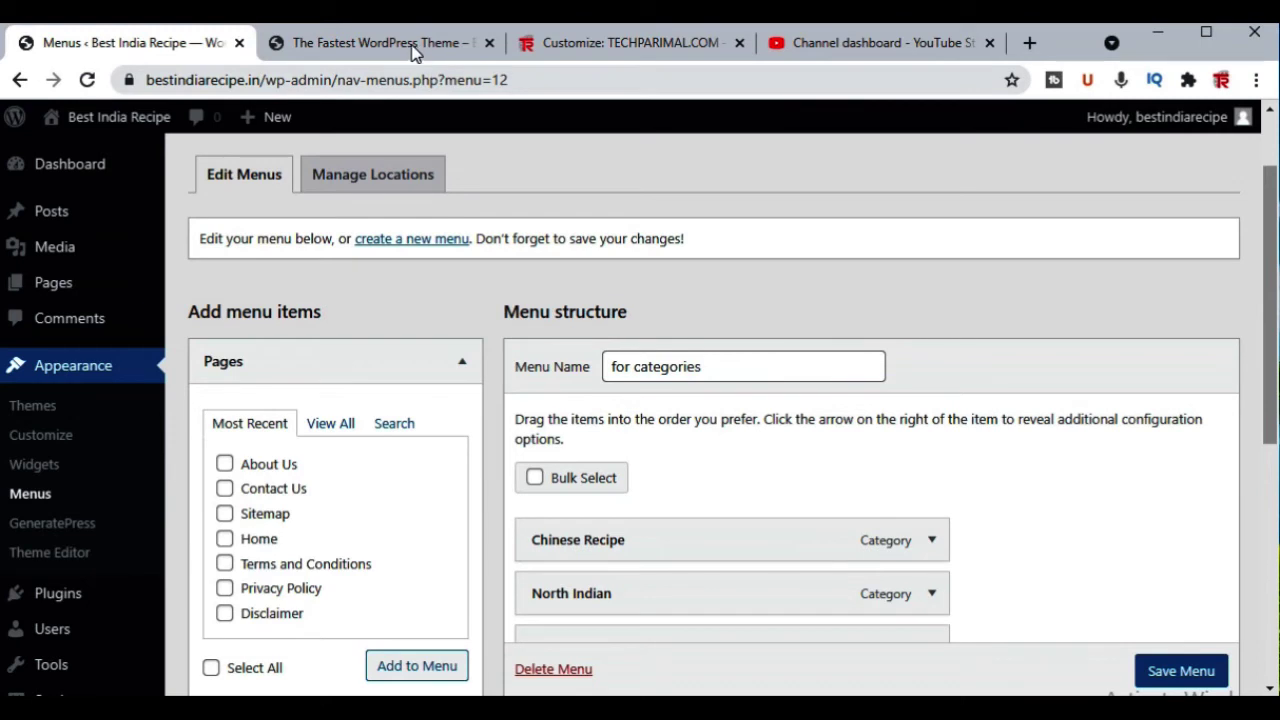
# - Create a navigation menu named "for pages" that automatically adds new top-level pages, with no display location assigned
pyautogui.click(421, 248)
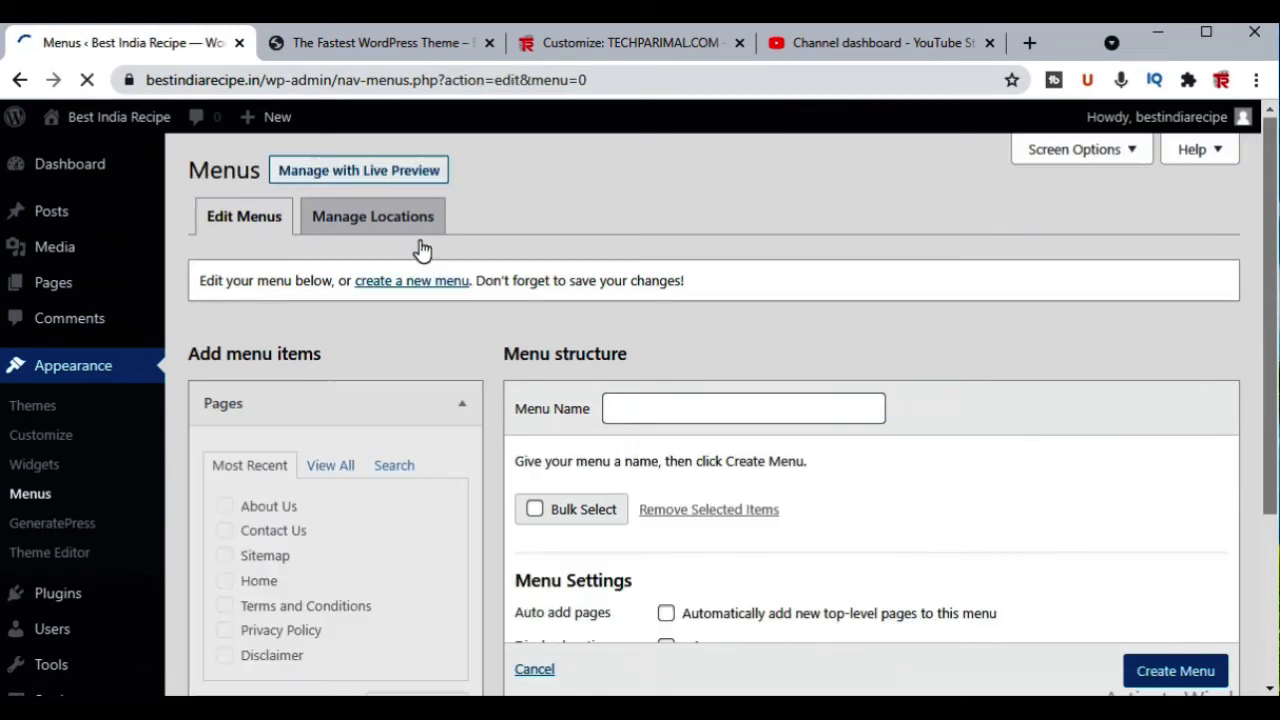
pyautogui.click(746, 407)
pyautogui.write('for pages')
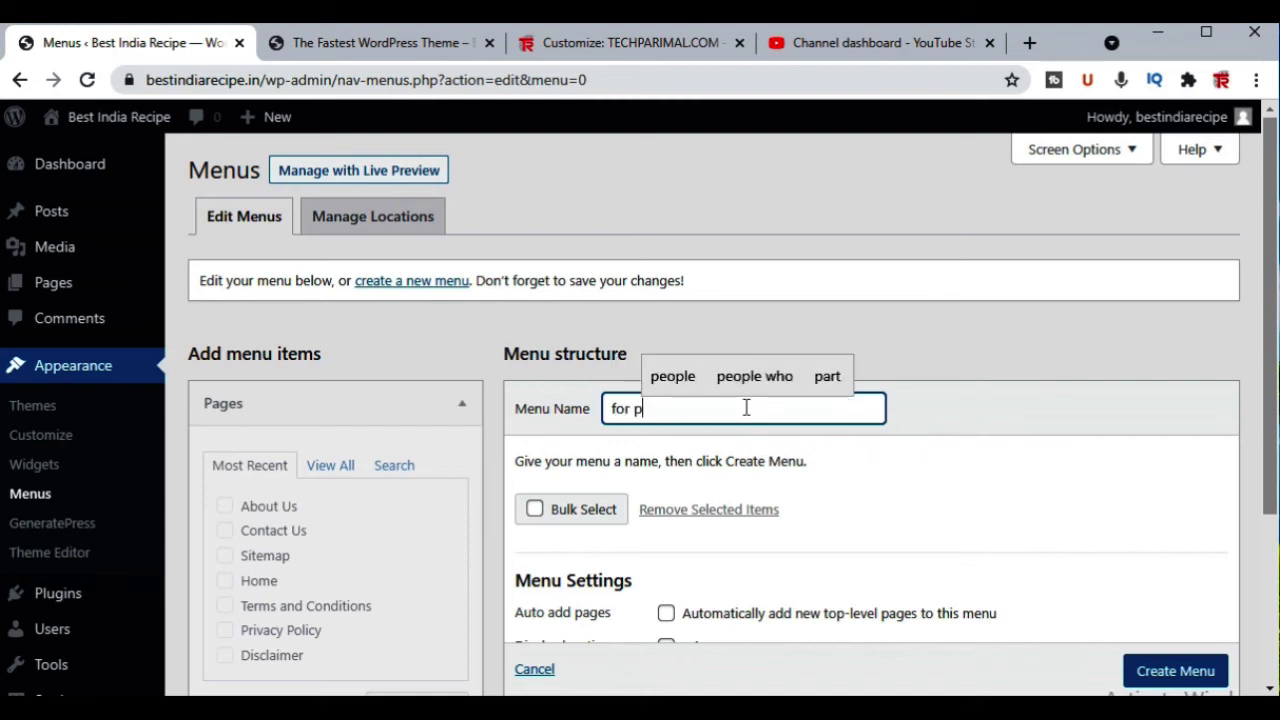
pyautogui.scroll(-3, 670, 370)
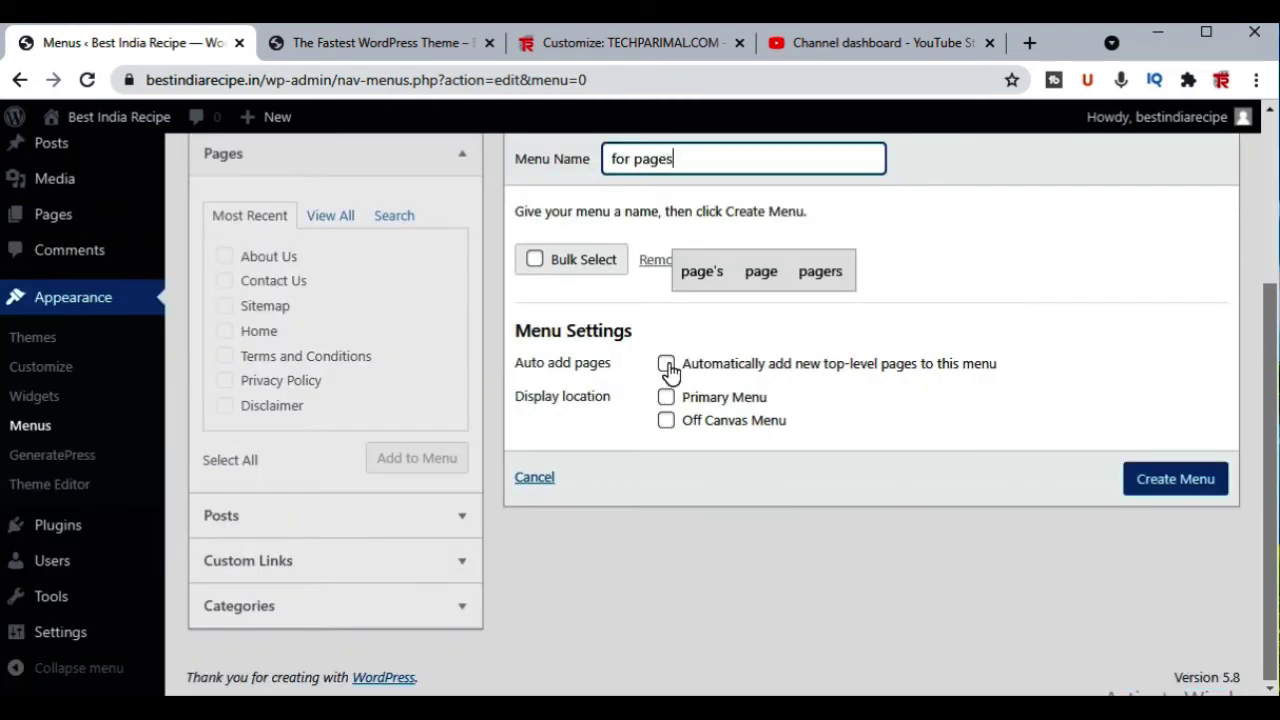
pyautogui.click(667, 364)
pyautogui.click(1154, 486)
pyautogui.click(1151, 521)
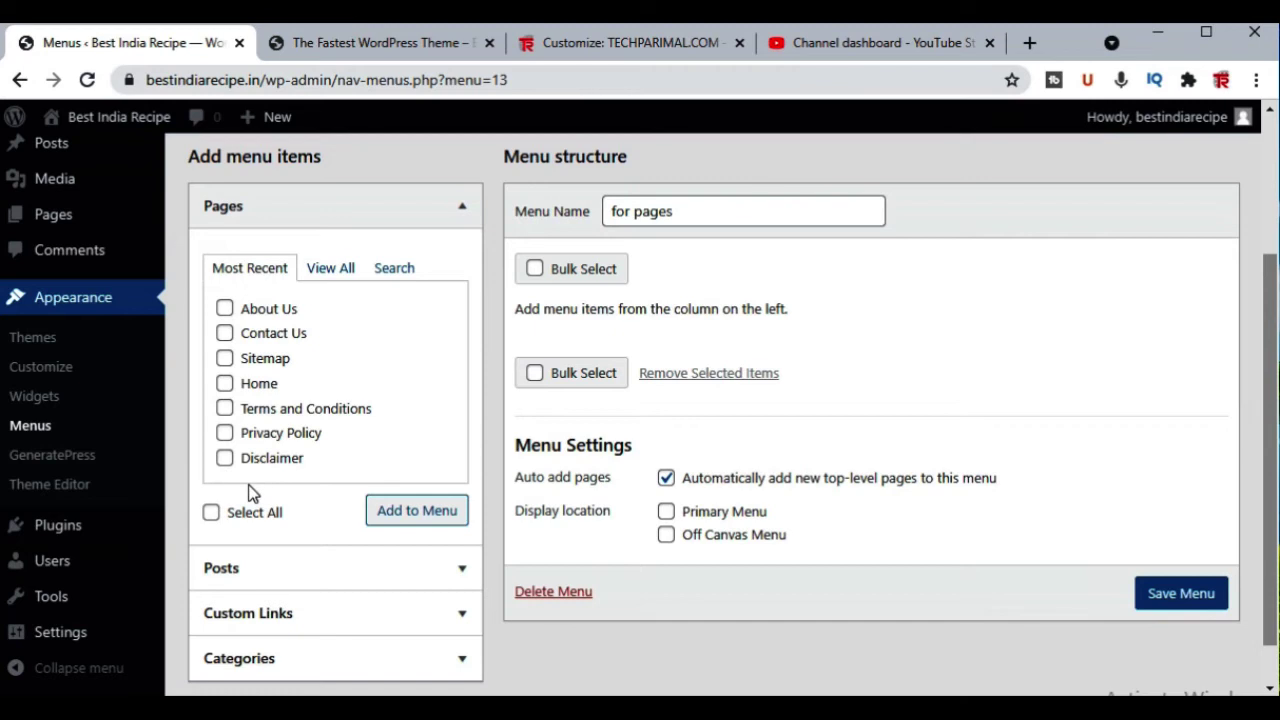
# - Add all the site's pages to the "for pages" menu, save it, and reload the live post page to check the header
pyautogui.click(212, 514)
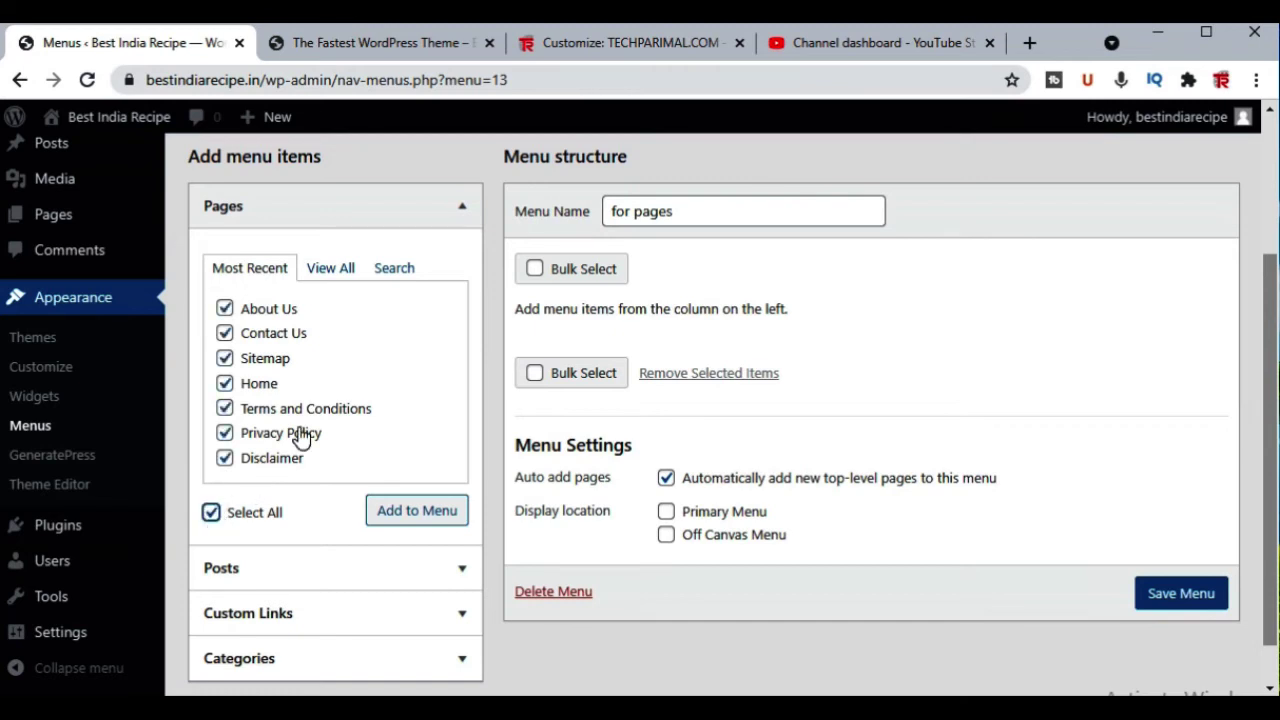
pyautogui.scroll(1, 420, 540)
pyautogui.click(431, 580)
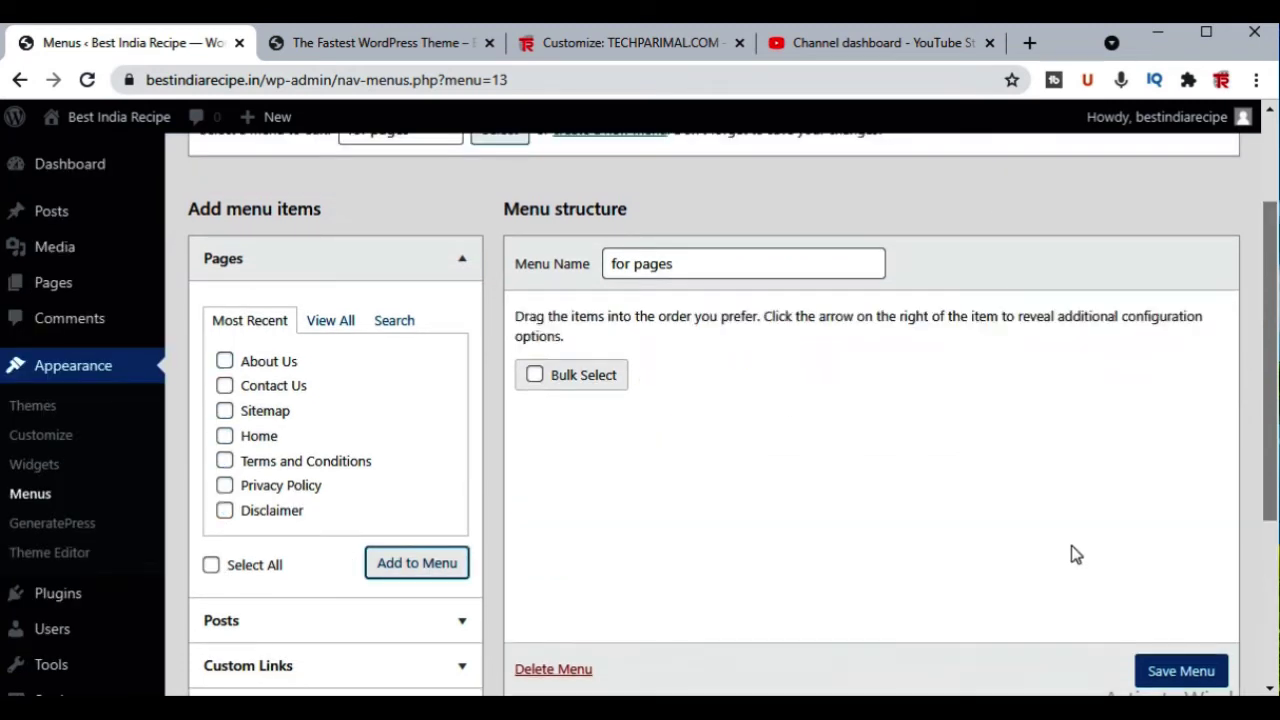
pyautogui.scroll(-2, 1075, 555)
pyautogui.scroll(-1, 1180, 660)
pyautogui.click(1188, 619)
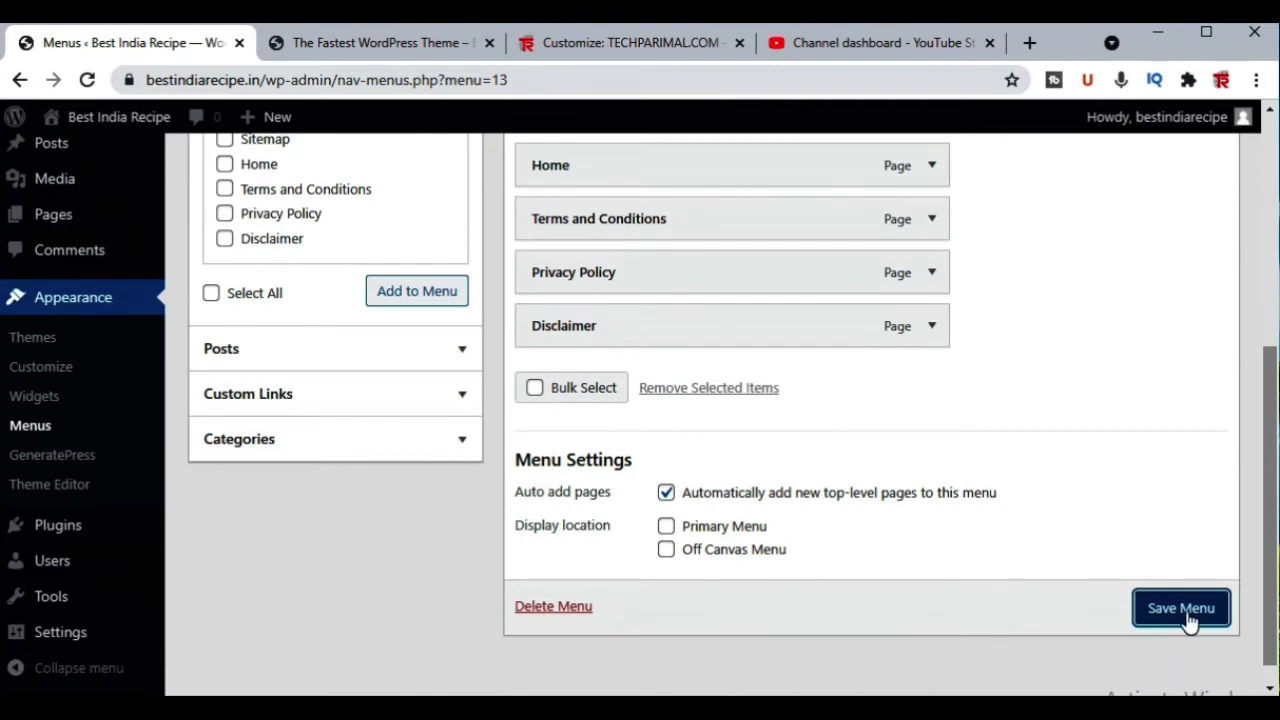
pyautogui.hotkey('ctrl', 'Tab')
pyautogui.click(87, 79)
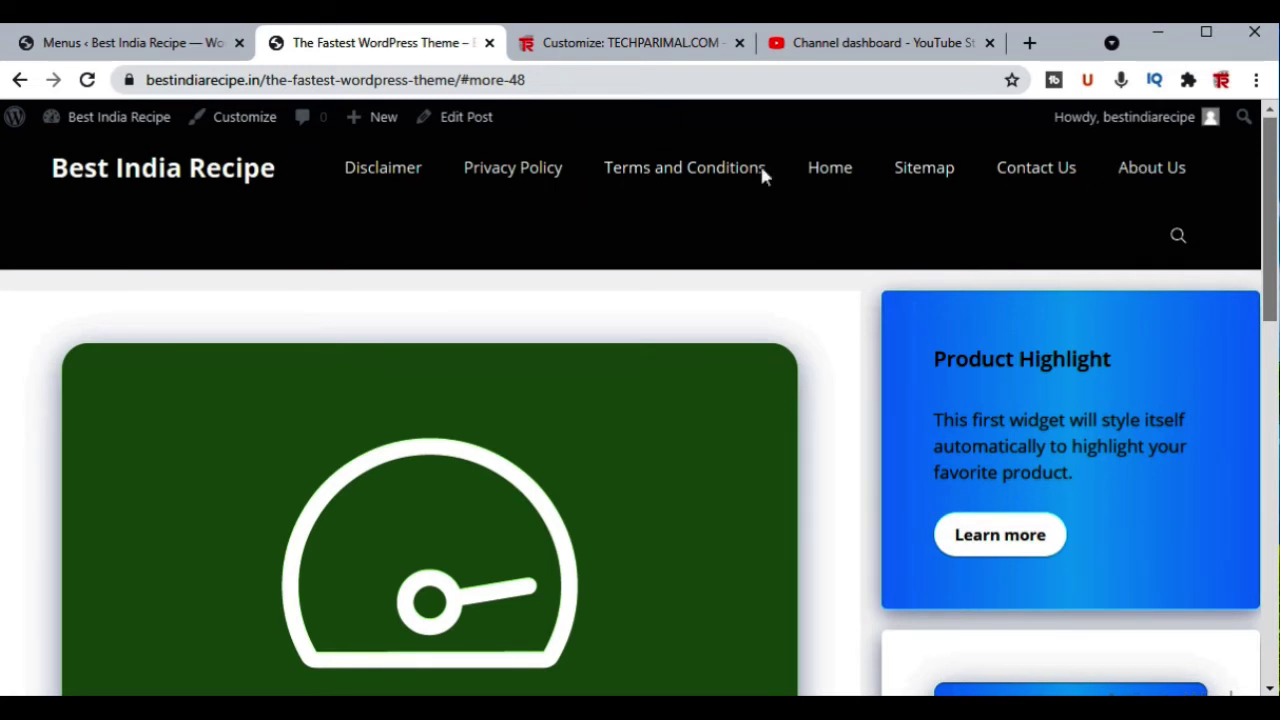
# - Assign the "for categories" menu to the Primary Menu location, save it, and reload the live post page to check the header
pyautogui.click(130, 43)
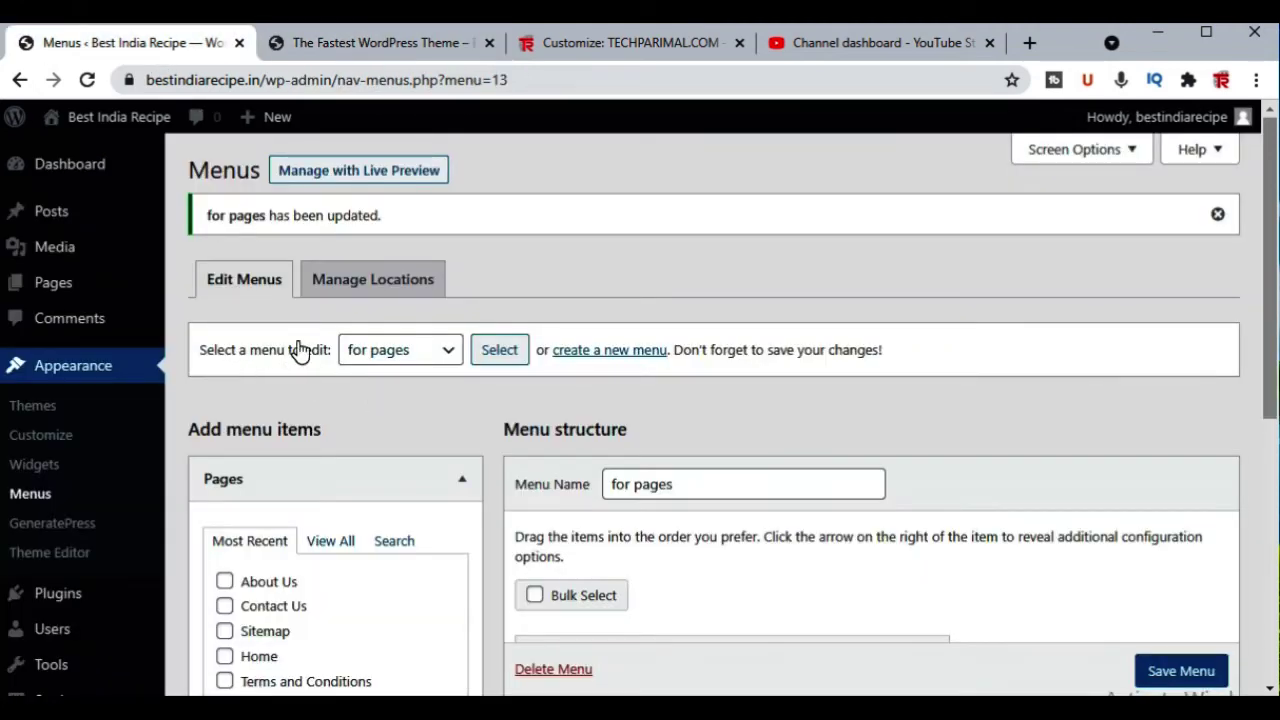
pyautogui.click(432, 356)
pyautogui.click(406, 372)
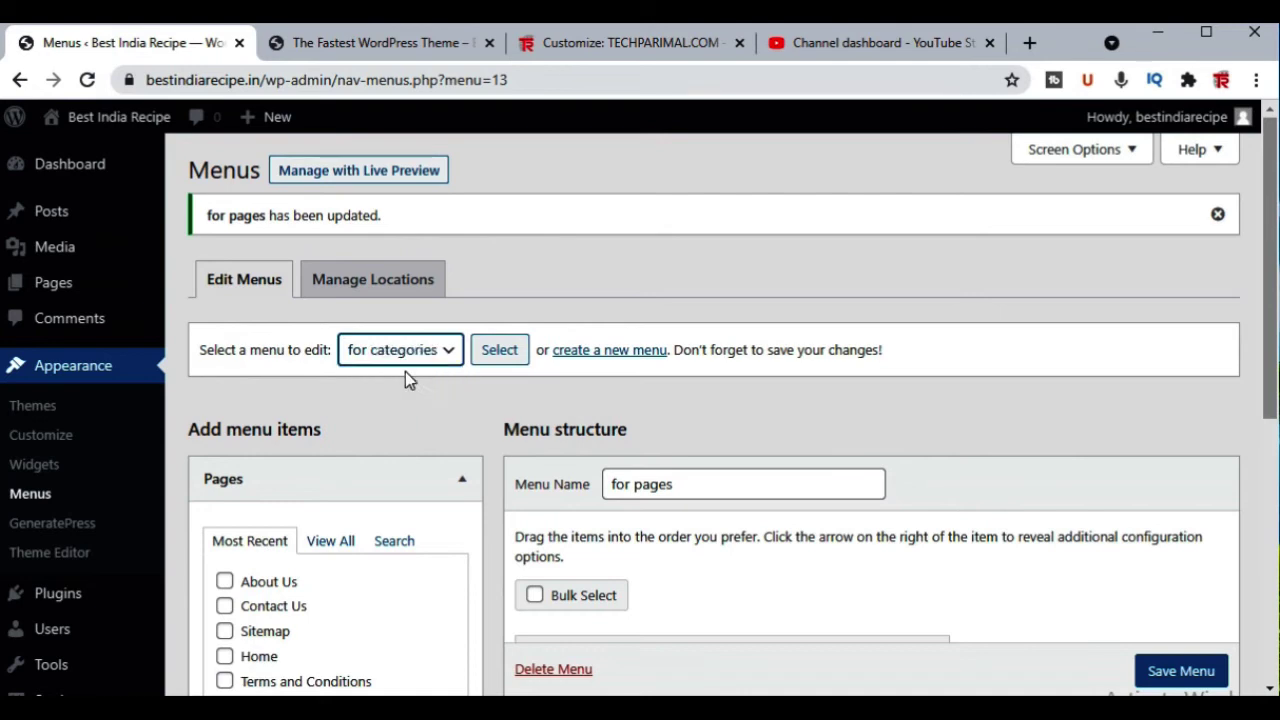
pyautogui.click(499, 350)
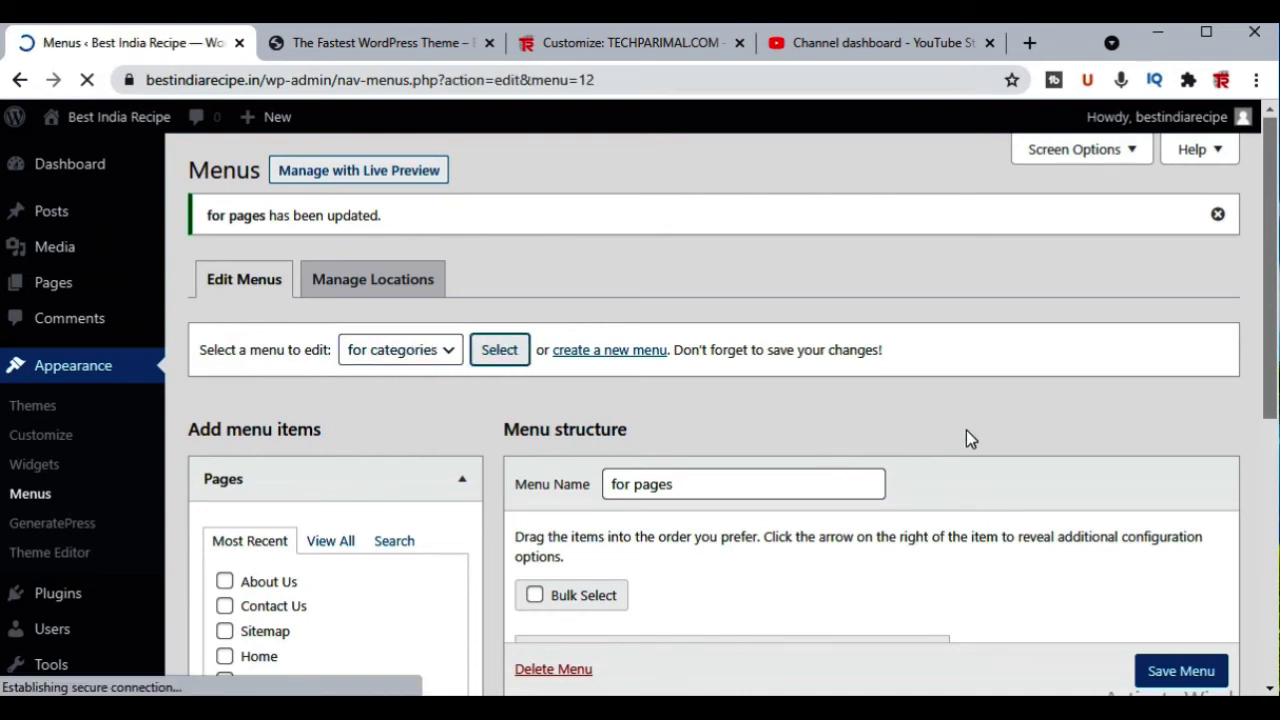
pyautogui.scroll(-5, 967, 430)
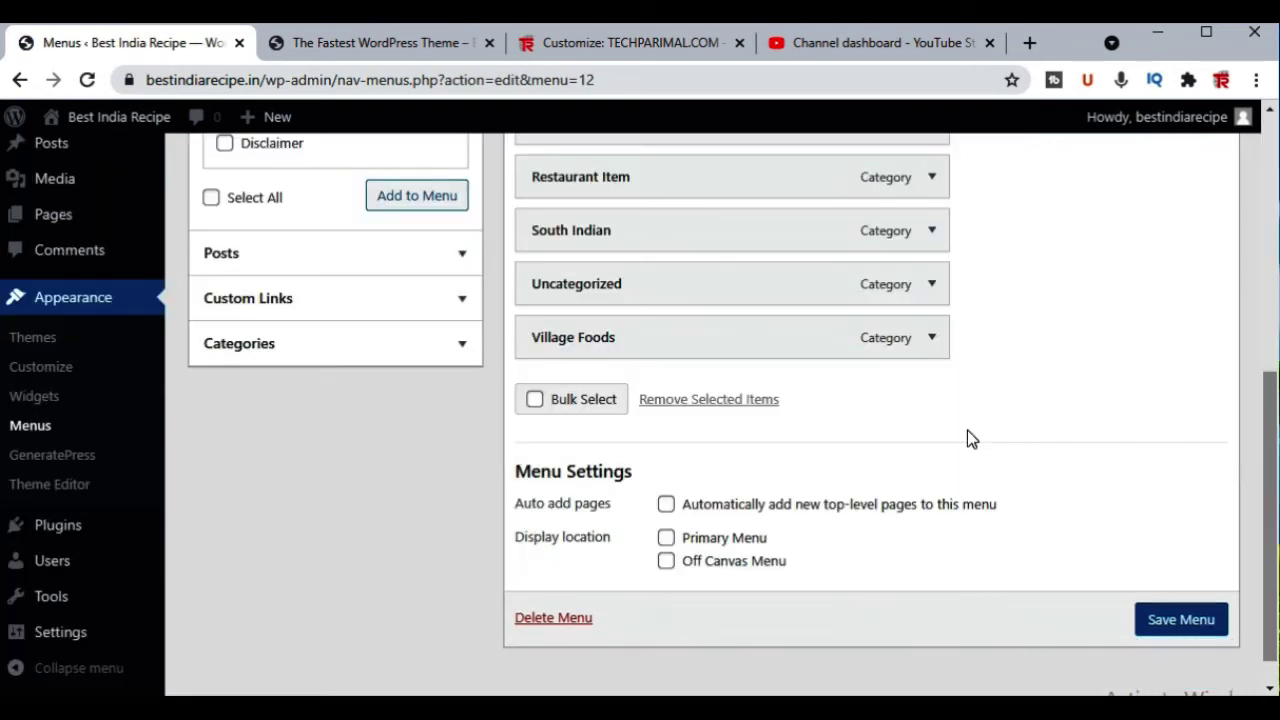
pyautogui.click(666, 538)
pyautogui.scroll(-1, 1171, 597)
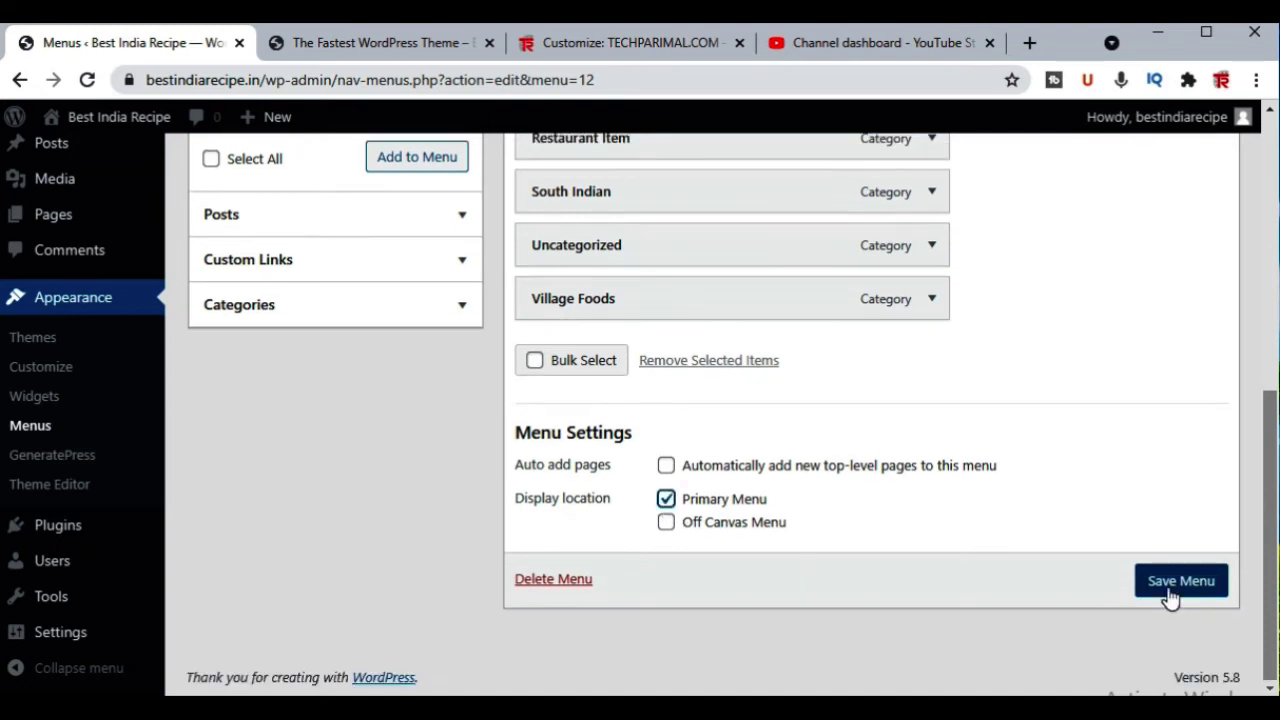
pyautogui.click(1171, 597)
pyautogui.click(380, 42)
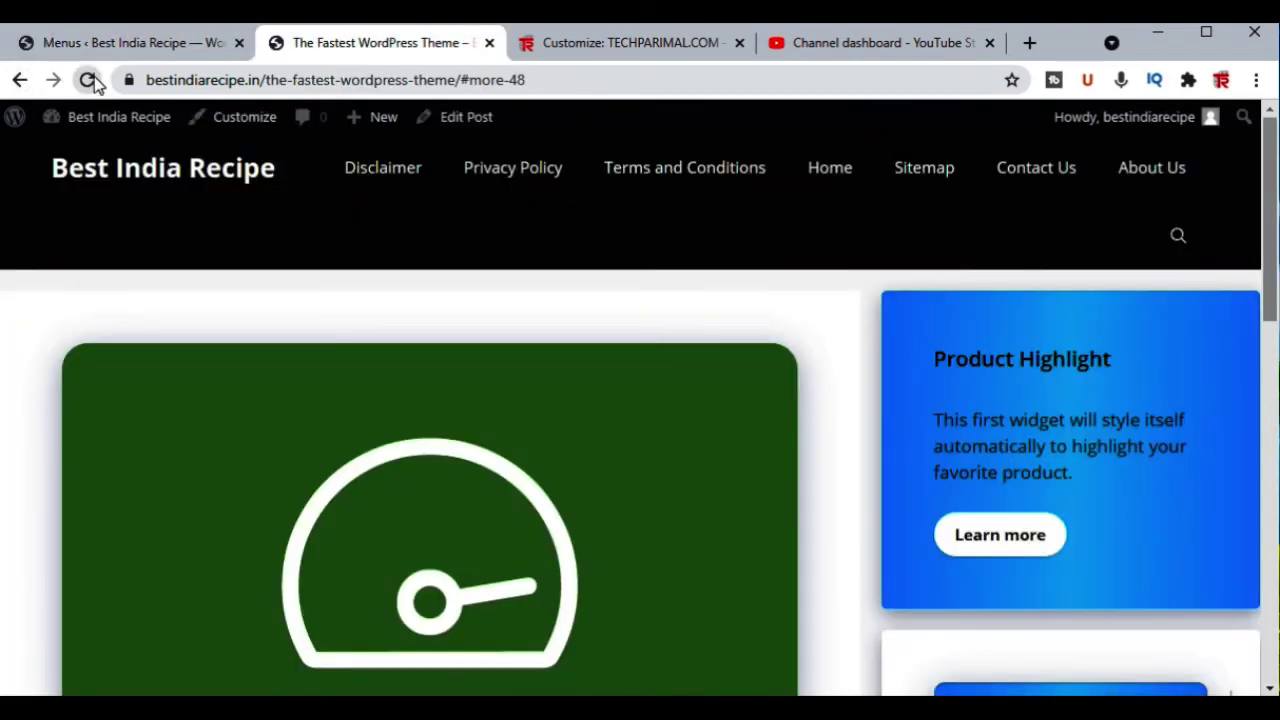
pyautogui.click(88, 80)
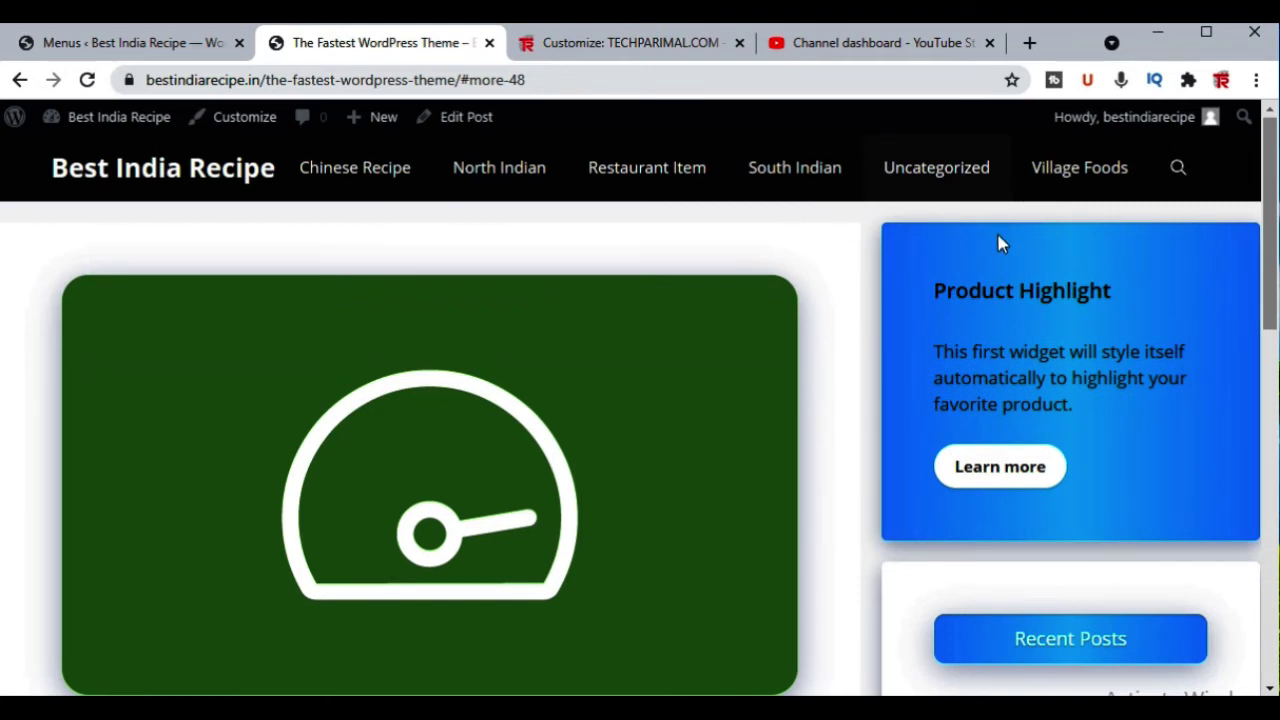
# - In the customizer's Site Identity settings, turn off hiding of the site tagline and publish the change
pyautogui.hotkey('ctrl', 'shift', 'Tab')
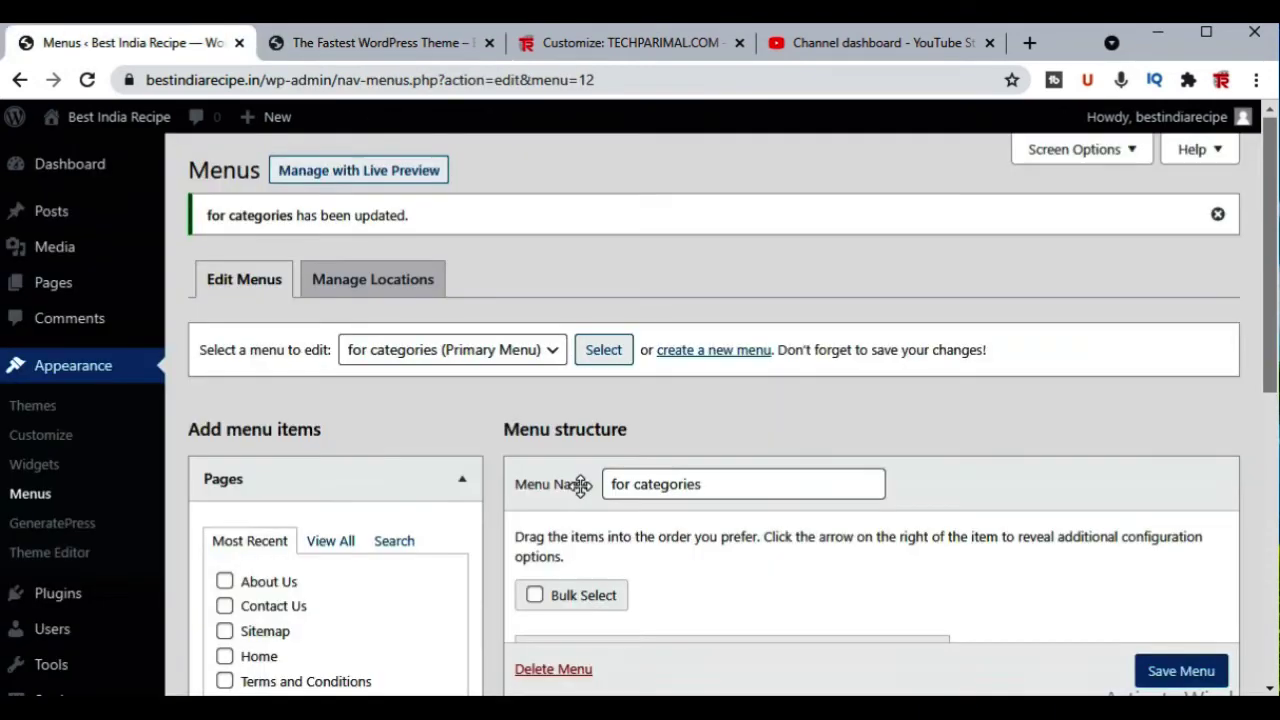
pyautogui.click(60, 450)
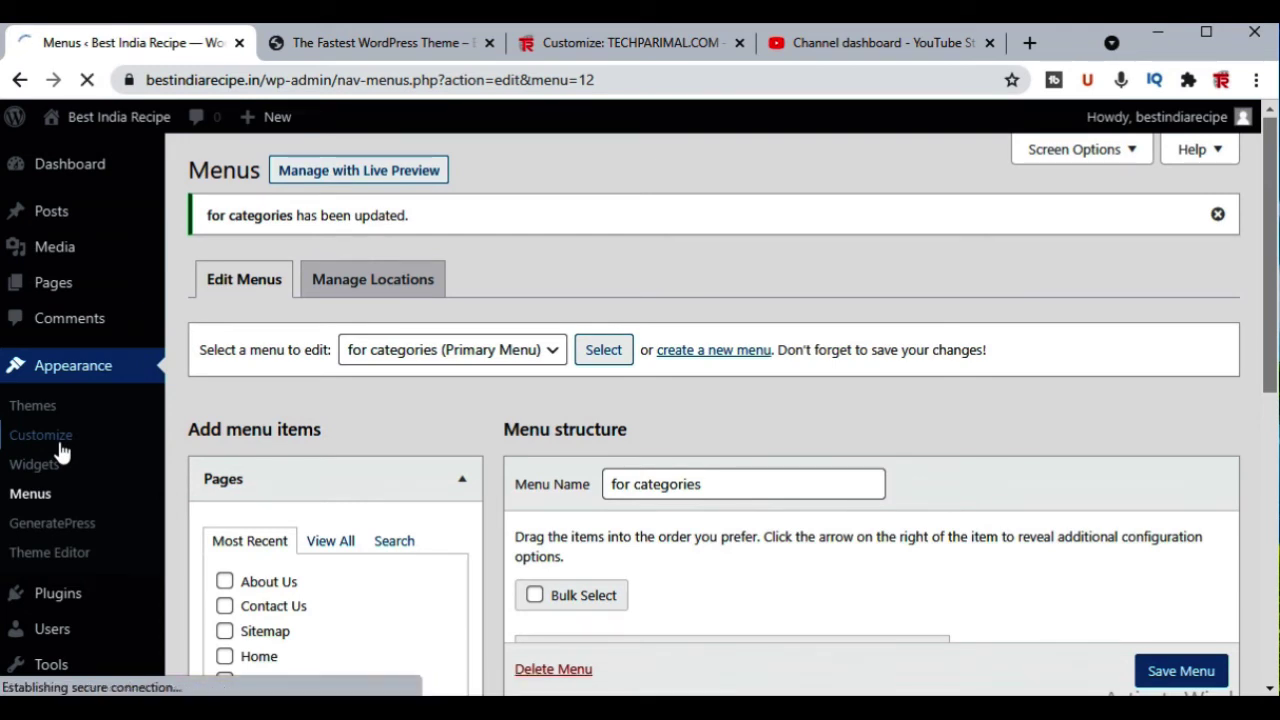
pyautogui.click(243, 366)
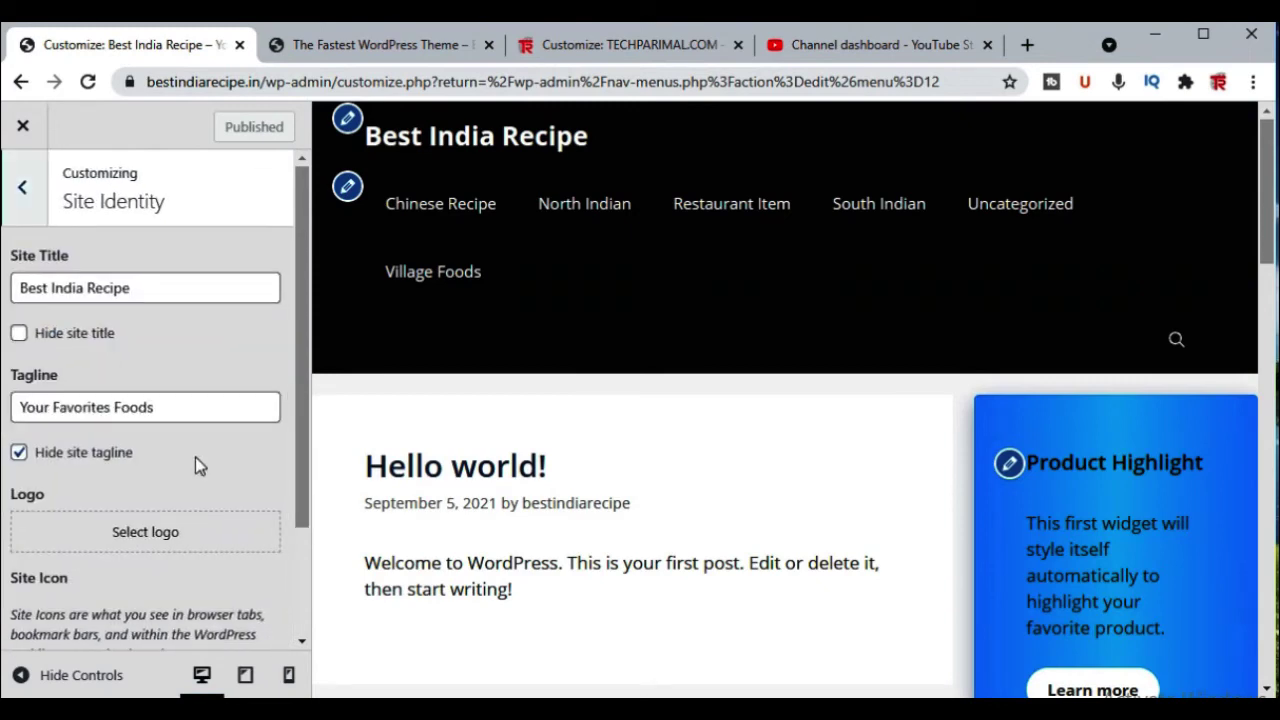
pyautogui.scroll(-2, 195, 457)
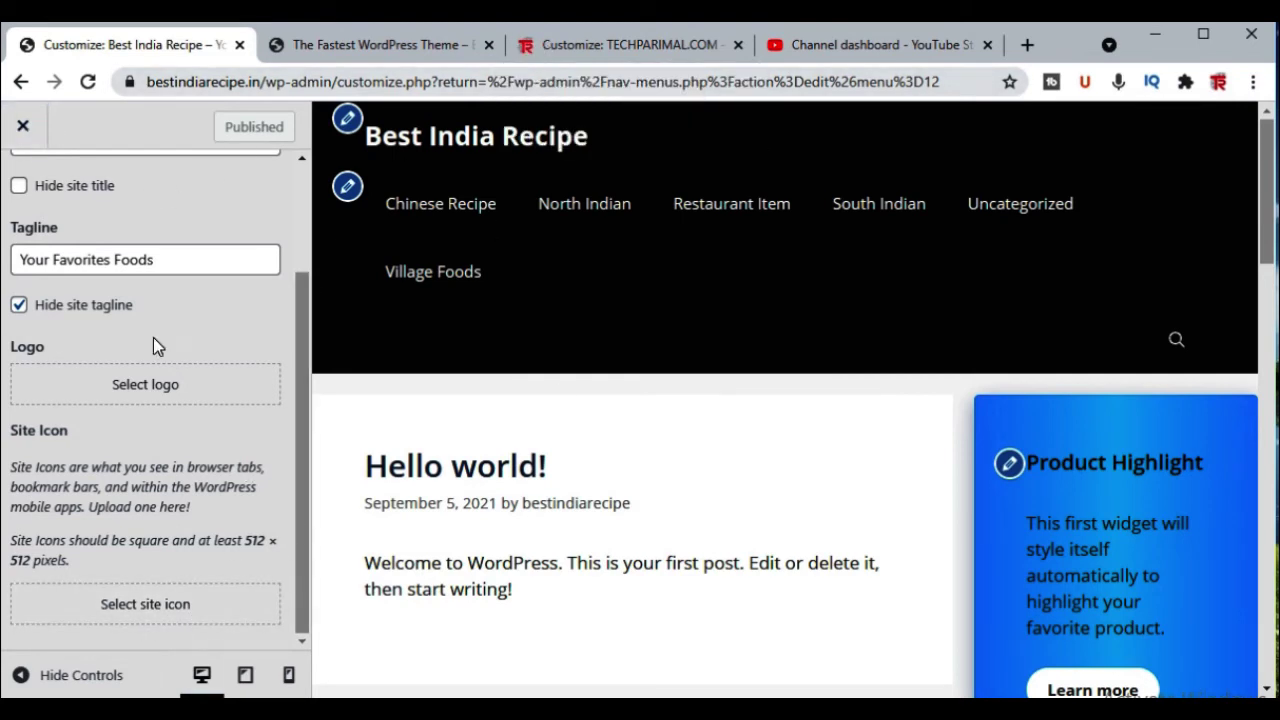
pyautogui.scroll(2, 153, 337)
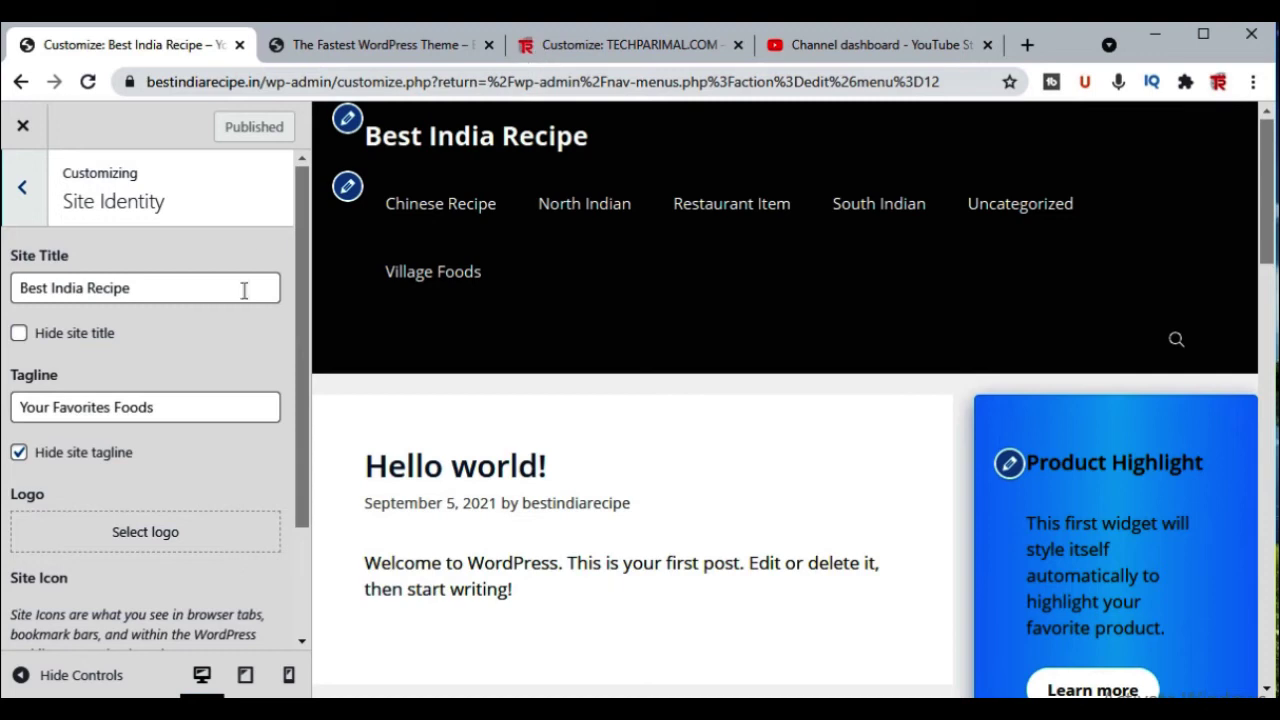
pyautogui.click(19, 453)
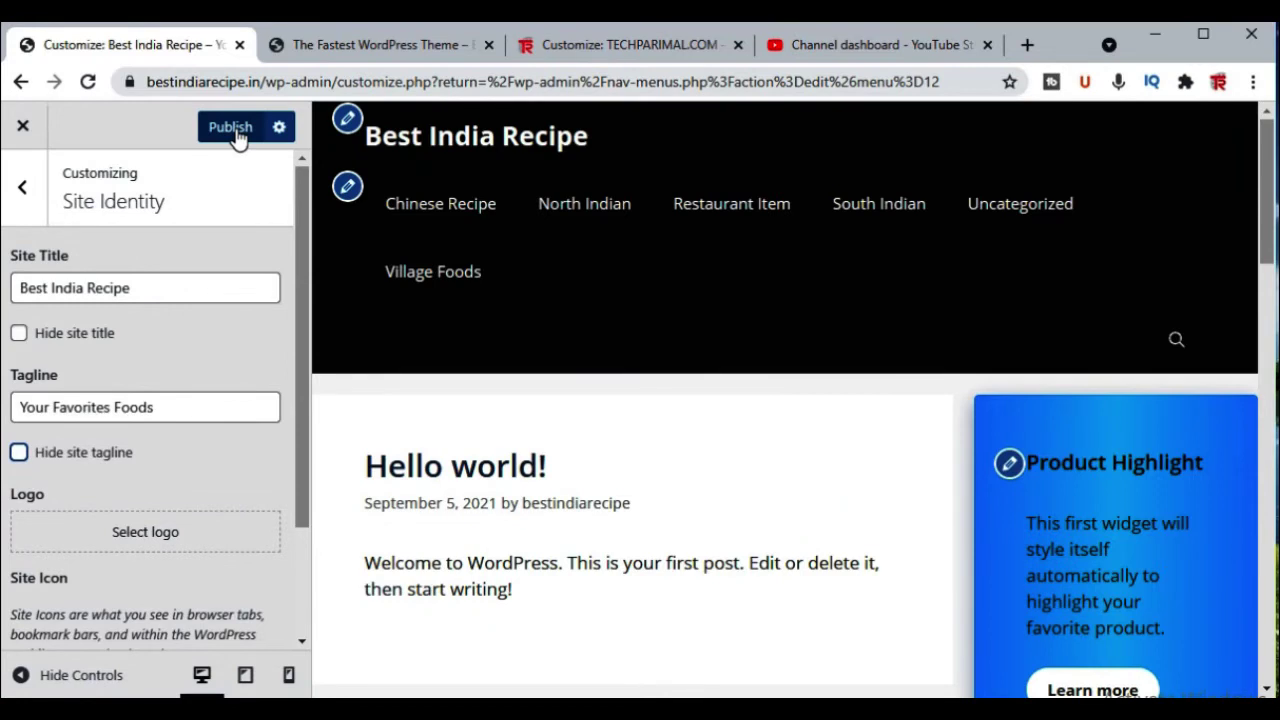
pyautogui.click(232, 128)
# - Open the Layout settings in the Best India Recipe customizer and in the TECHPARIMAL.COM reference site's customizer
pyautogui.click(39, 208)
pyautogui.click(236, 398)
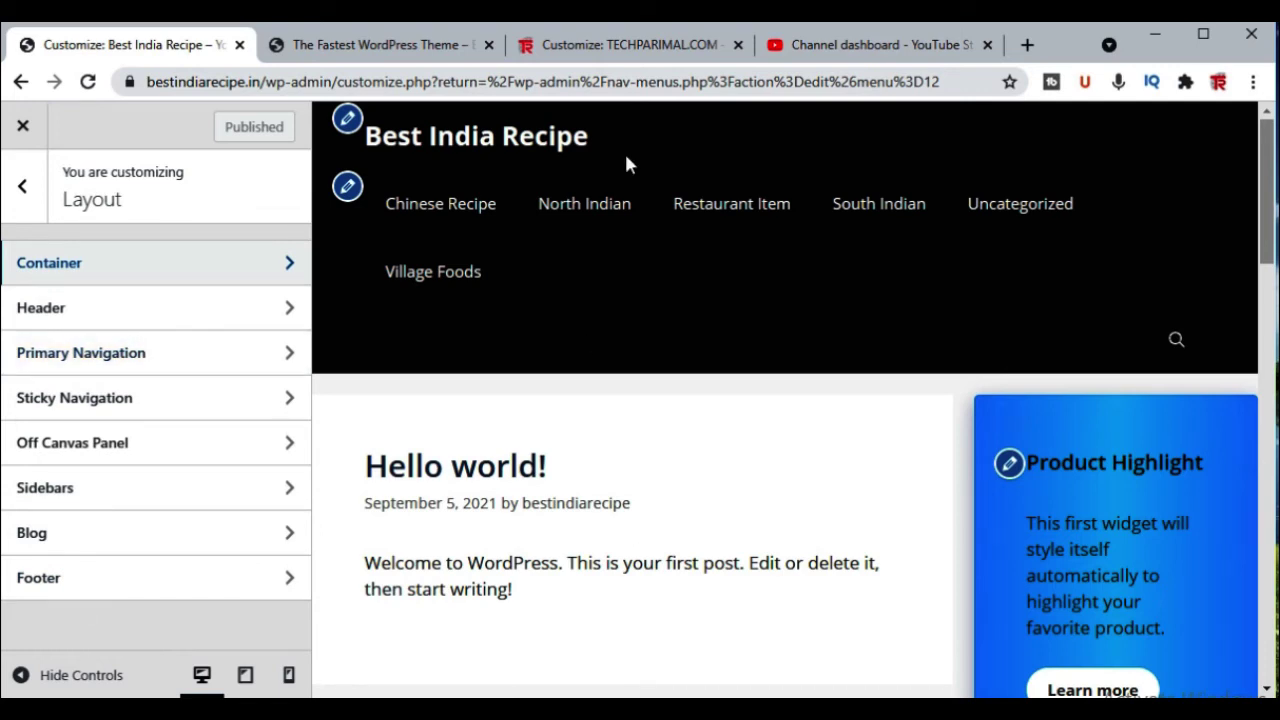
pyautogui.click(632, 46)
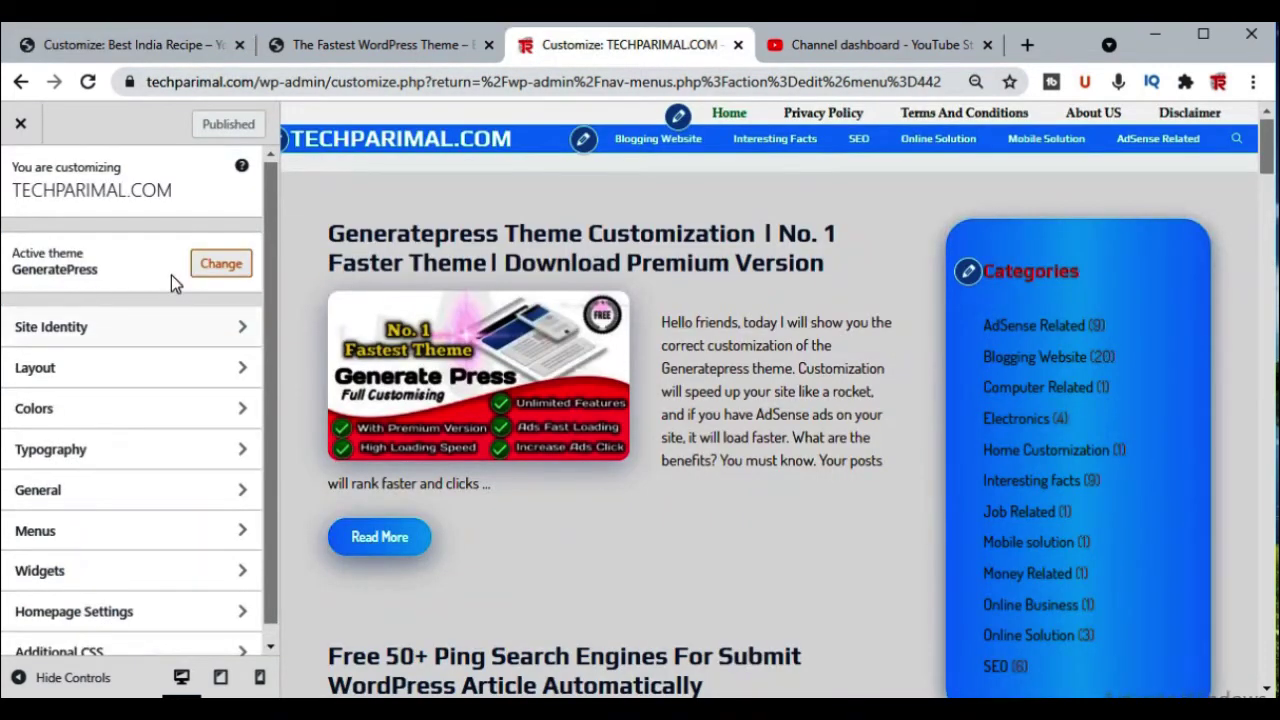
pyautogui.click(155, 375)
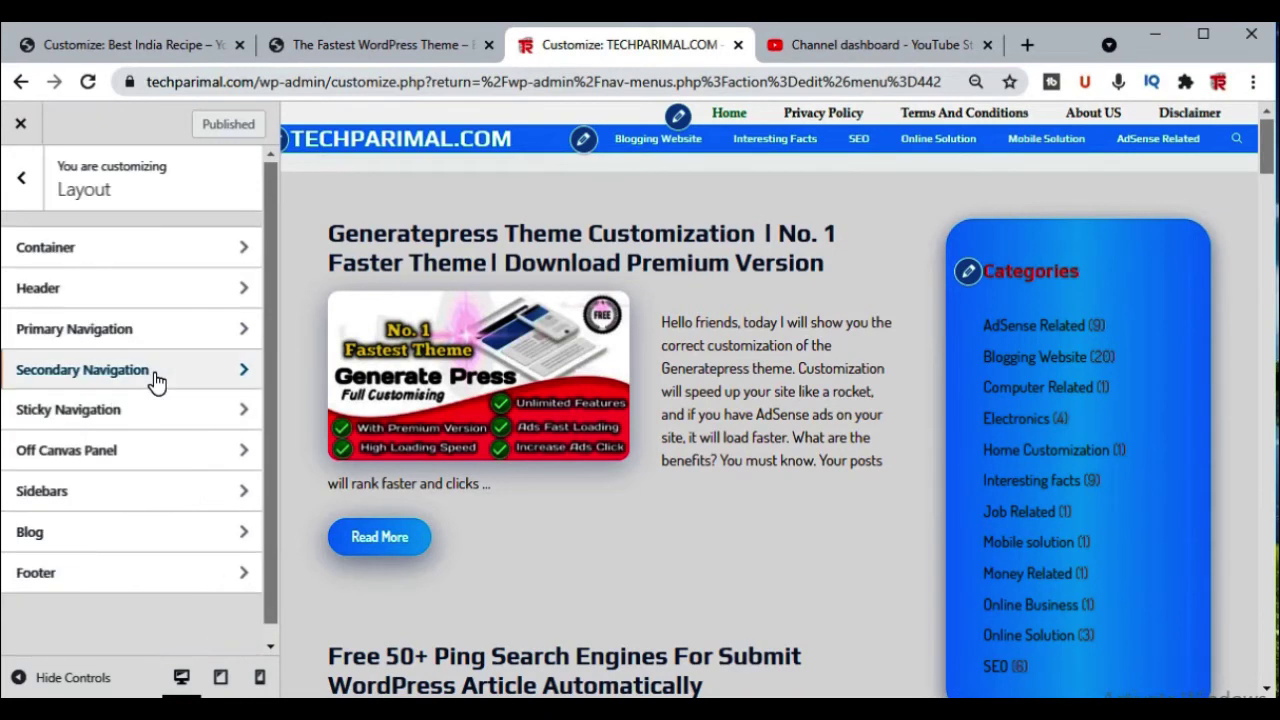
# - Examine the reference site's Container layout settings, including the content padding for desktop and mobile
pyautogui.click(142, 246)
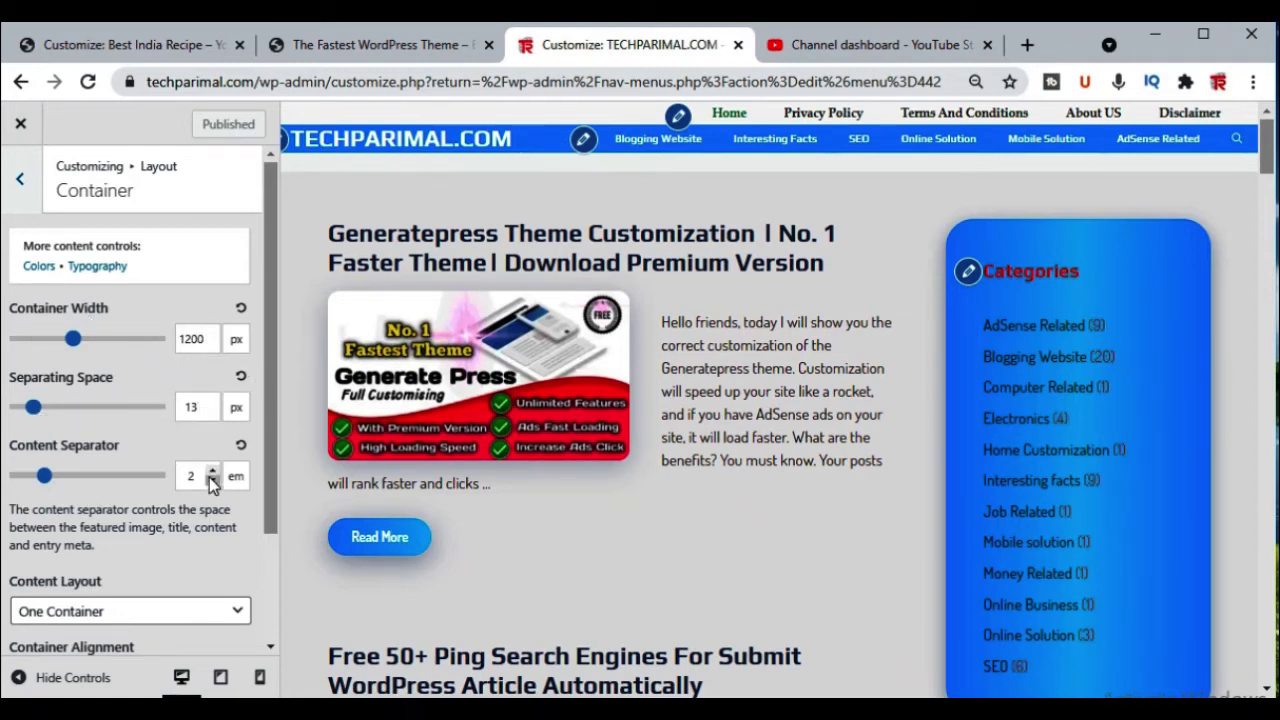
pyautogui.scroll(-1, 206, 558)
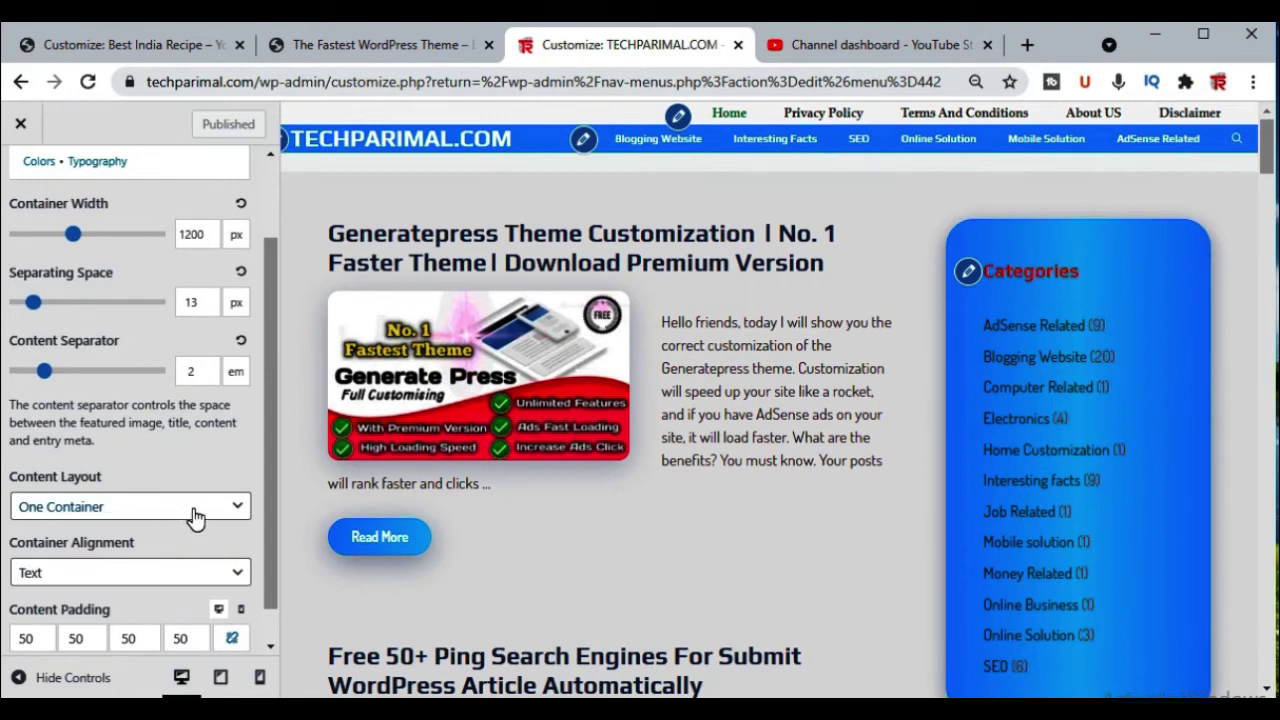
pyautogui.scroll(-1, 214, 514)
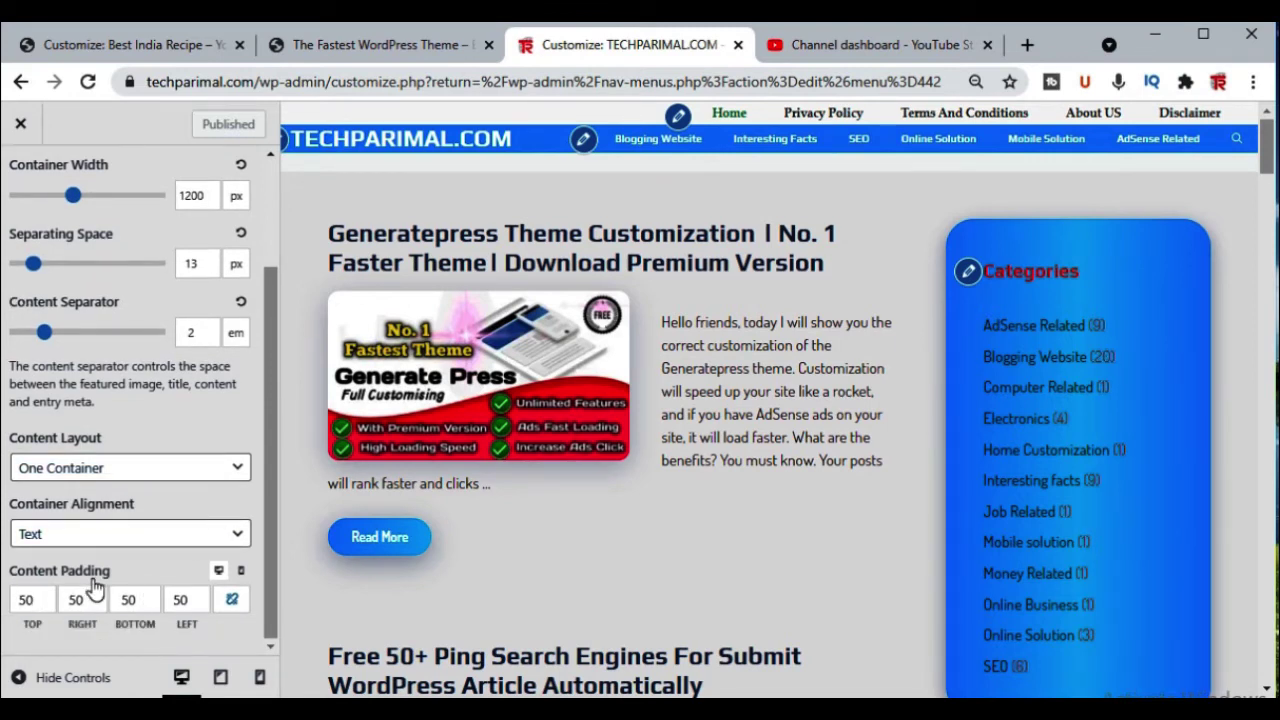
pyautogui.click(241, 574)
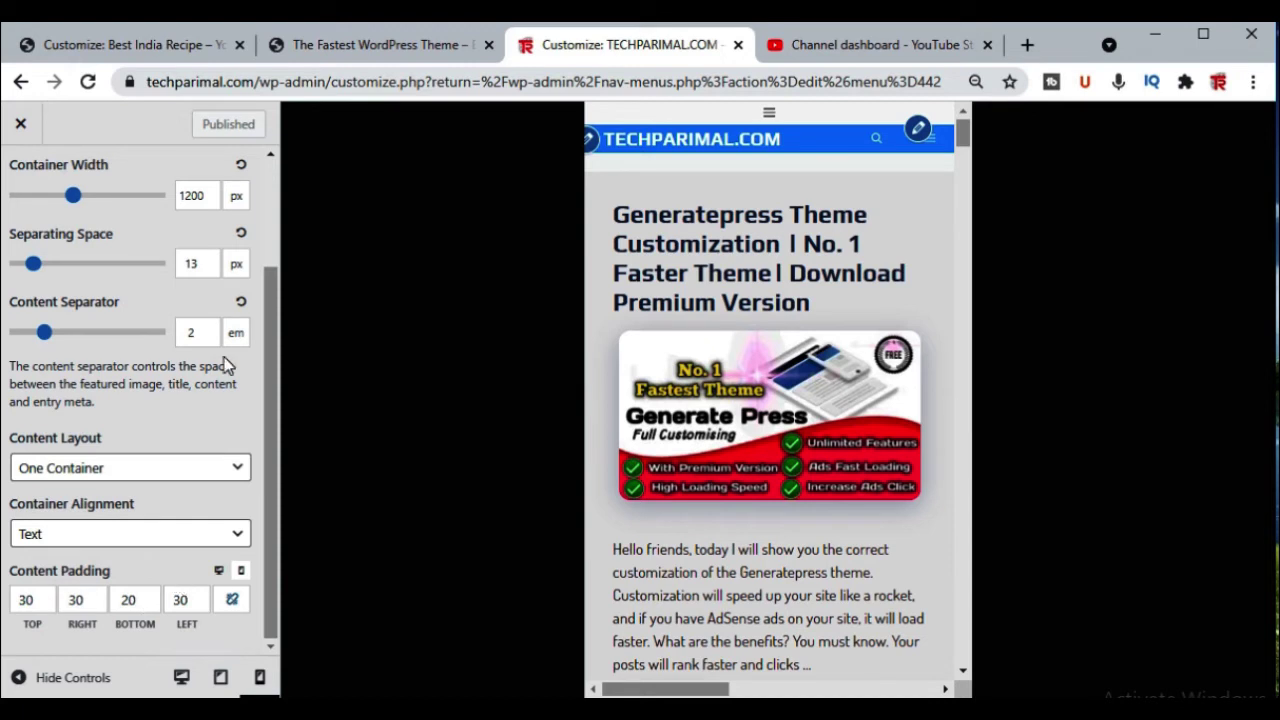
pyautogui.scroll(3, 75, 395)
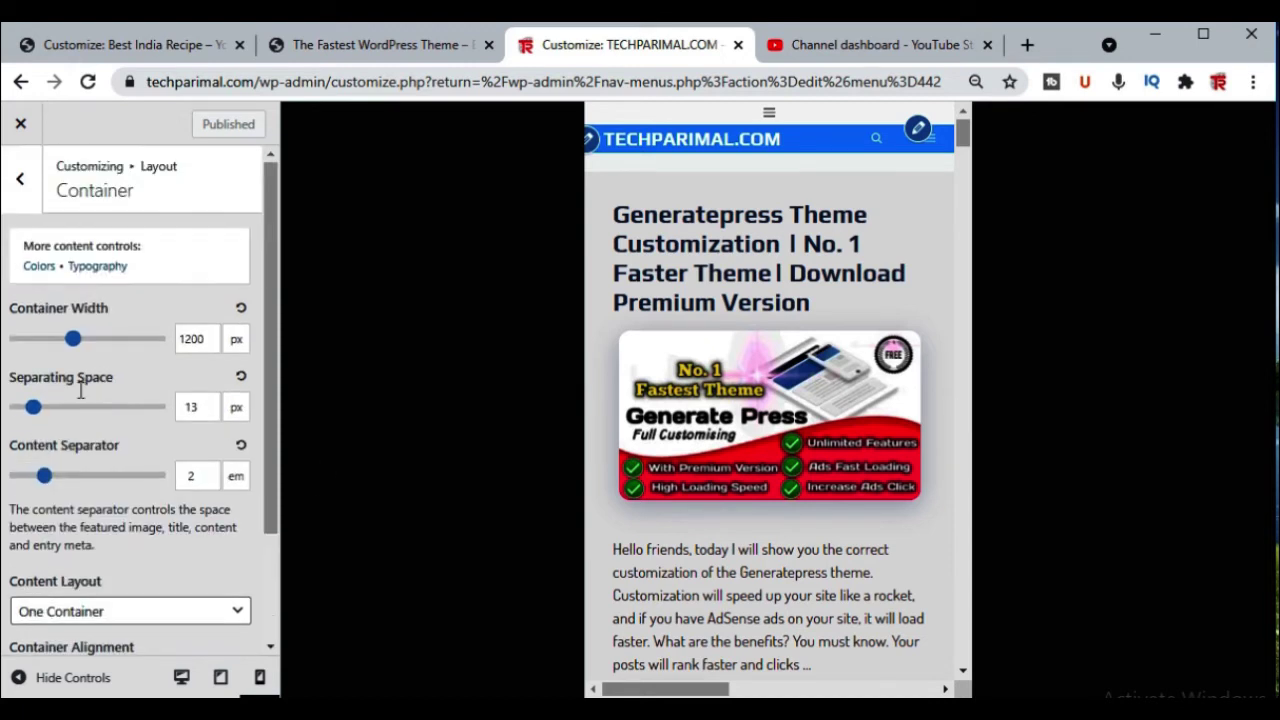
pyautogui.scroll(-3, 100, 397)
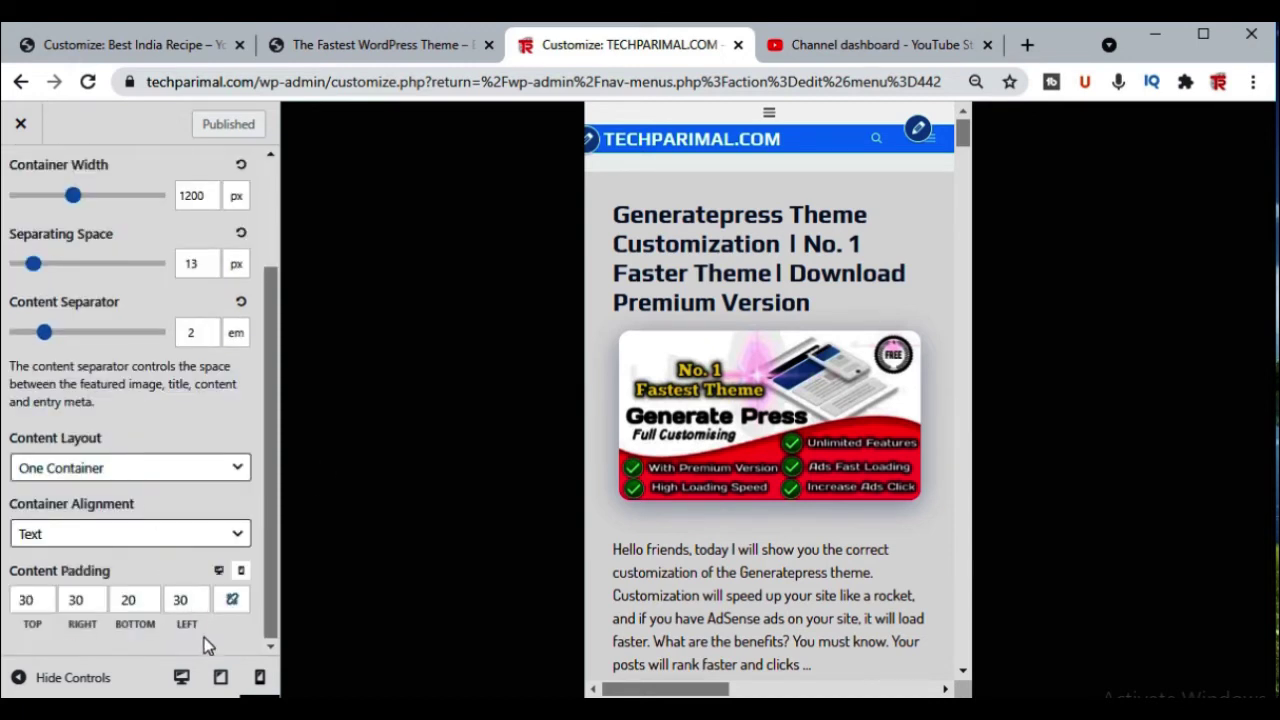
pyautogui.click(220, 572)
pyautogui.scroll(3, 120, 294)
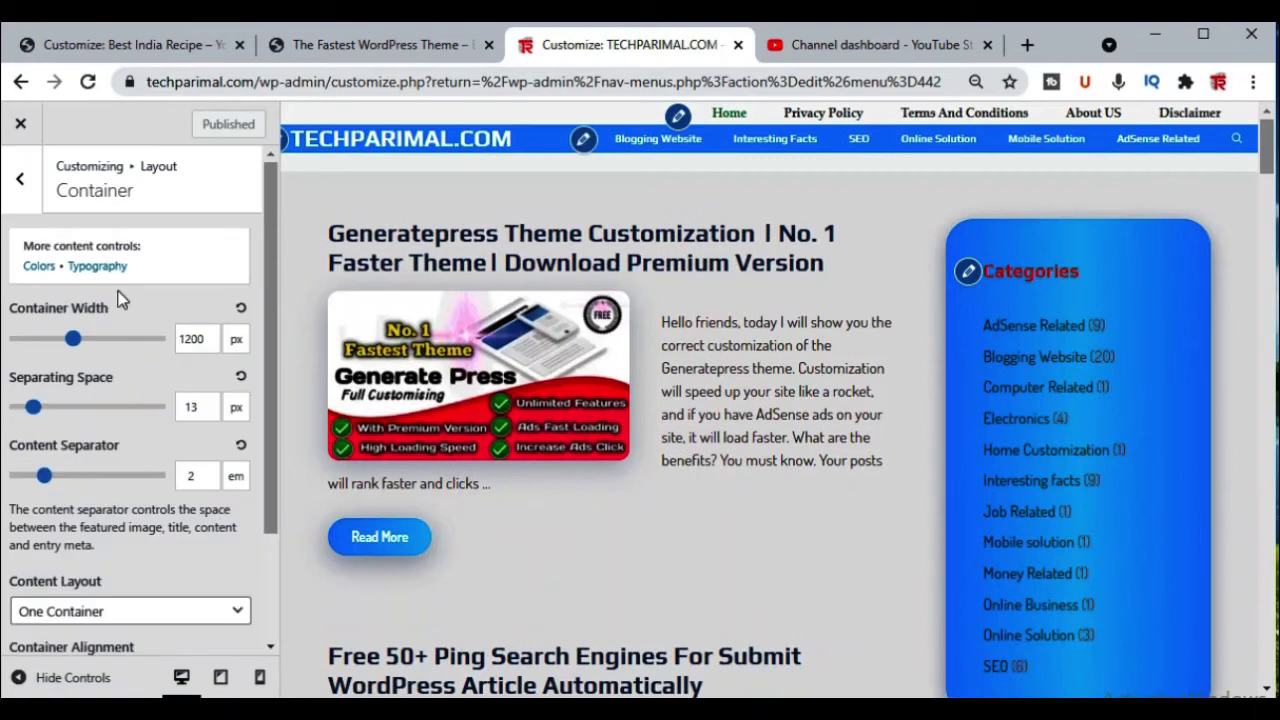
# - Review the reference site's Header layout settings and open its Primary Navigation layout settings
pyautogui.click(22, 177)
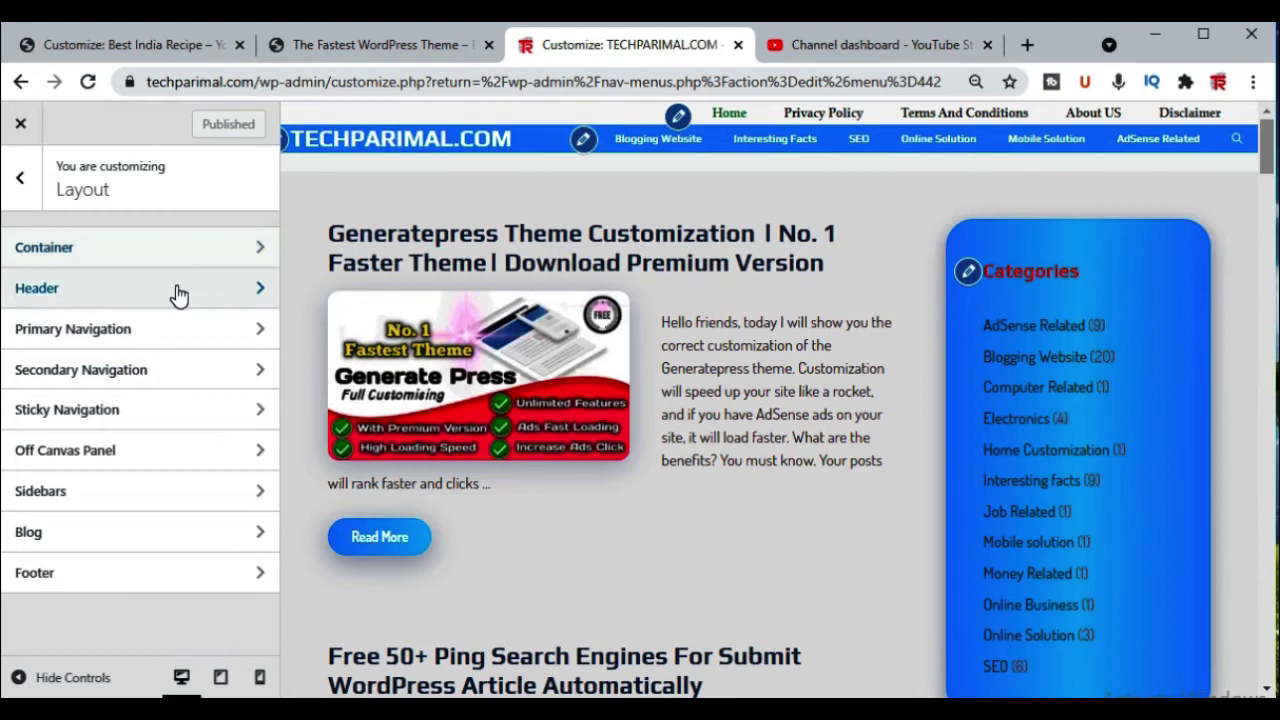
pyautogui.click(178, 292)
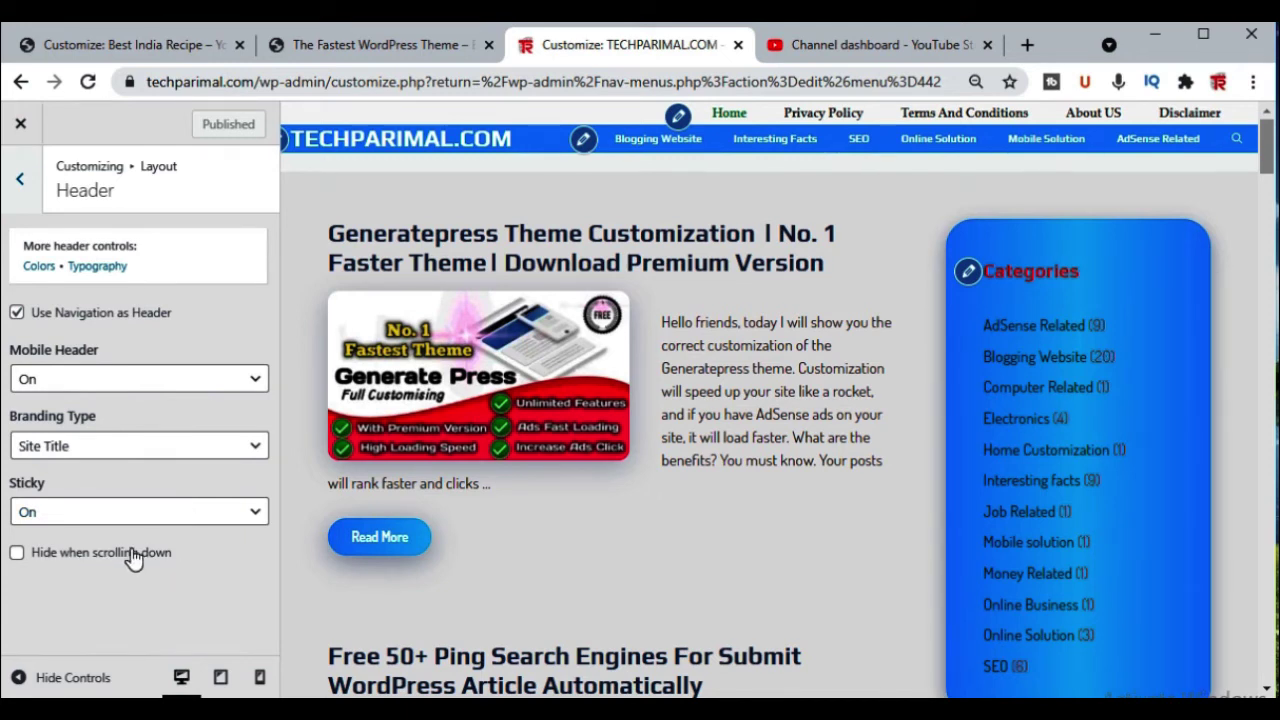
pyautogui.click(20, 178)
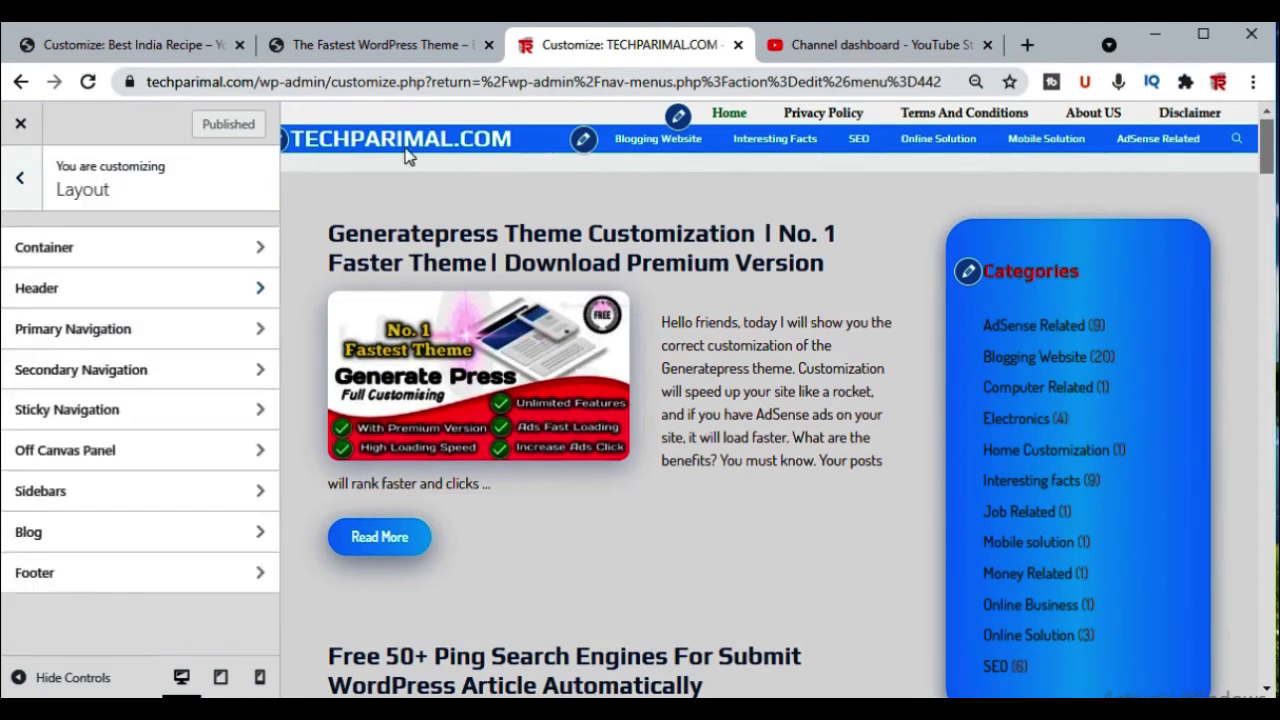
pyautogui.click(134, 333)
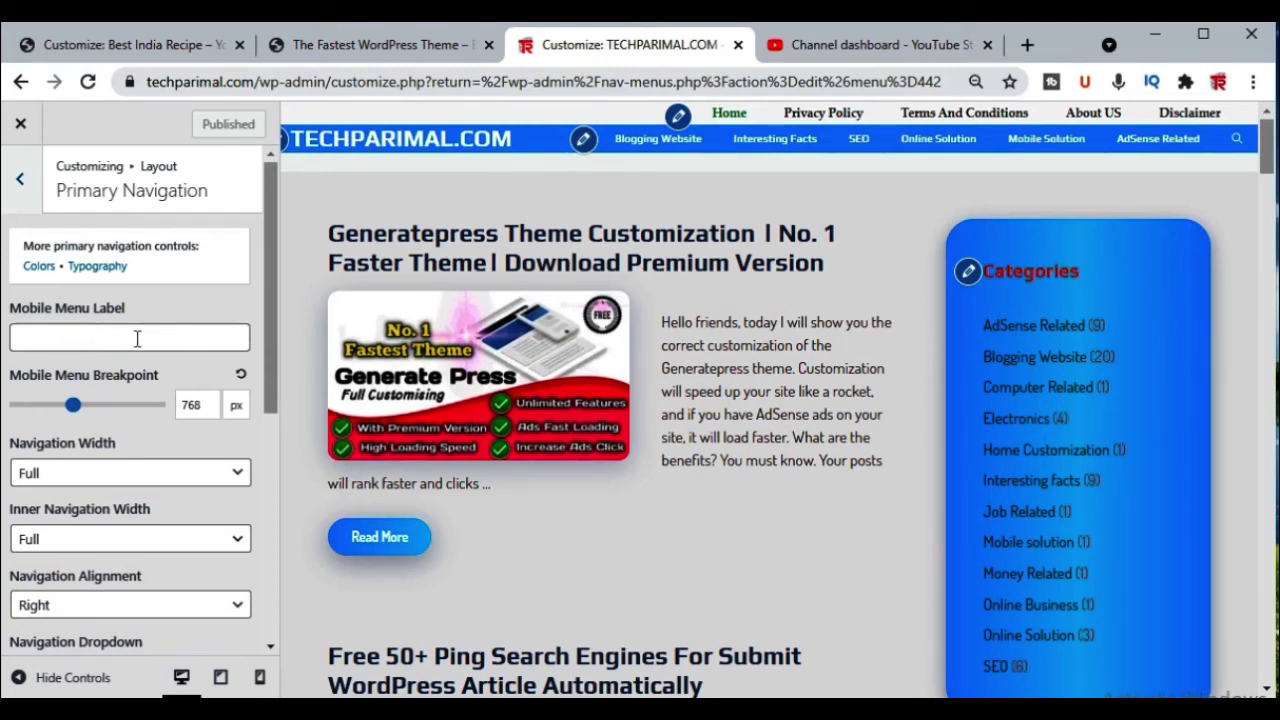
# - Examine the reference site's Primary Navigation layout settings, including the menu item width and height for desktop and mobile
pyautogui.scroll(-1, 137, 339)
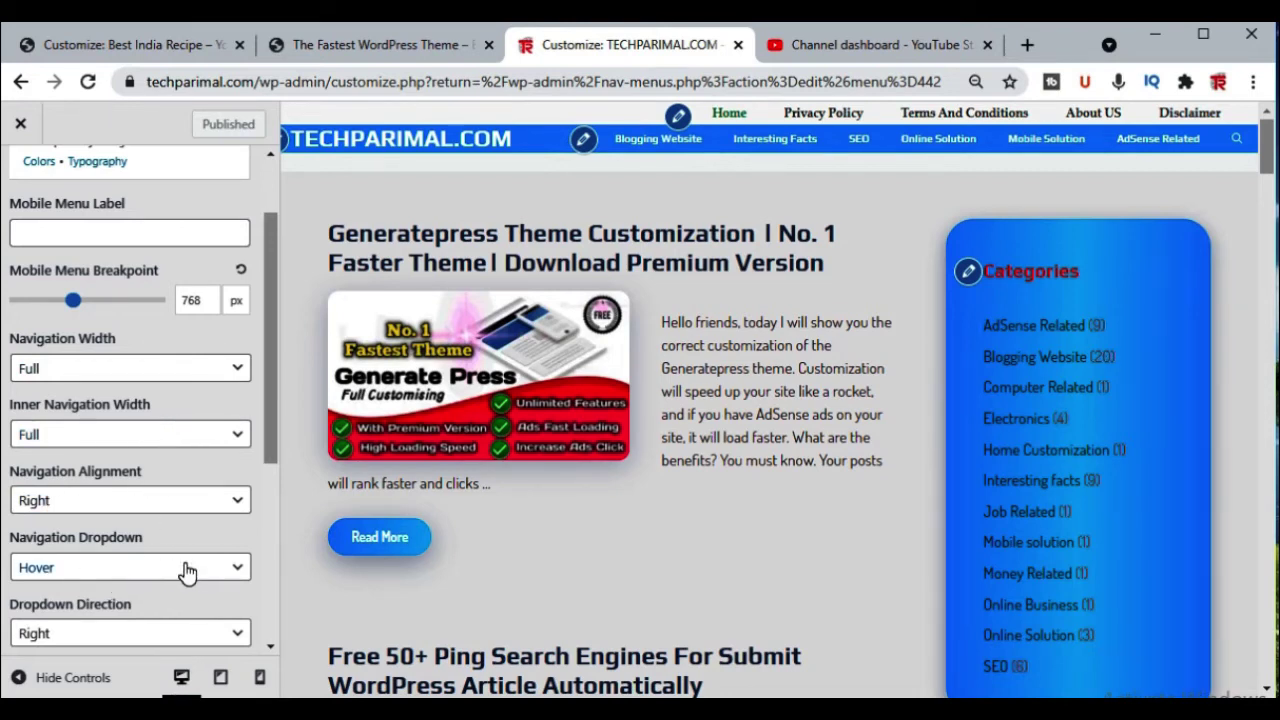
pyautogui.scroll(-1, 180, 566)
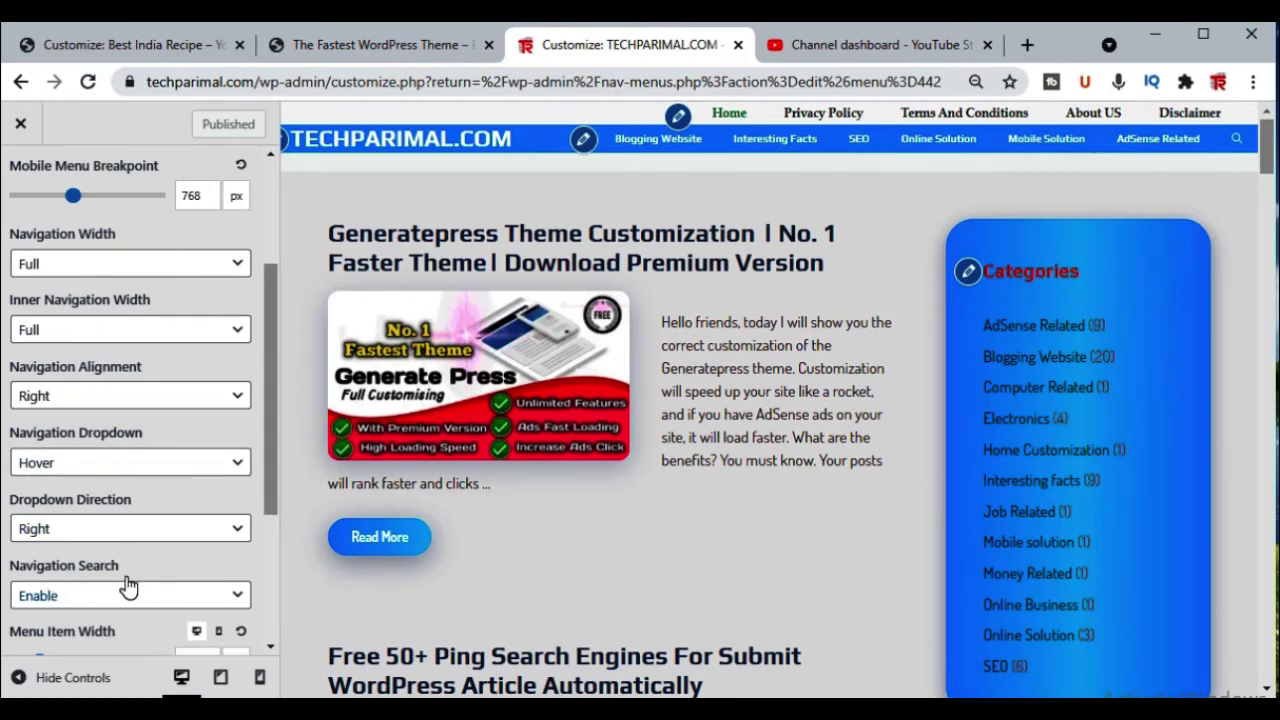
pyautogui.scroll(-1, 210, 575)
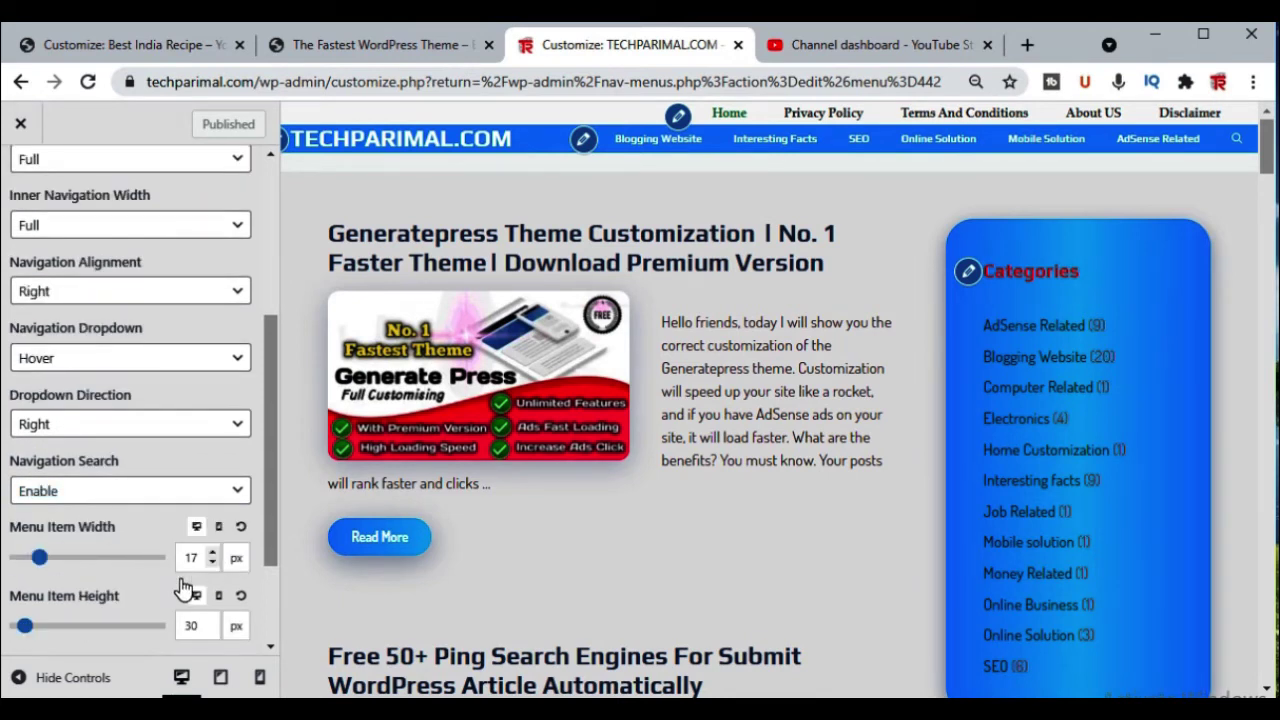
pyautogui.scroll(-1, 137, 595)
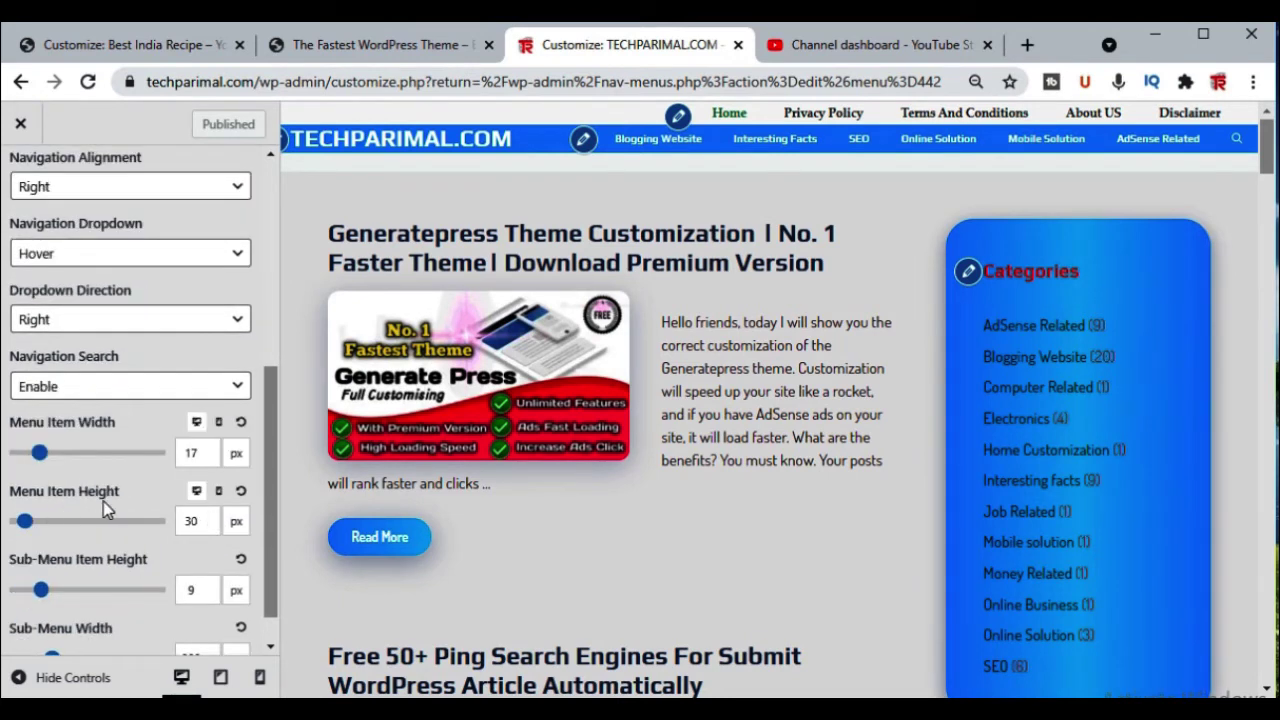
pyautogui.scroll(-1, 160, 560)
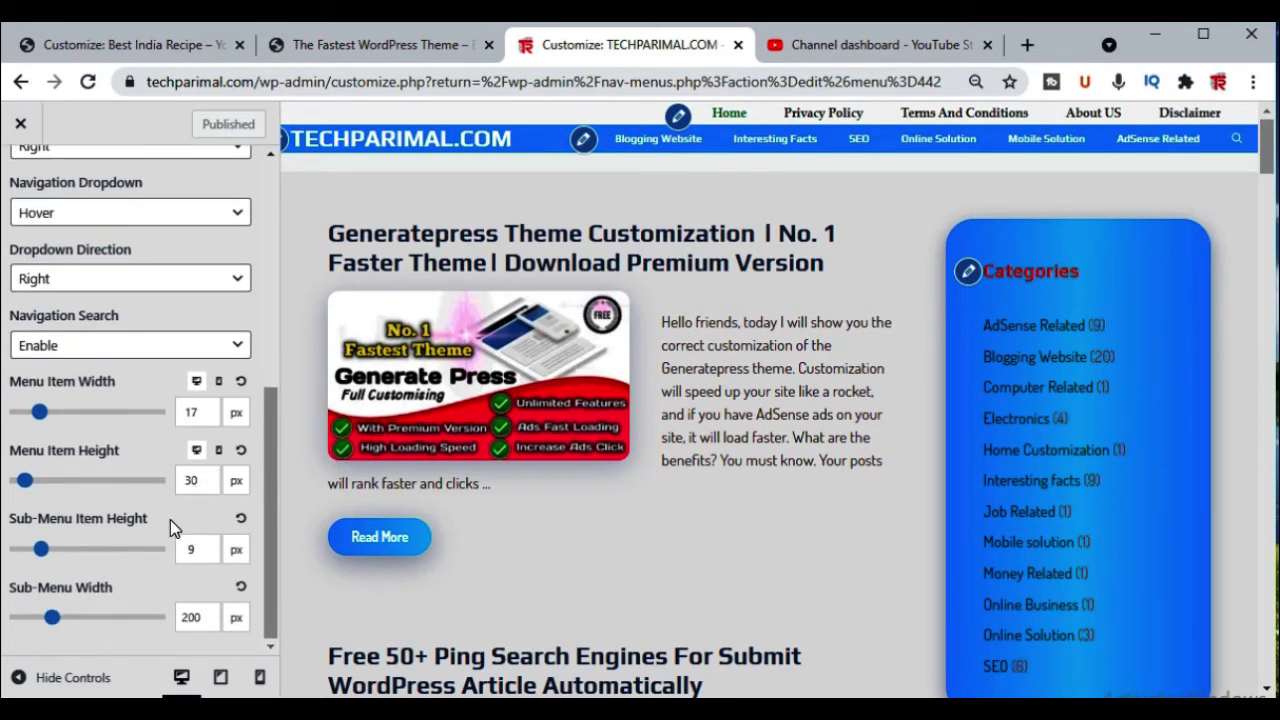
pyautogui.scroll(1, 170, 525)
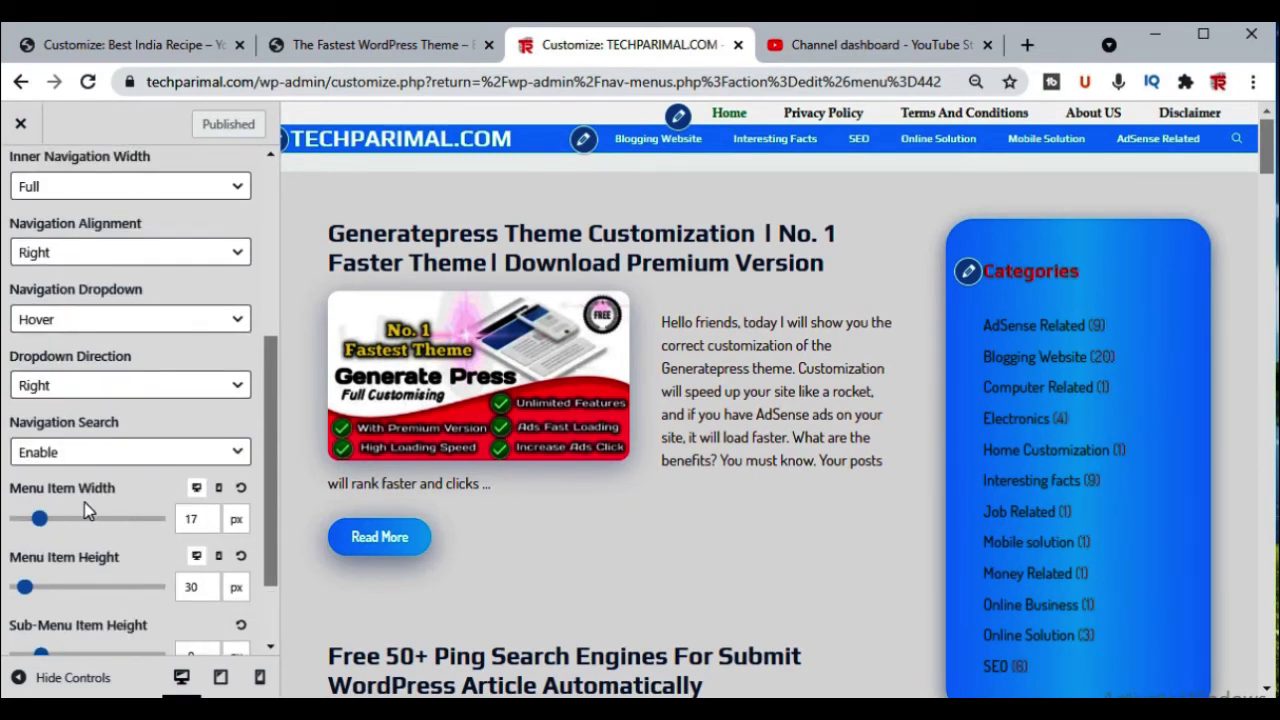
pyautogui.click(219, 489)
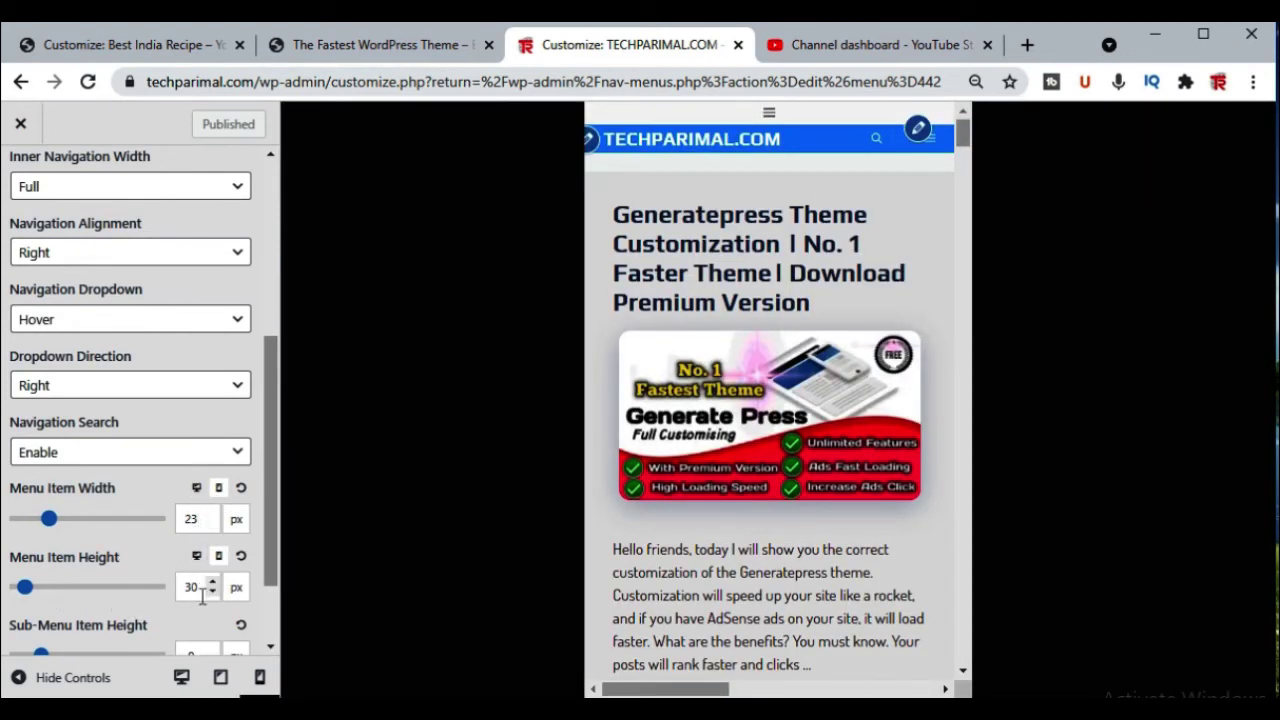
pyautogui.scroll(4, 234, 163)
pyautogui.scroll(-5, 125, 370)
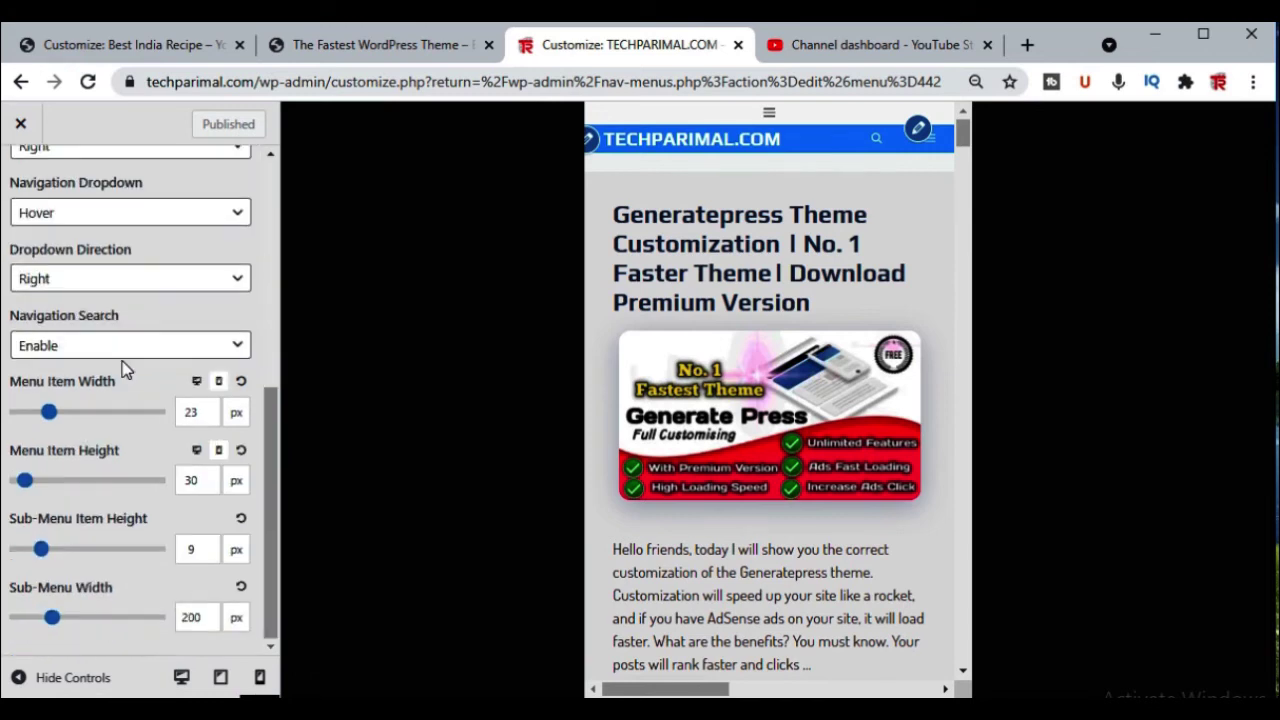
pyautogui.press('Escape')
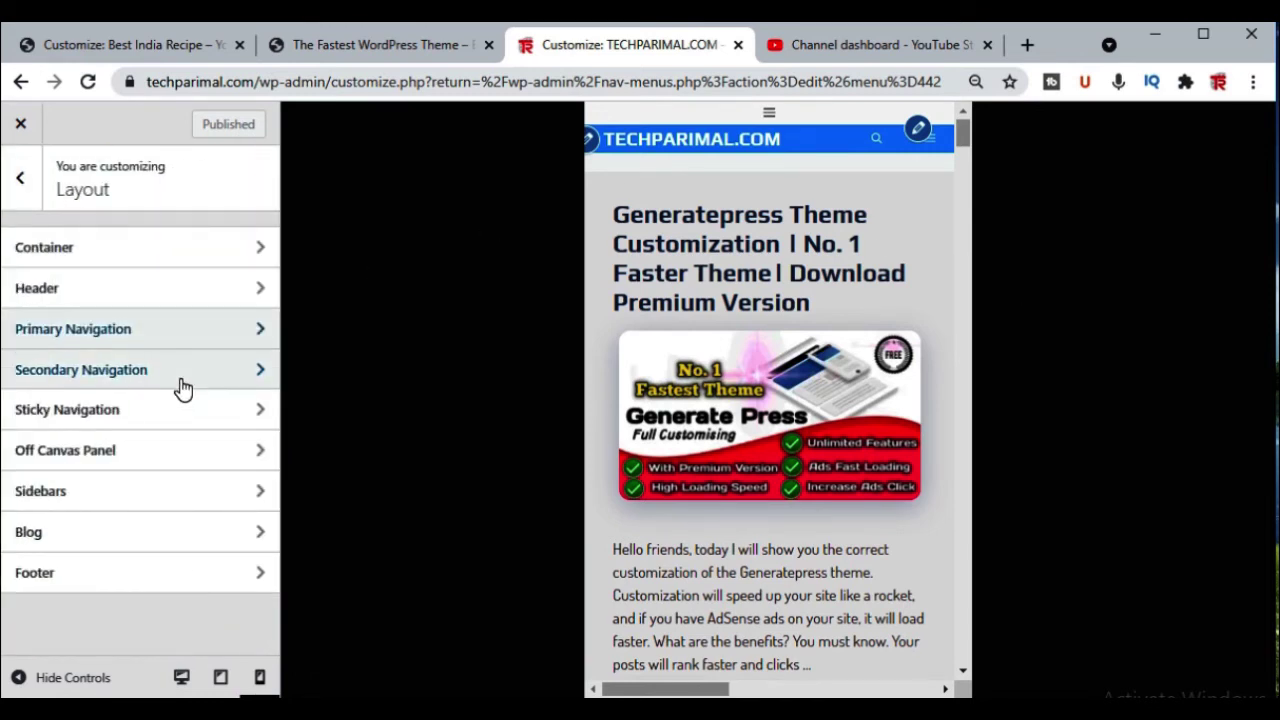
# - Review the reference site's Secondary Navigation and Sticky Navigation layout settings
pyautogui.click(183, 387)
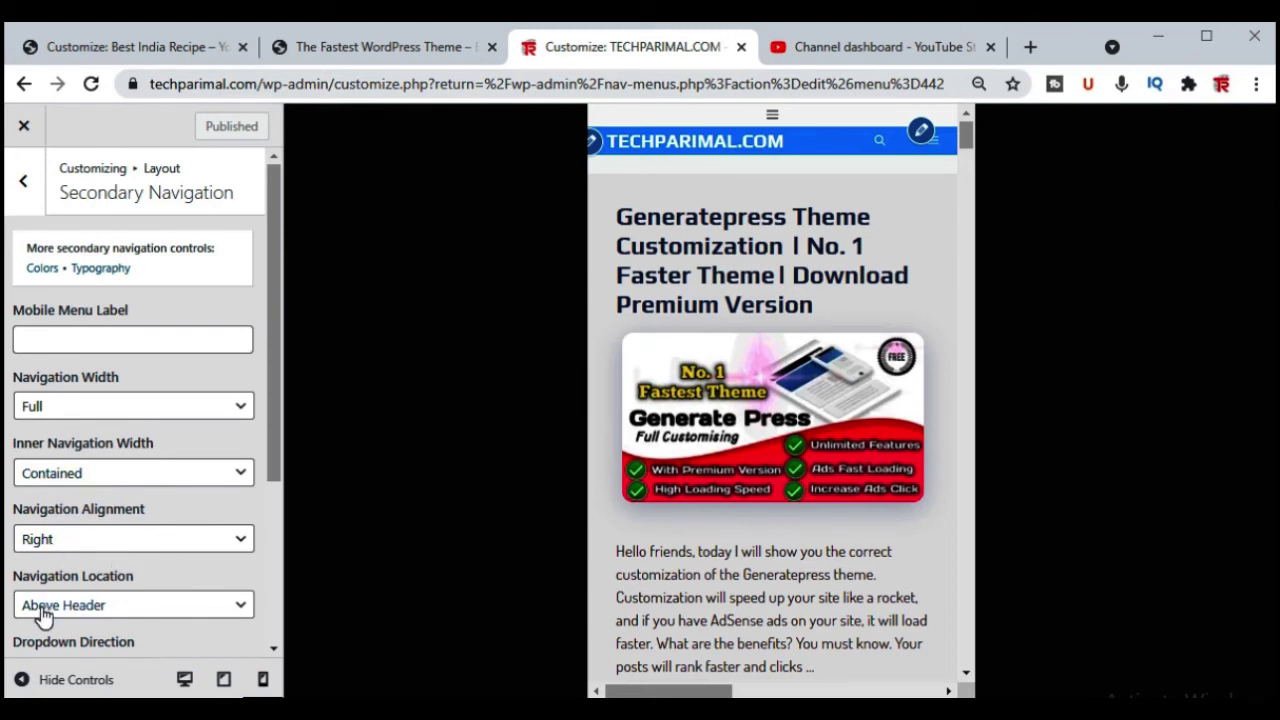
pyautogui.scroll(-2, 193, 580)
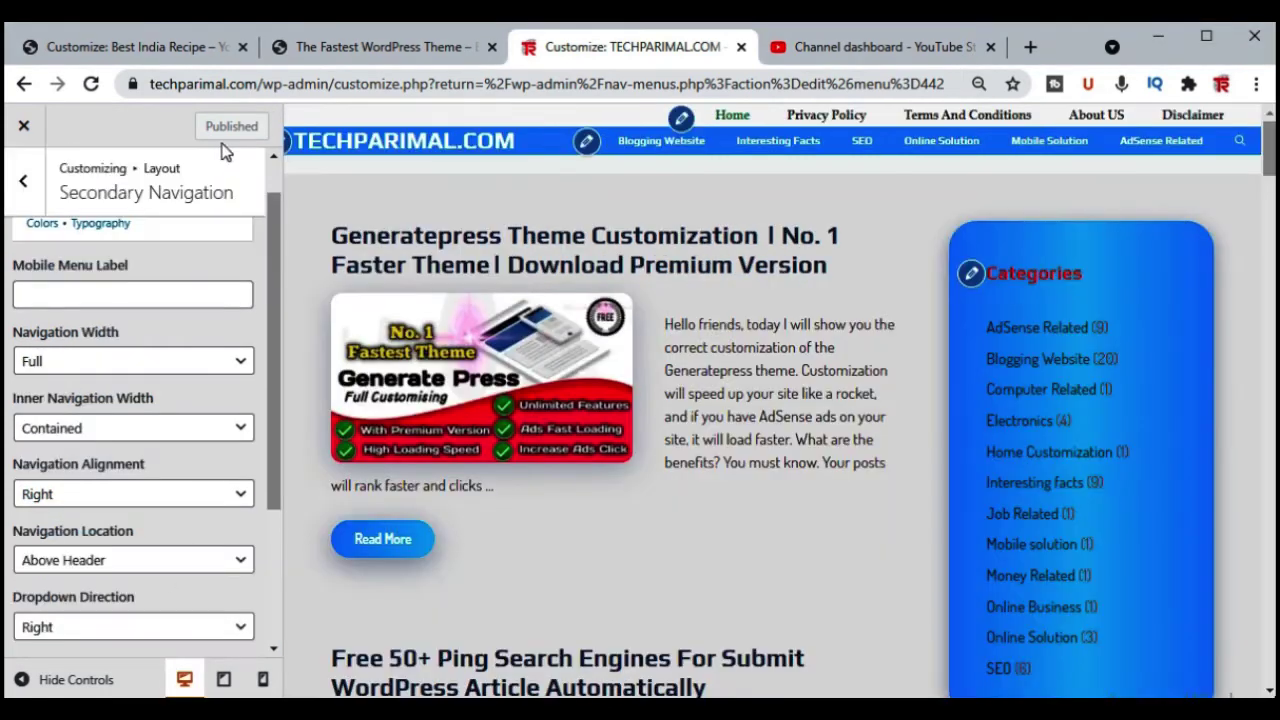
pyautogui.scroll(1, 118, 460)
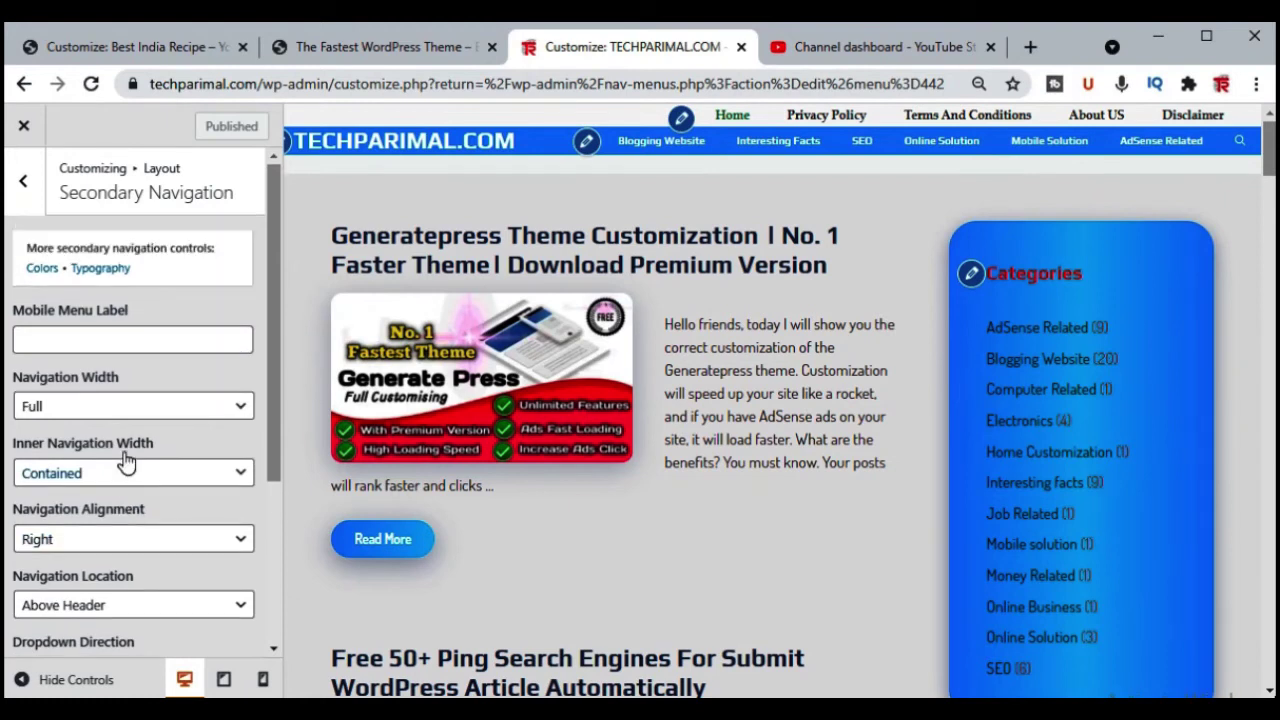
pyautogui.click(23, 181)
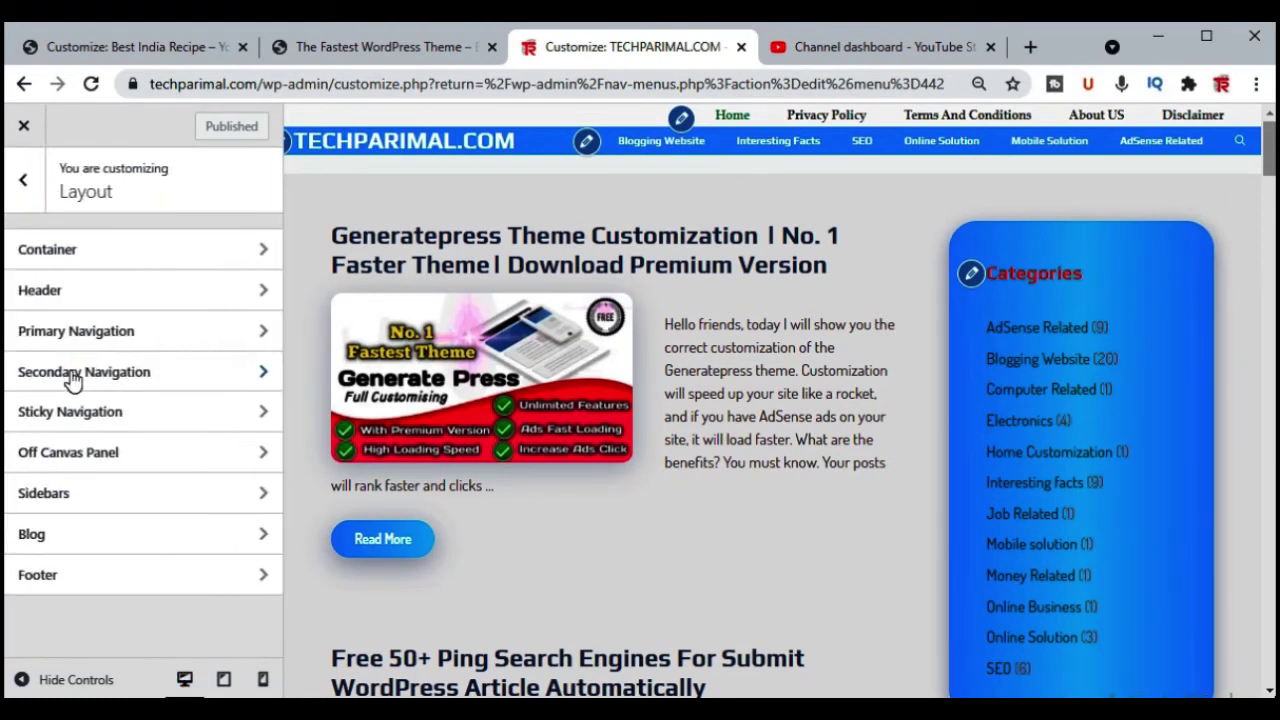
pyautogui.click(135, 418)
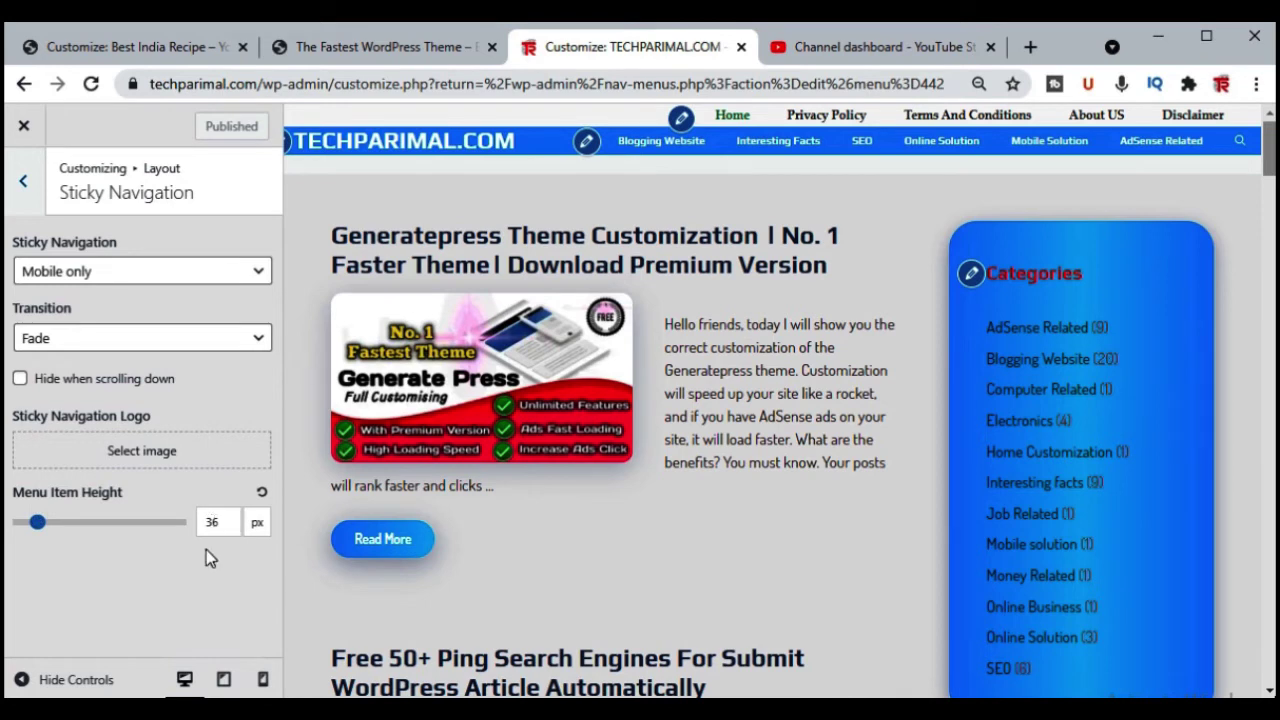
pyautogui.click(24, 182)
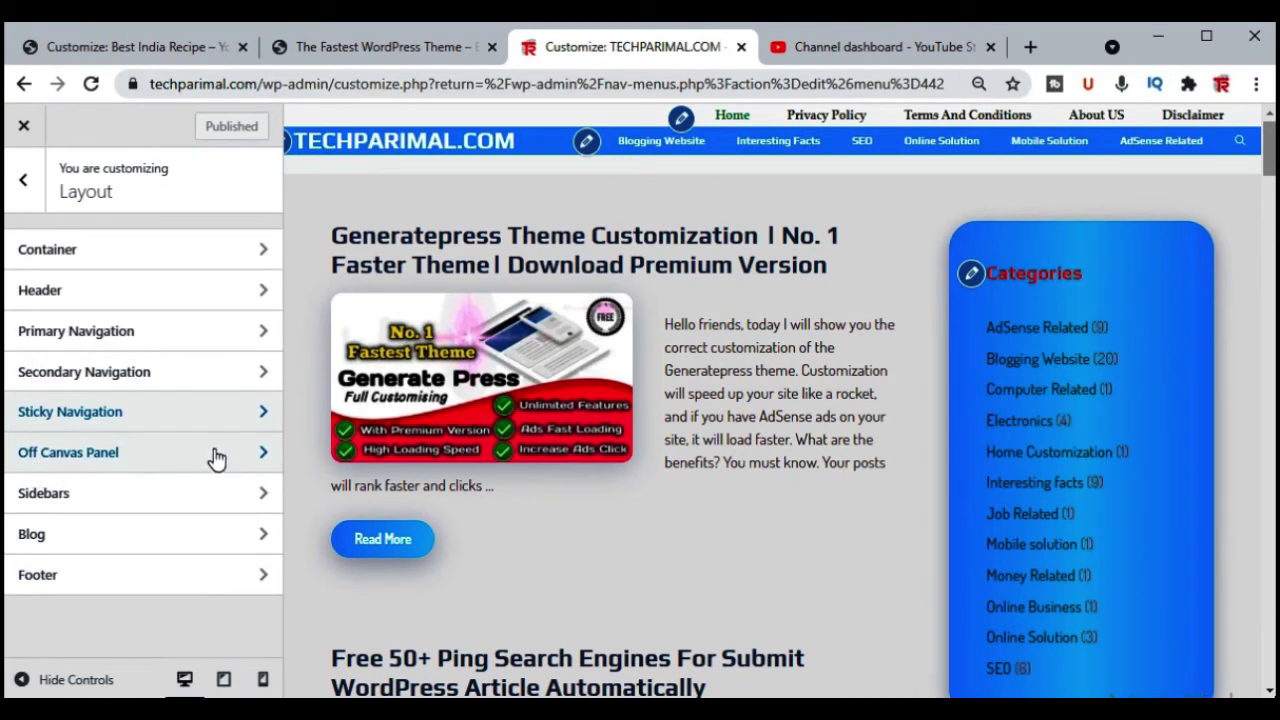
# - Review the reference site's Sidebars layout settings, including the sidebar layouts, widget padding and sidebar widths
pyautogui.click(165, 495)
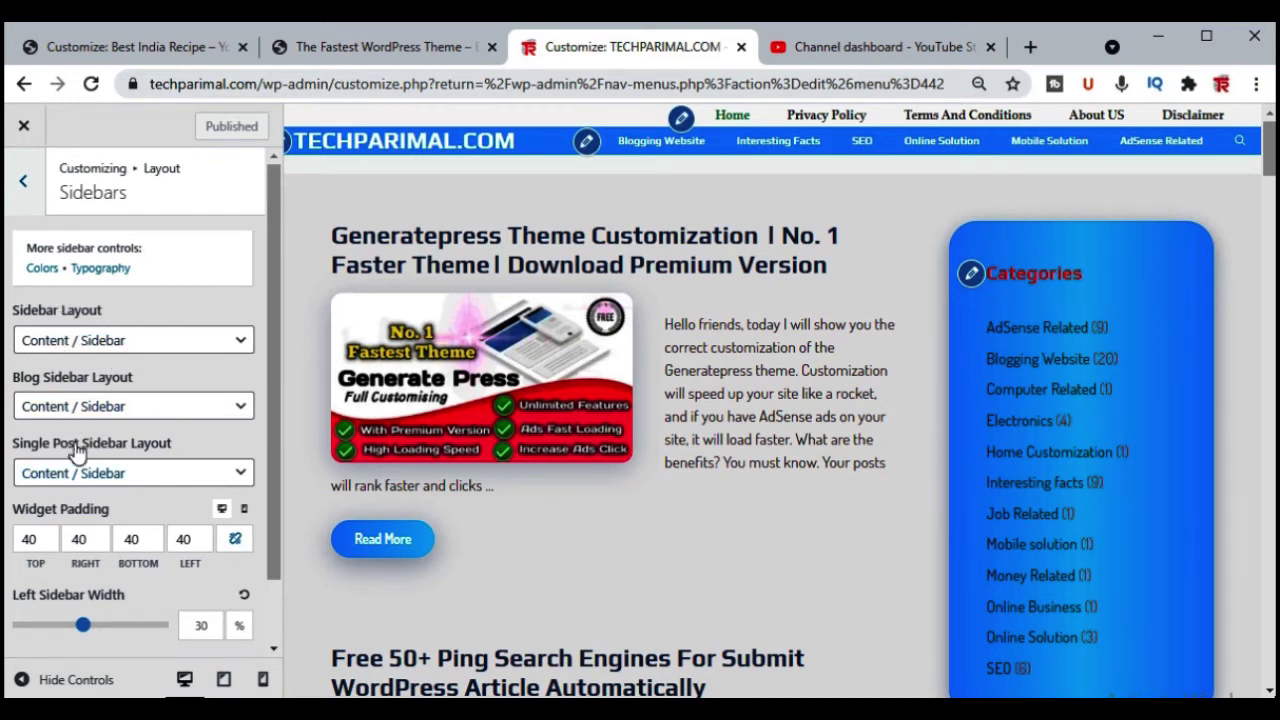
pyautogui.scroll(-1, 118, 470)
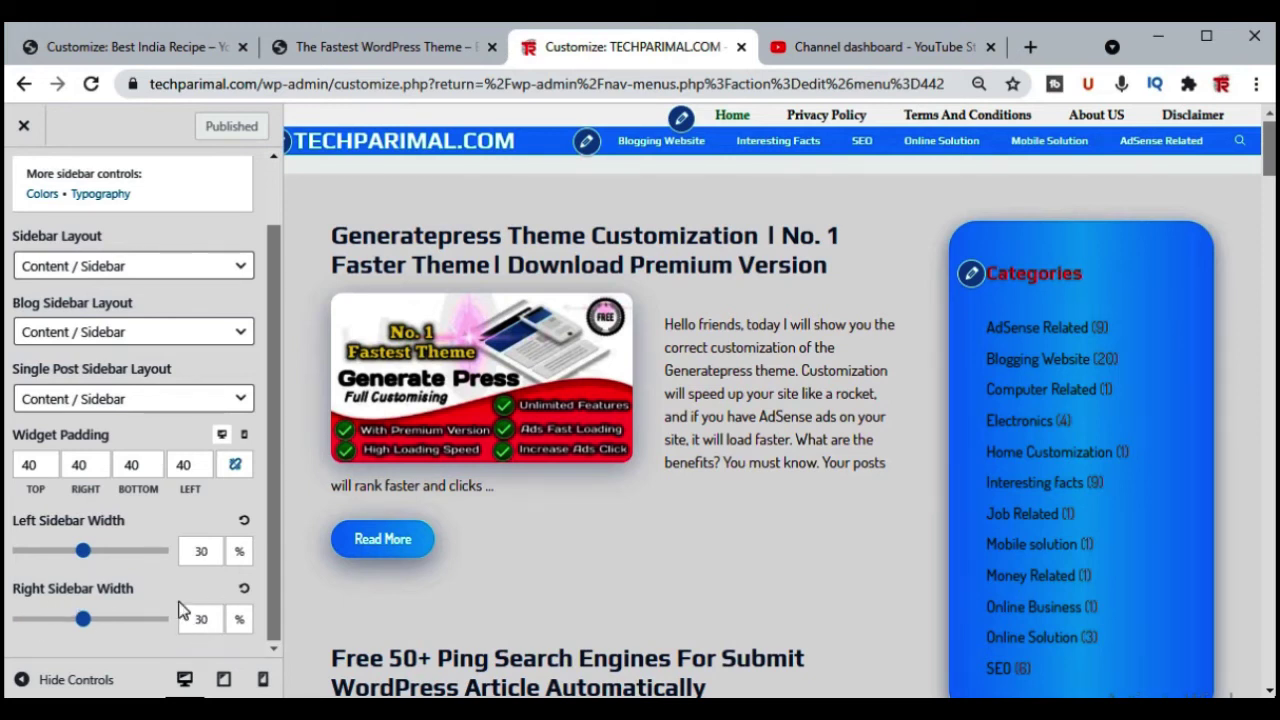
pyautogui.scroll(2, 155, 588)
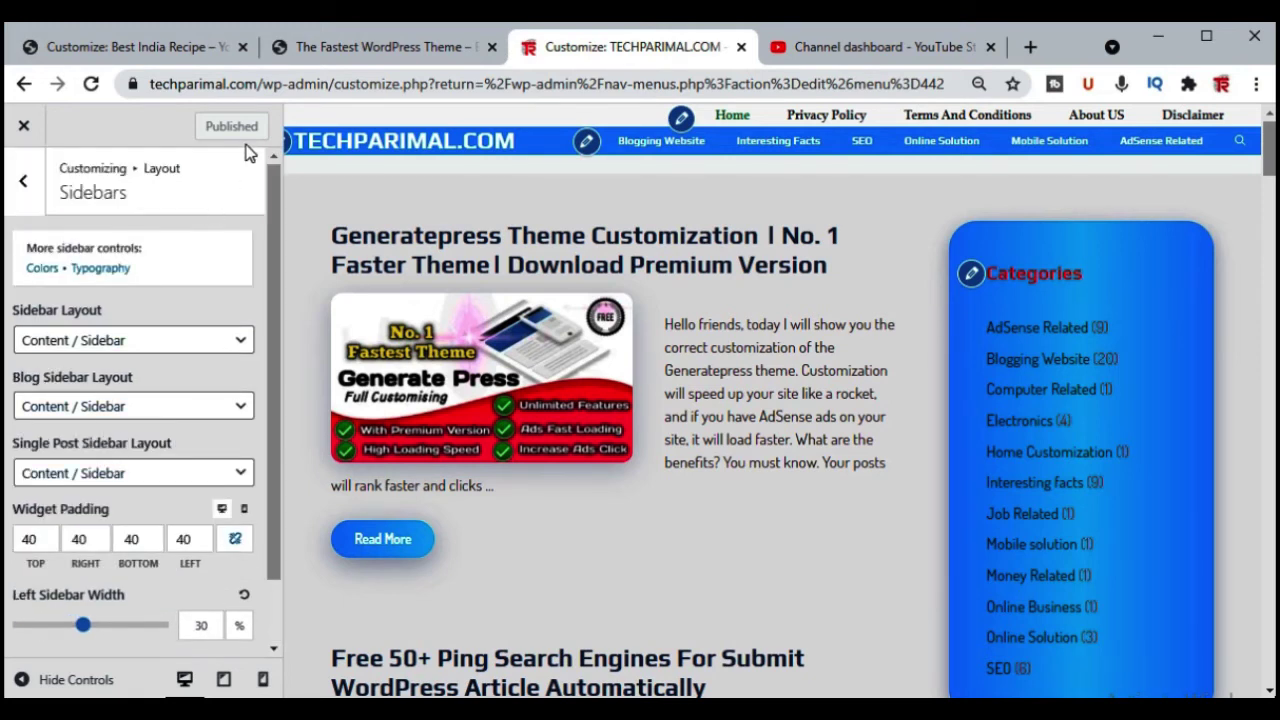
pyautogui.click(25, 185)
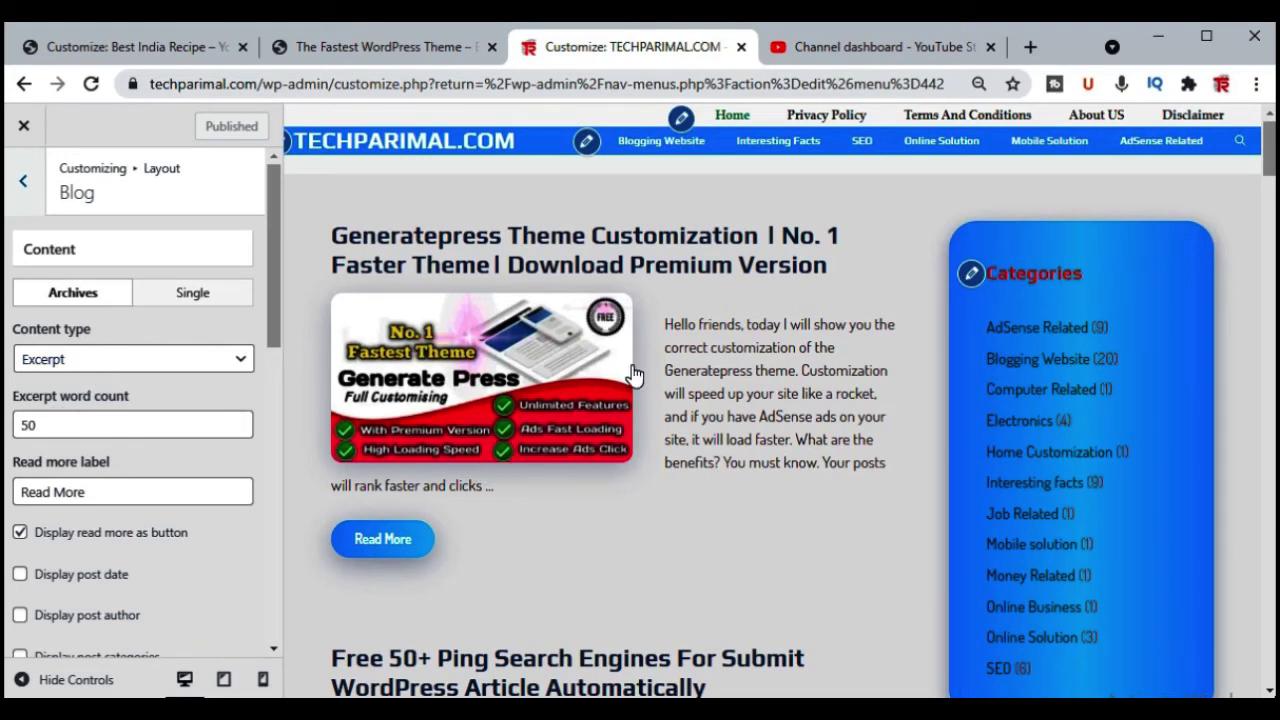
# - Examine the reference site's Blog layout settings for archives, covering excerpt content, read more button, post meta and featured images
pyautogui.scroll(-3, 677, 323)
pyautogui.scroll(3, 663, 531)
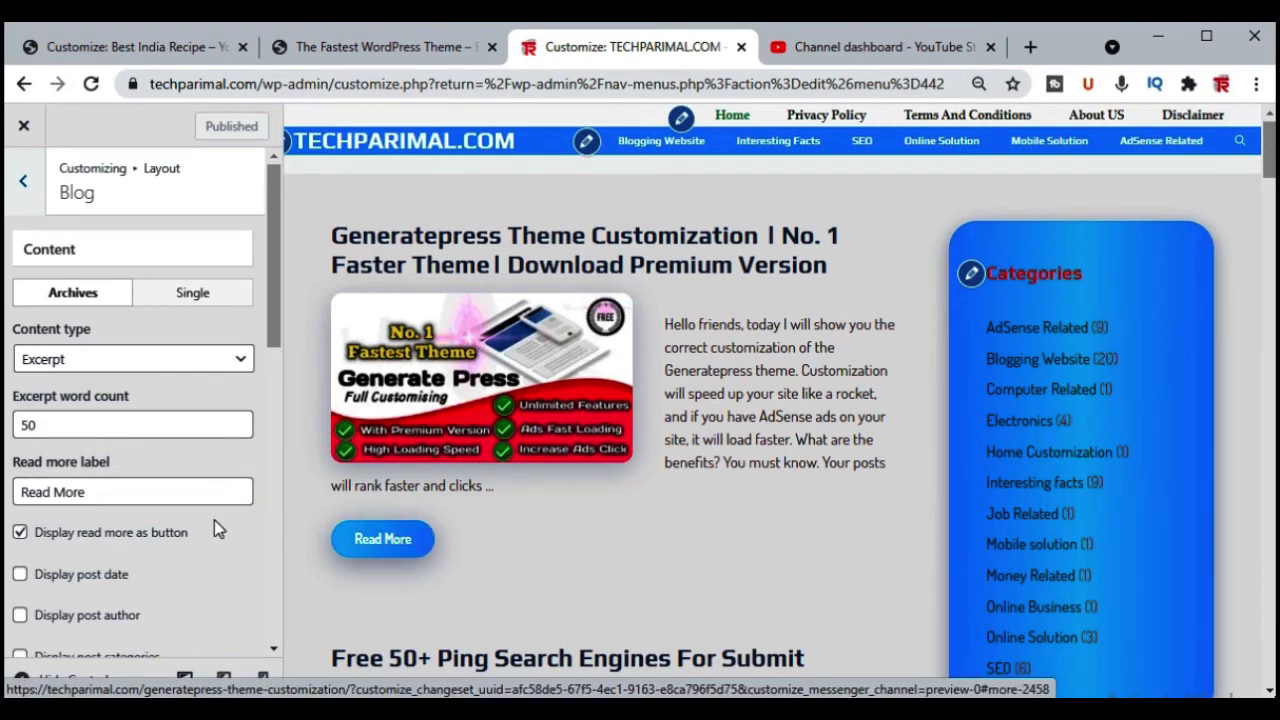
pyautogui.scroll(-1, 161, 489)
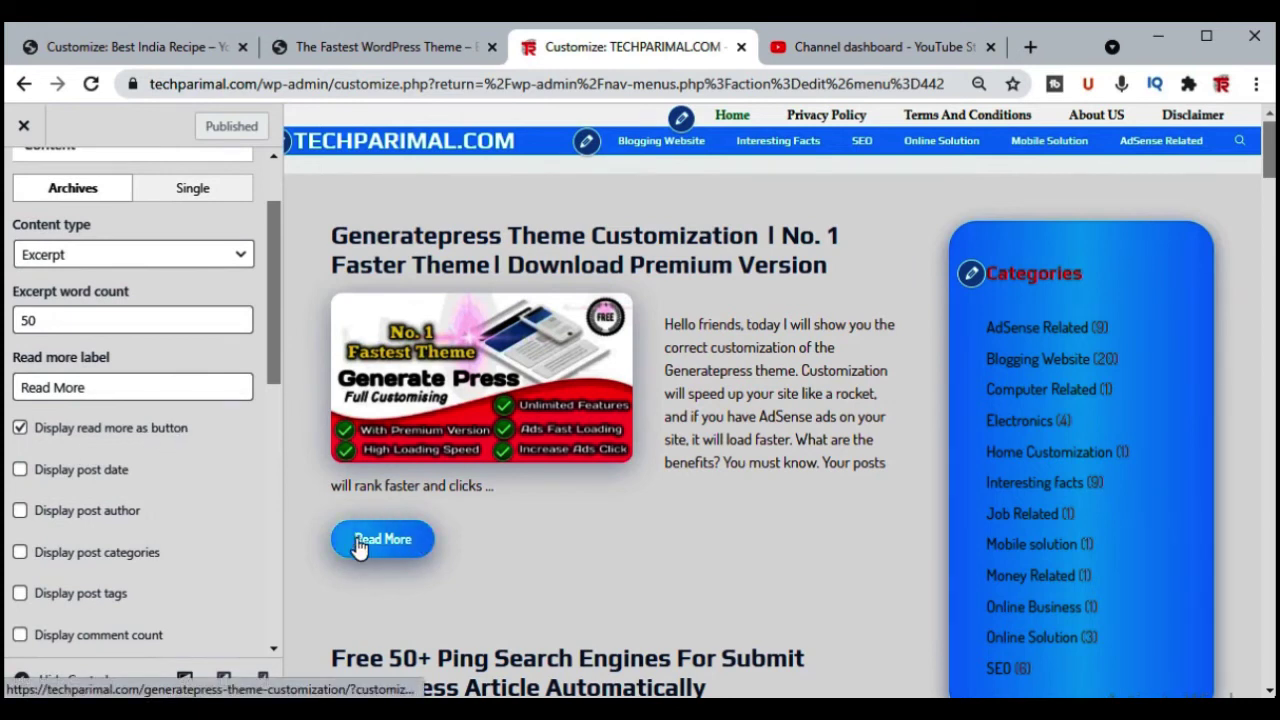
pyautogui.scroll(-1, 172, 448)
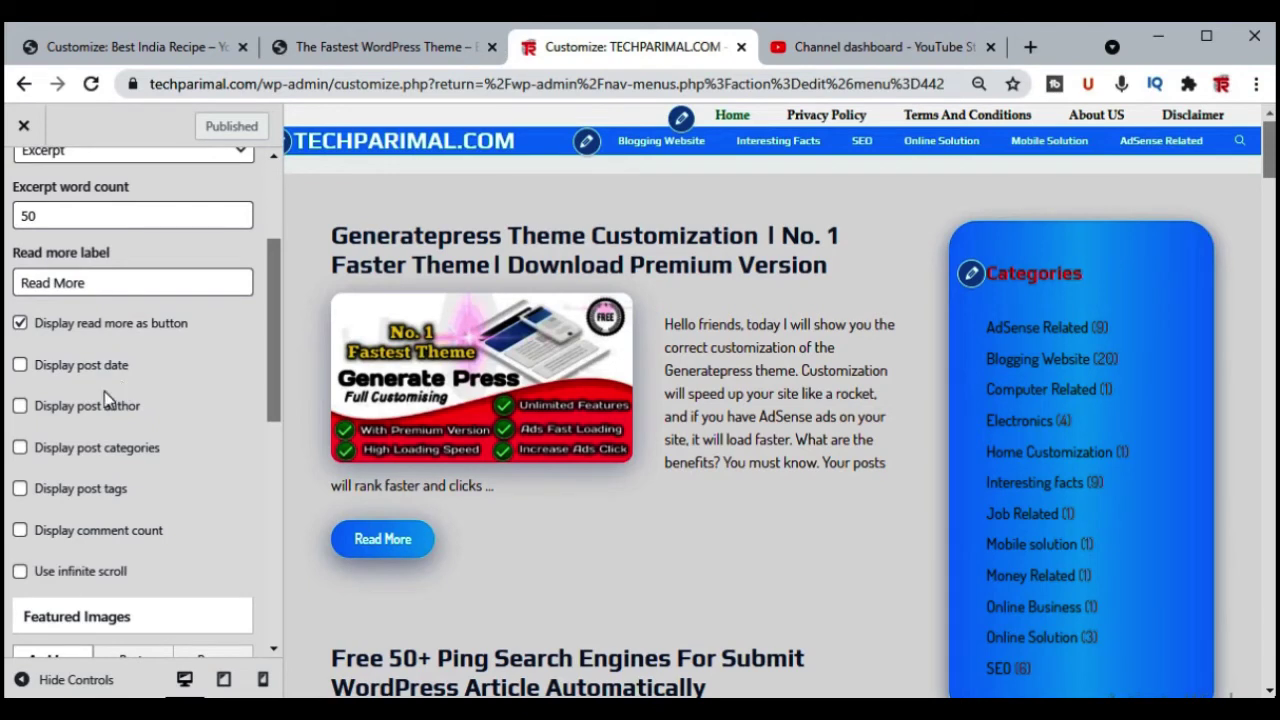
pyautogui.scroll(-2, 140, 443)
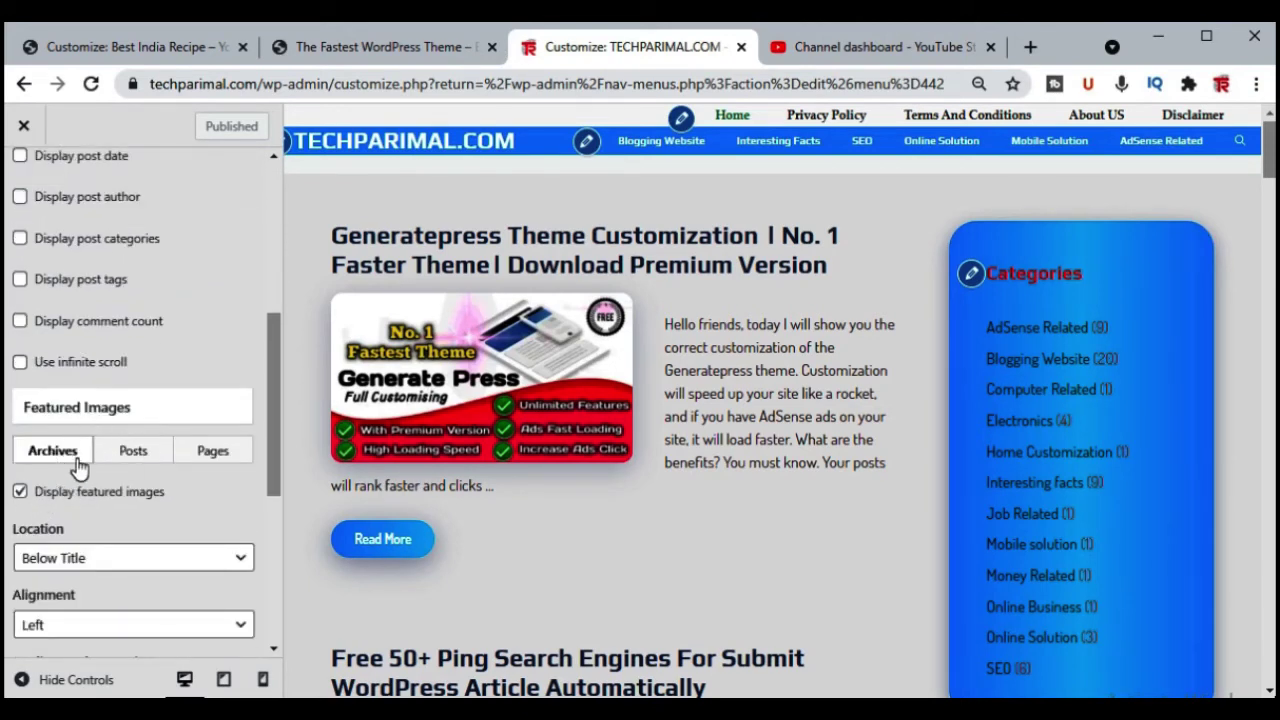
pyautogui.scroll(-1, 72, 462)
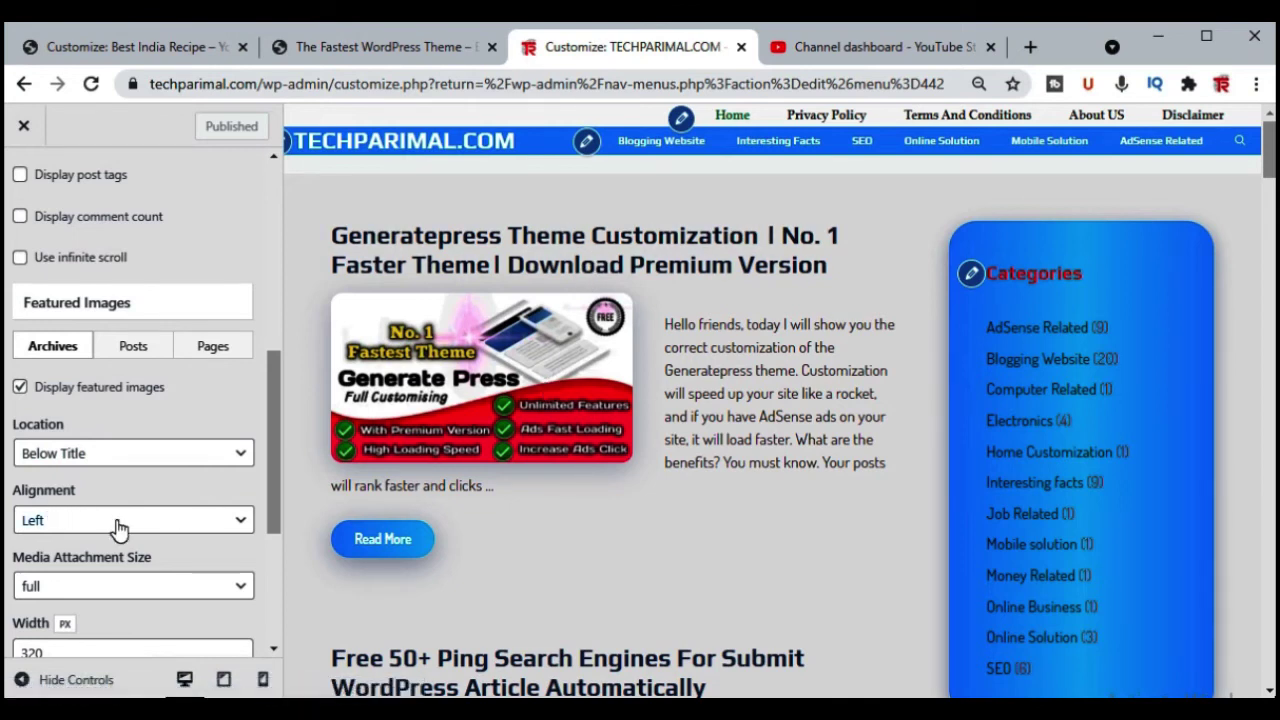
pyautogui.scroll(-2, 122, 556)
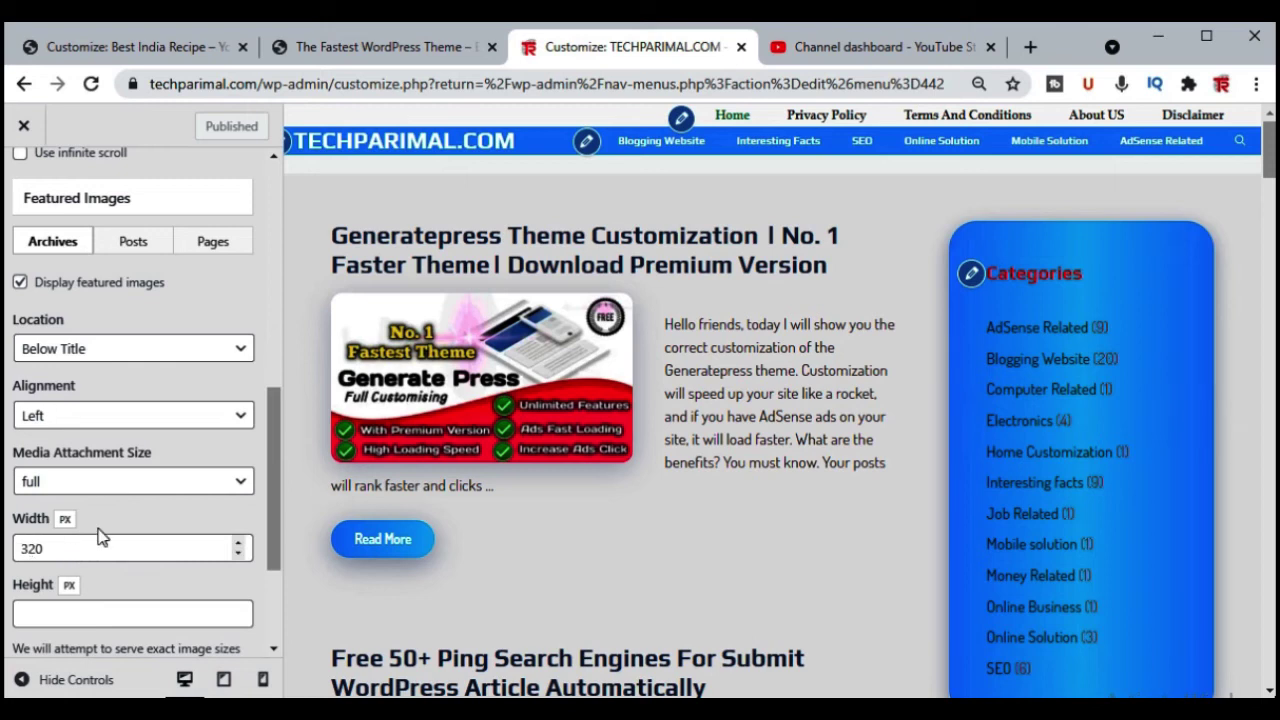
pyautogui.scroll(10, 155, 540)
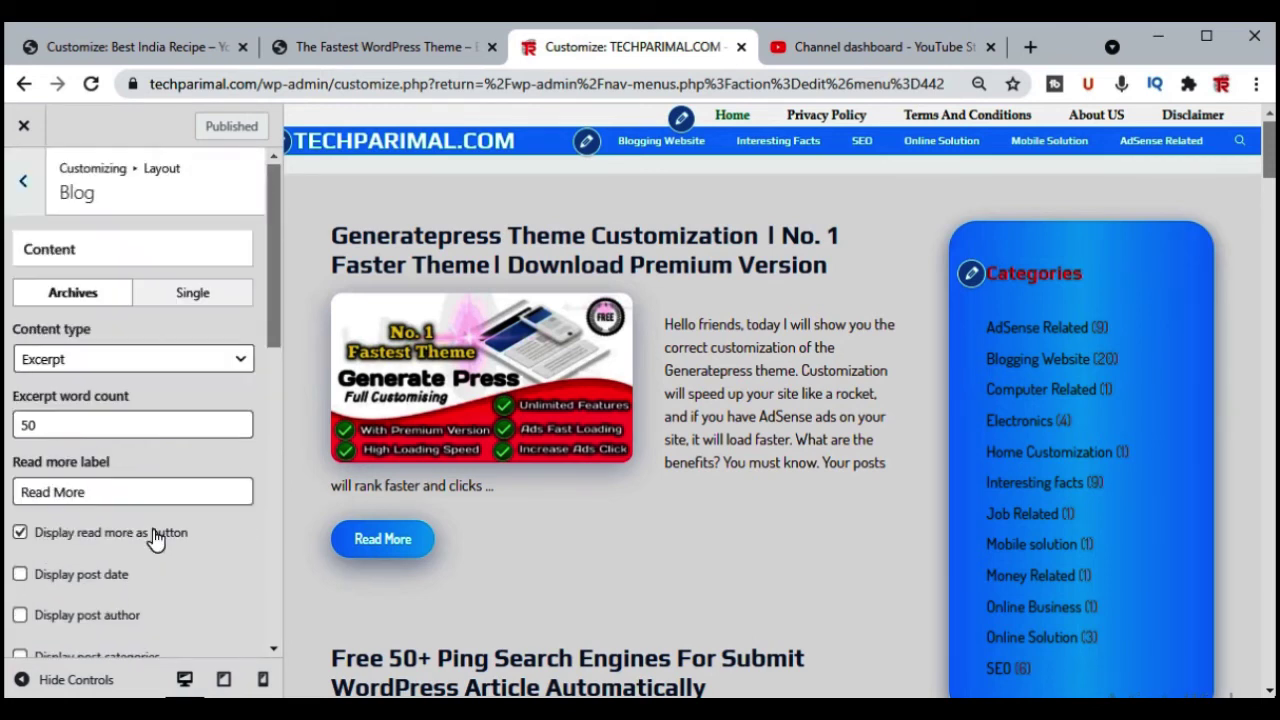
# - Review the reference site's Blog layout settings for single post content and for featured images in posts
pyautogui.click(195, 311)
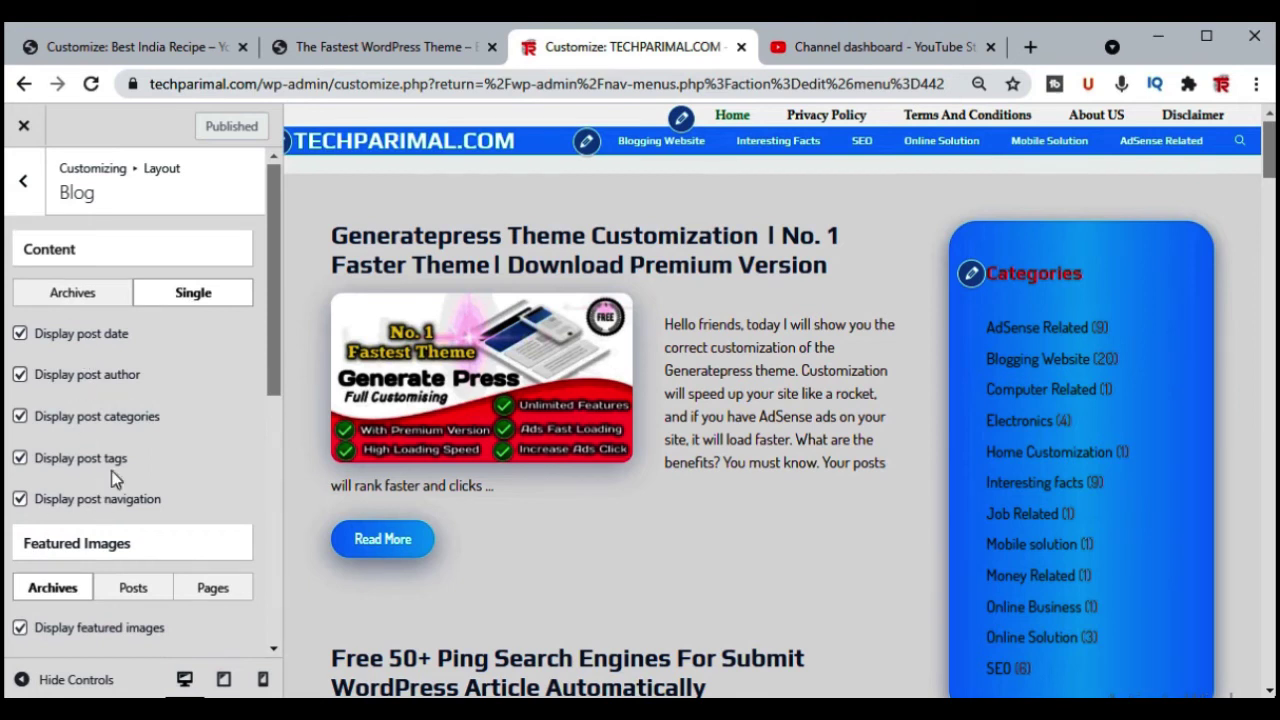
pyautogui.scroll(-2, 128, 422)
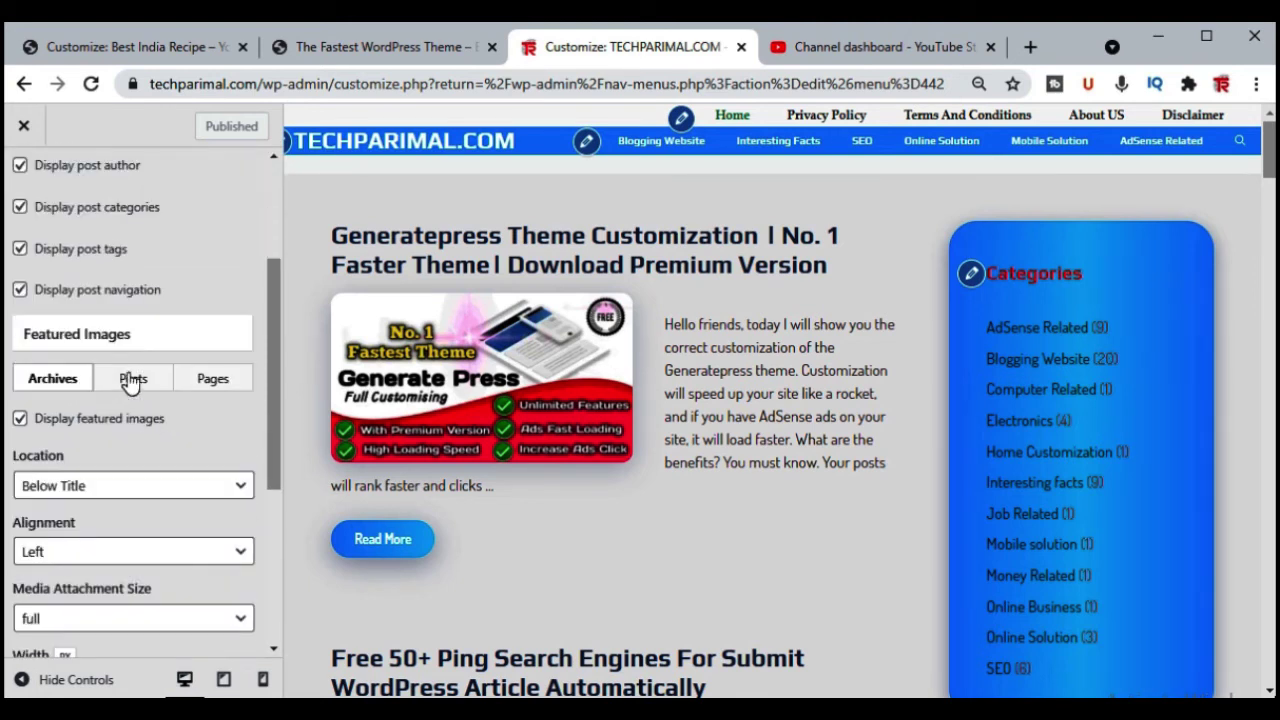
pyautogui.click(133, 380)
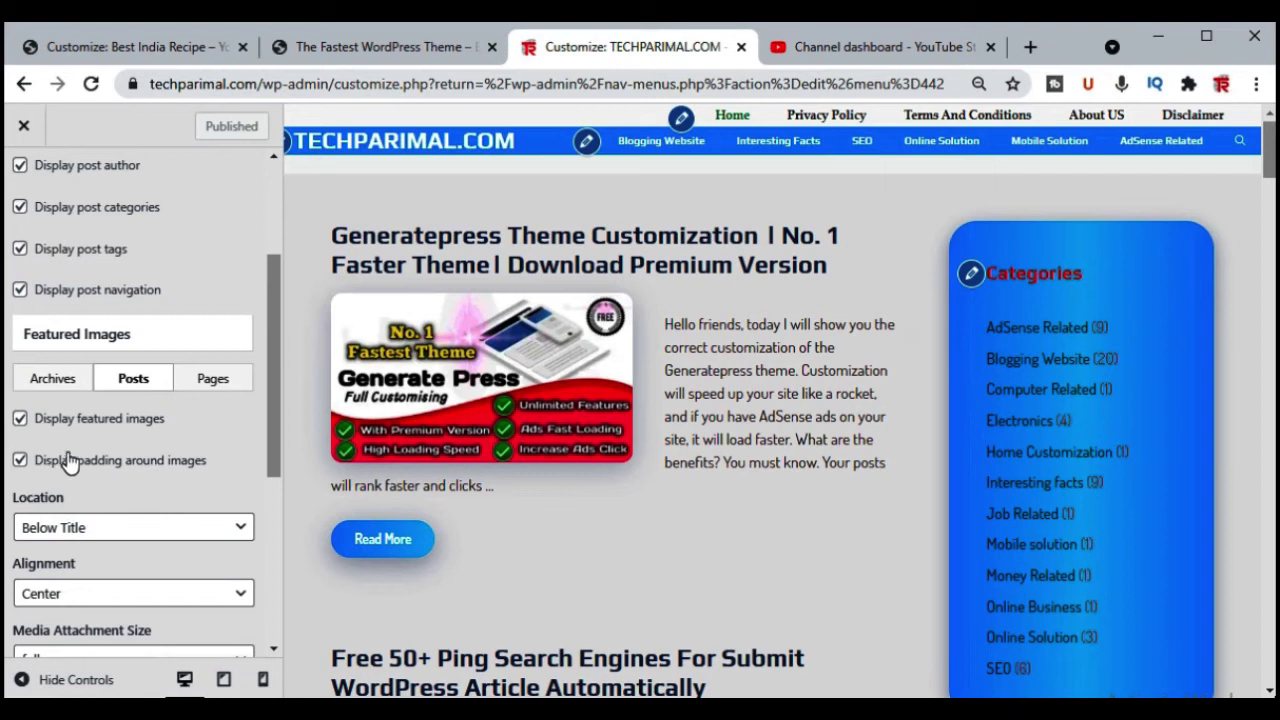
pyautogui.scroll(-1, 134, 450)
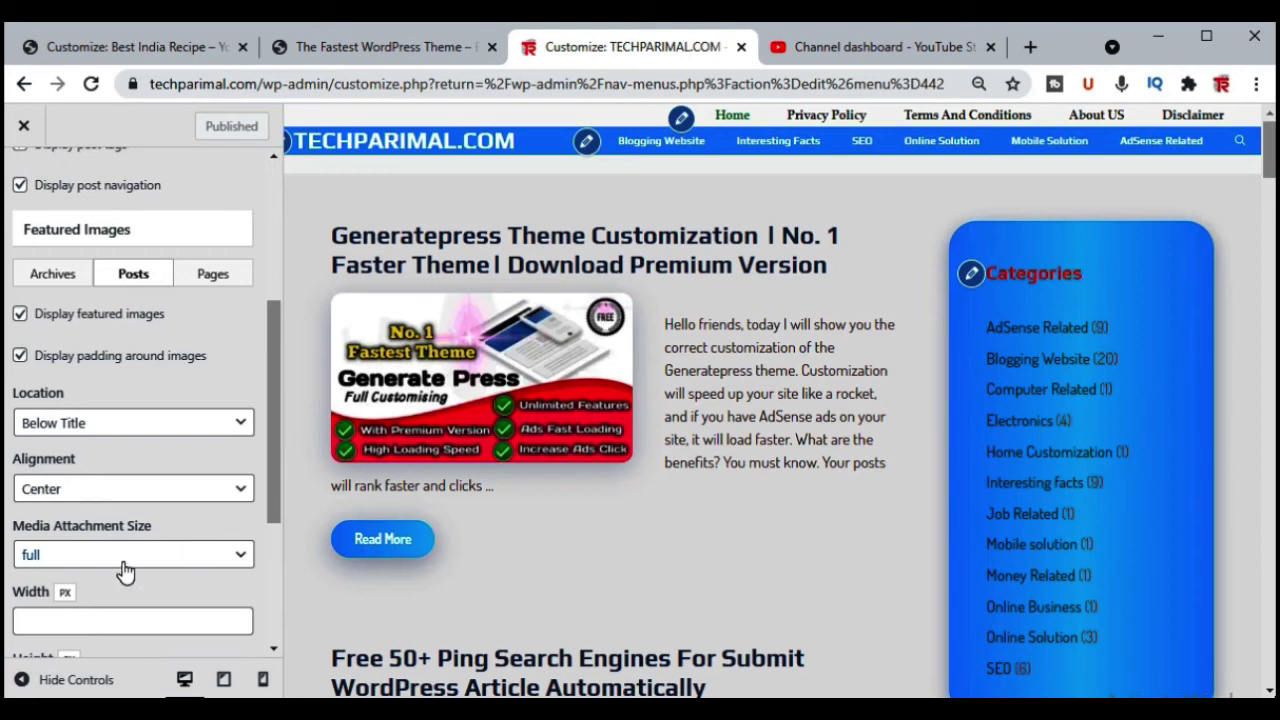
pyautogui.scroll(-1, 125, 515)
pyautogui.scroll(4, 152, 512)
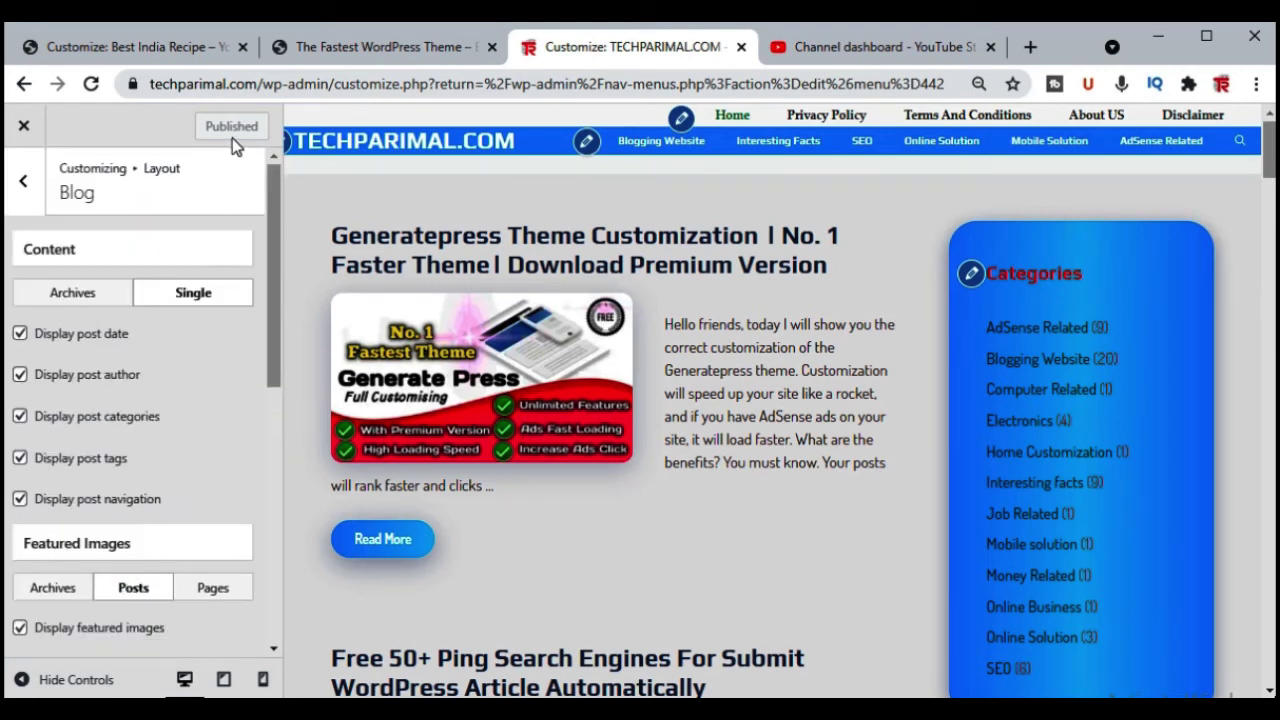
pyautogui.click(25, 185)
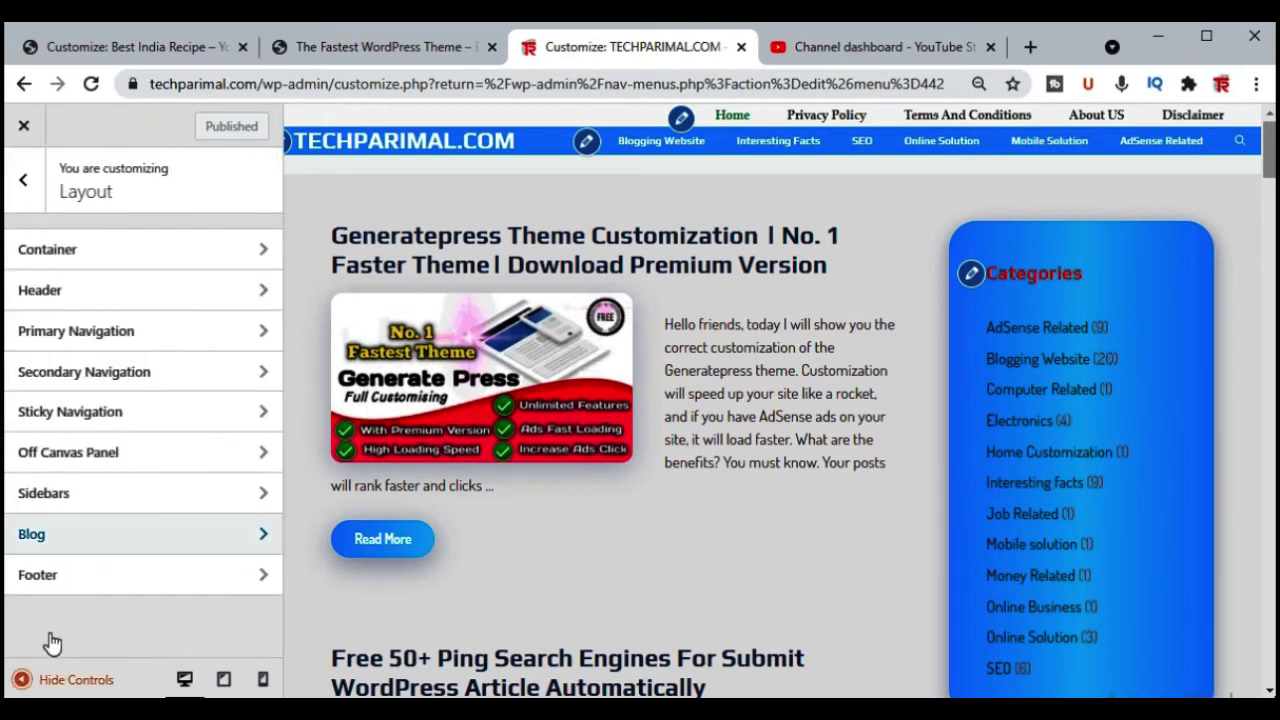
# - Review the reference site's Footer layout settings, covering footer widths, widgets, back to top button, padding and copyright text, and leave the Layout settings
pyautogui.click(106, 576)
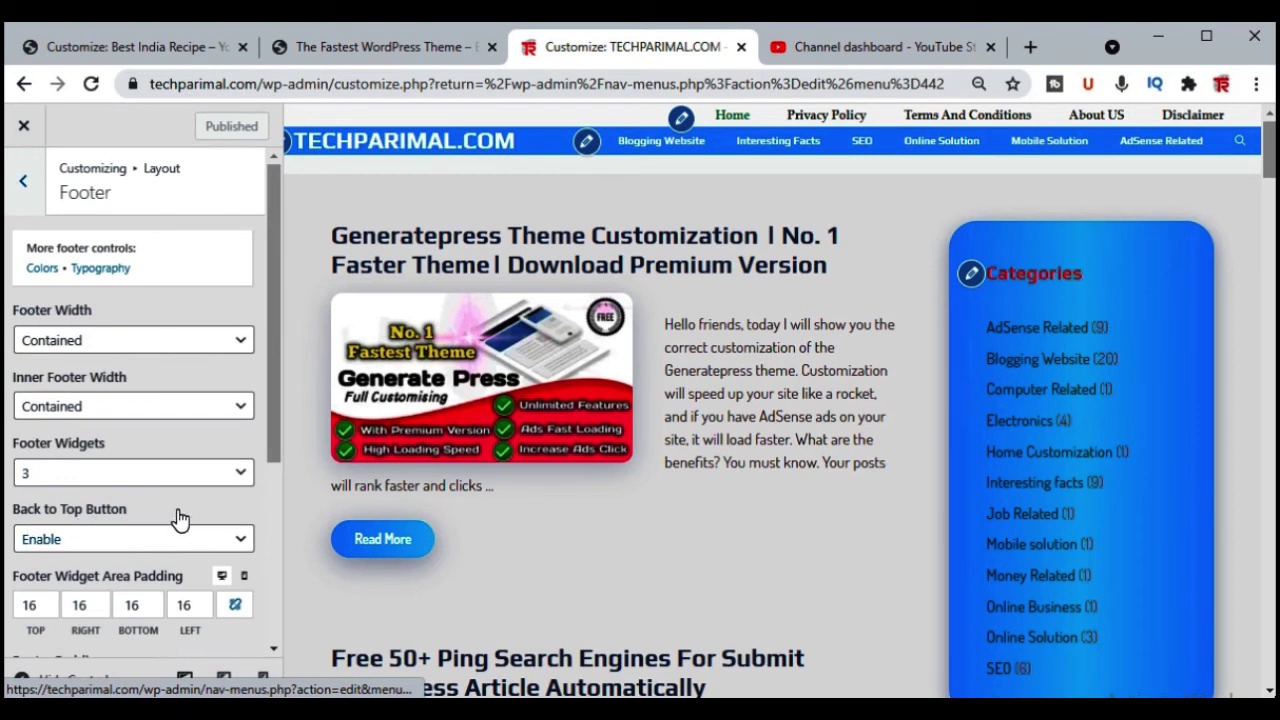
pyautogui.scroll(-8, 1160, 616)
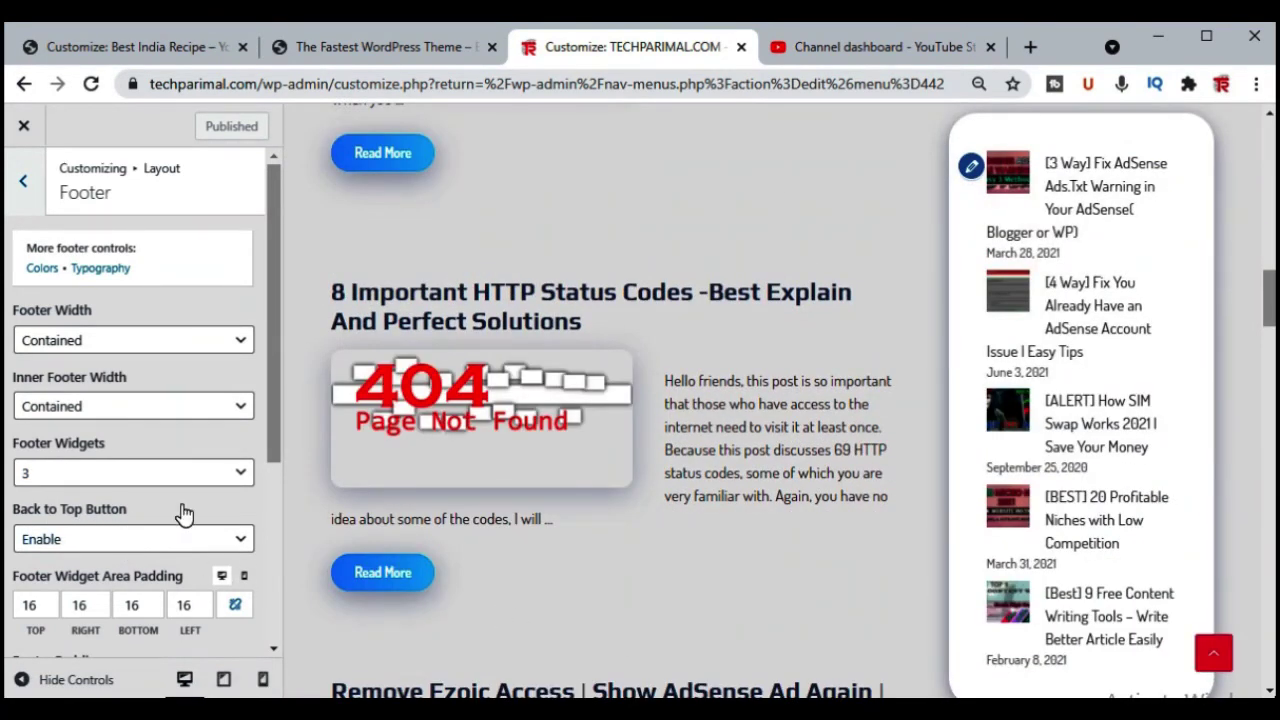
pyautogui.scroll(-1, 120, 535)
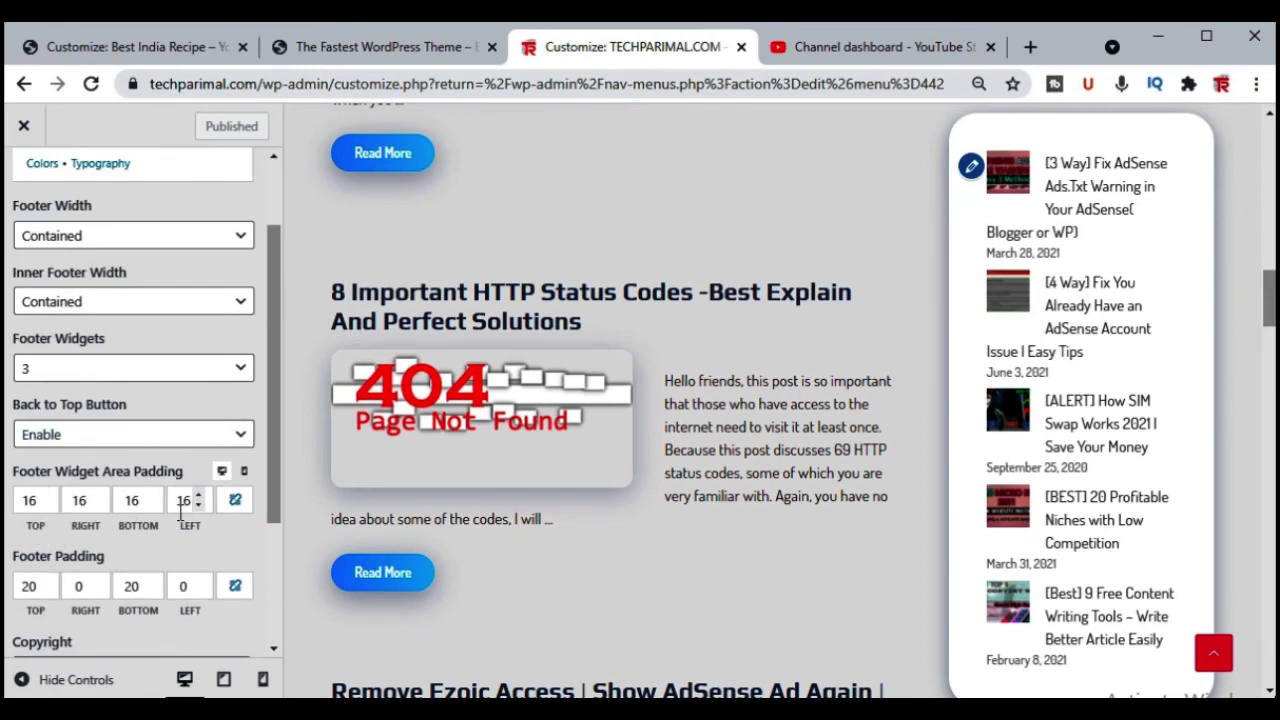
pyautogui.scroll(-1, 200, 530)
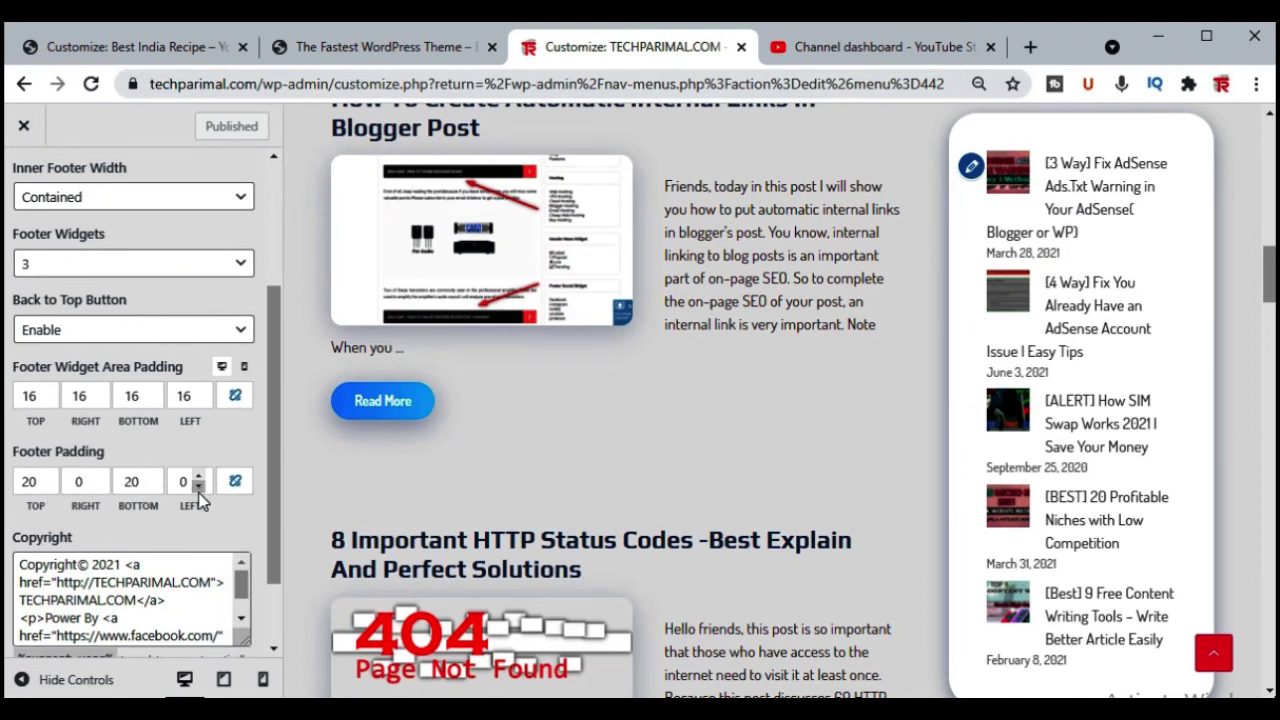
pyautogui.scroll(-1, 183, 523)
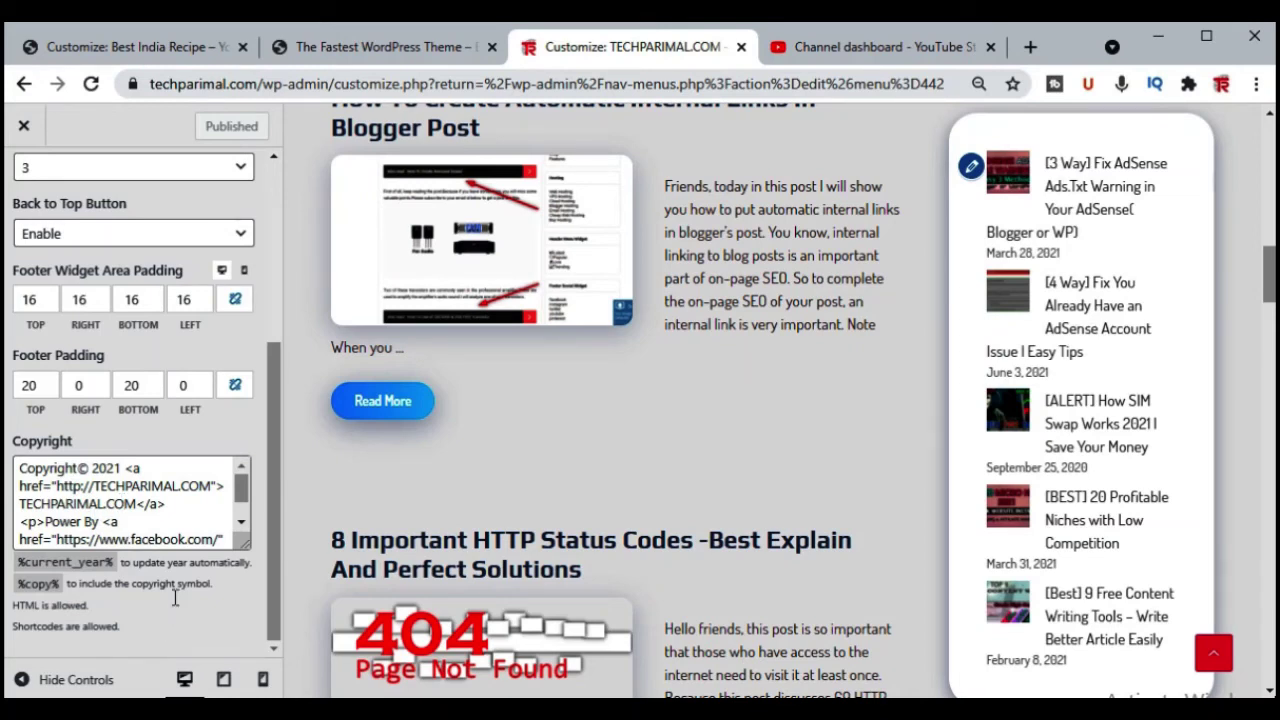
pyautogui.scroll(3, 175, 597)
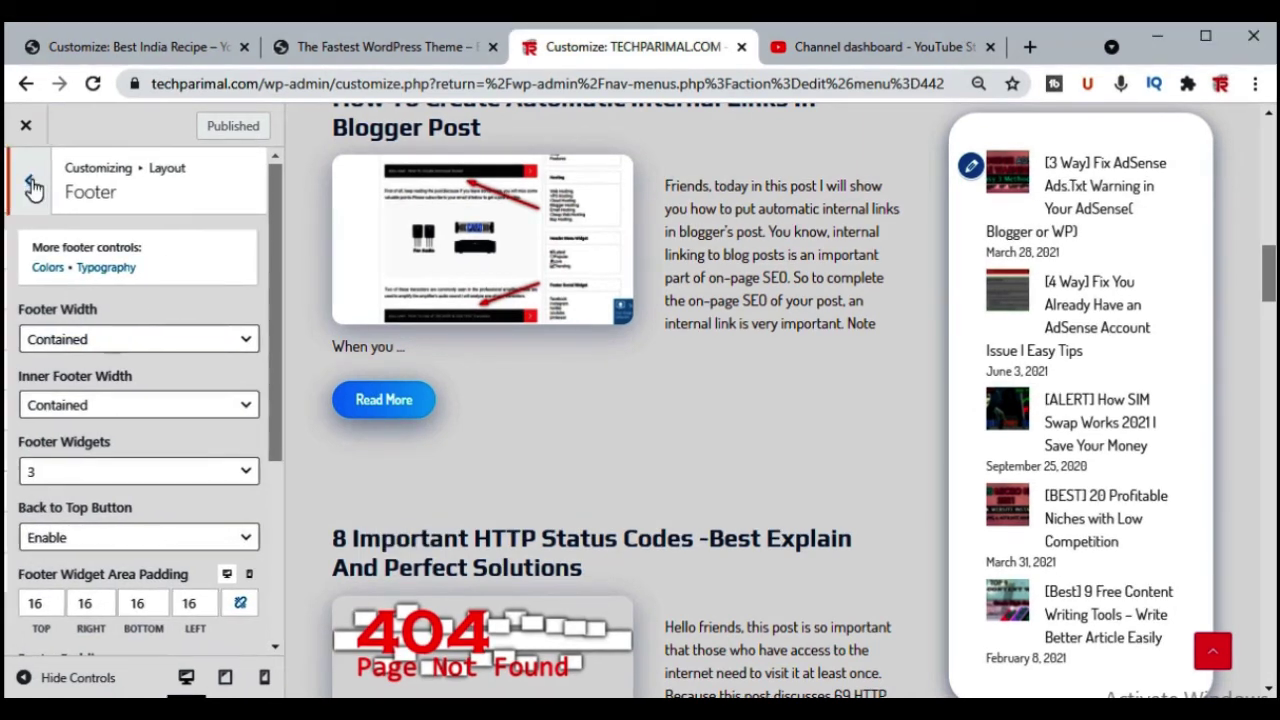
pyautogui.click(23, 181)
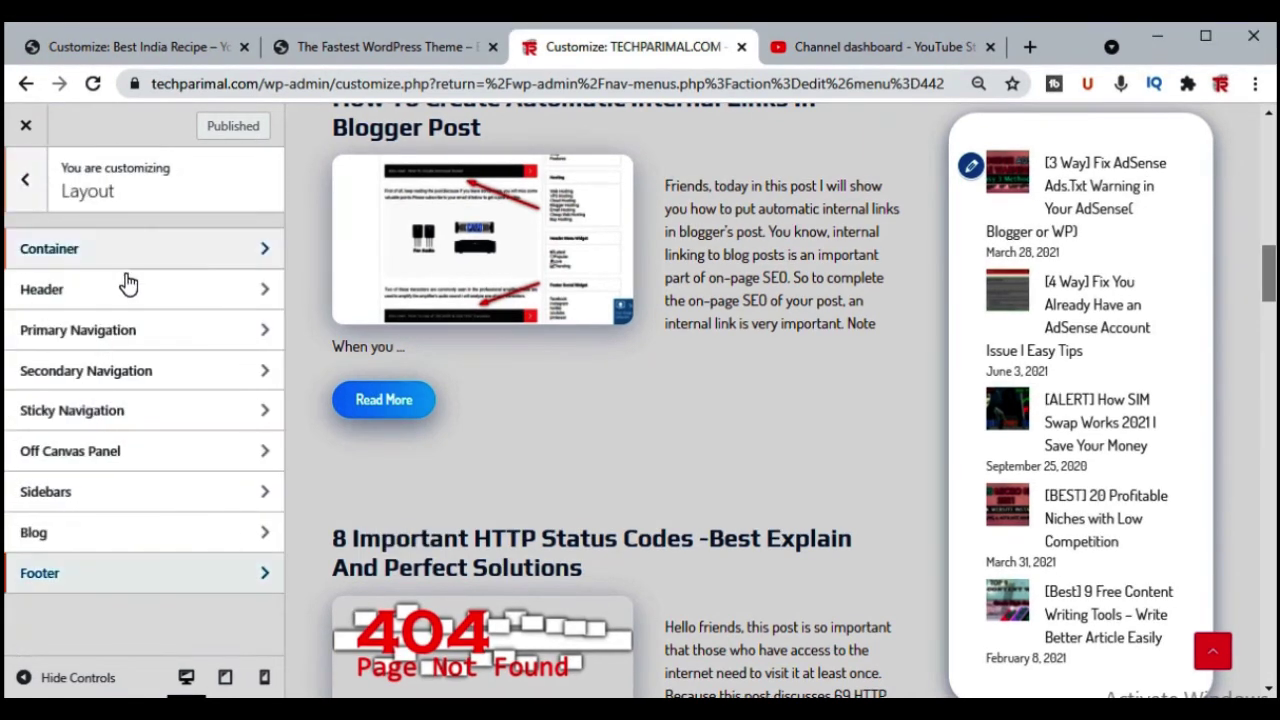
pyautogui.click(38, 198)
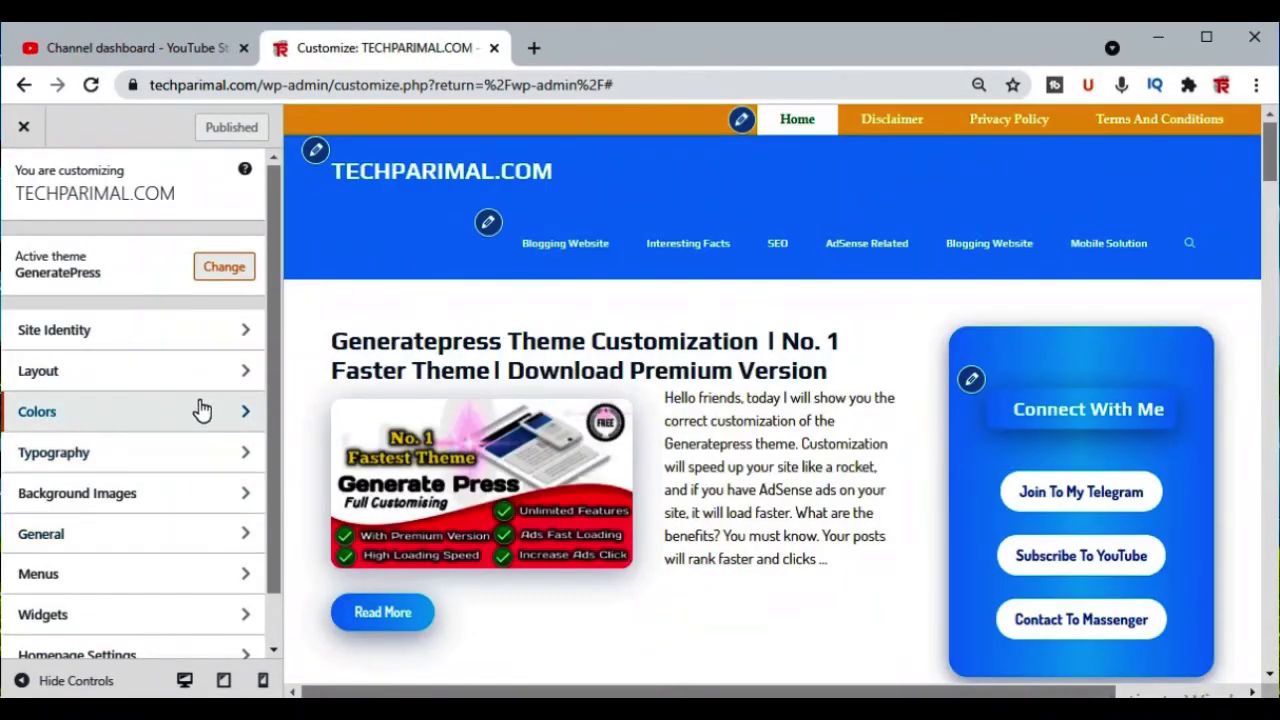
# - Open the Colors settings and the previewed Generatepress Theme Customization article, going to its GP Theme colors Customization section
pyautogui.click(201, 410)
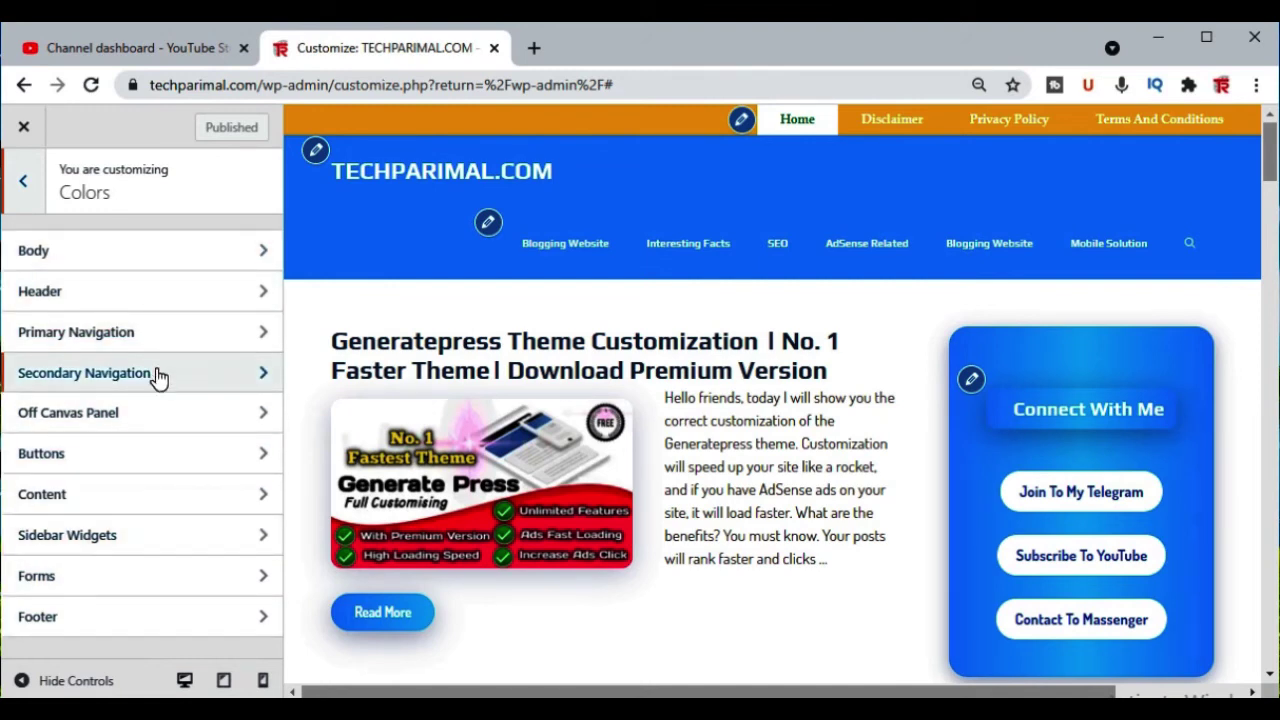
pyautogui.click(622, 370)
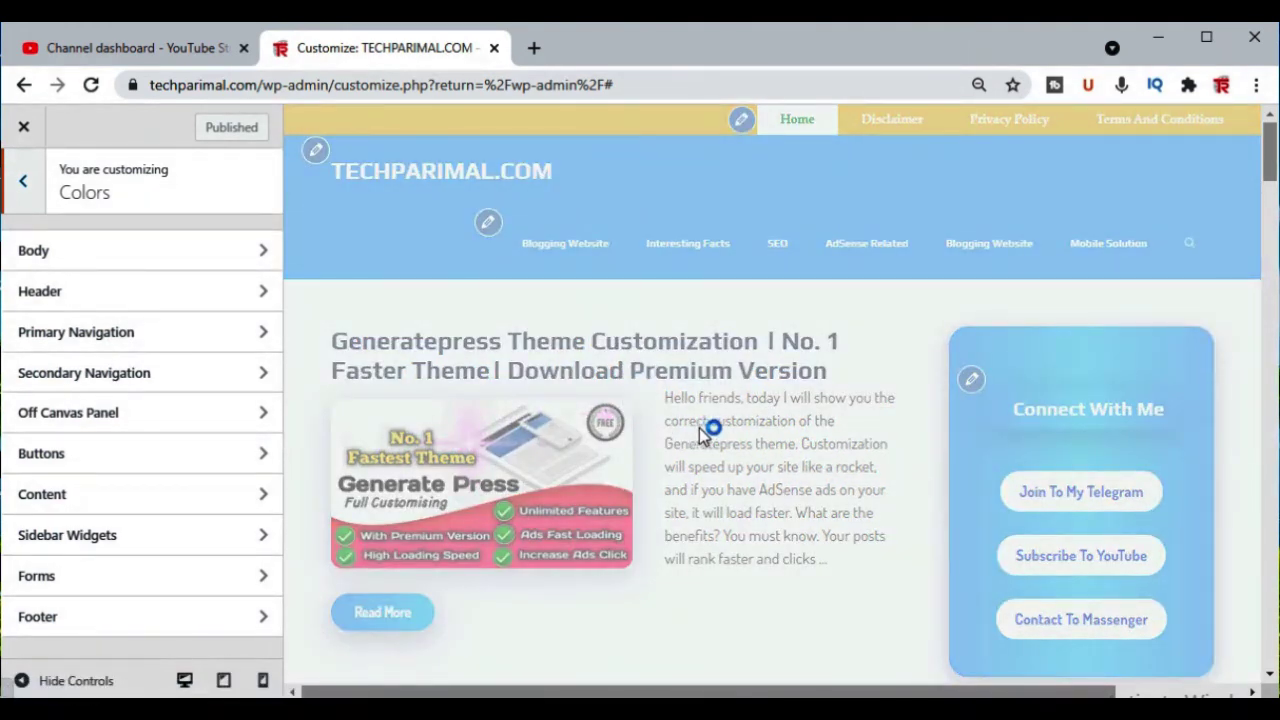
pyautogui.scroll(-3, 712, 430)
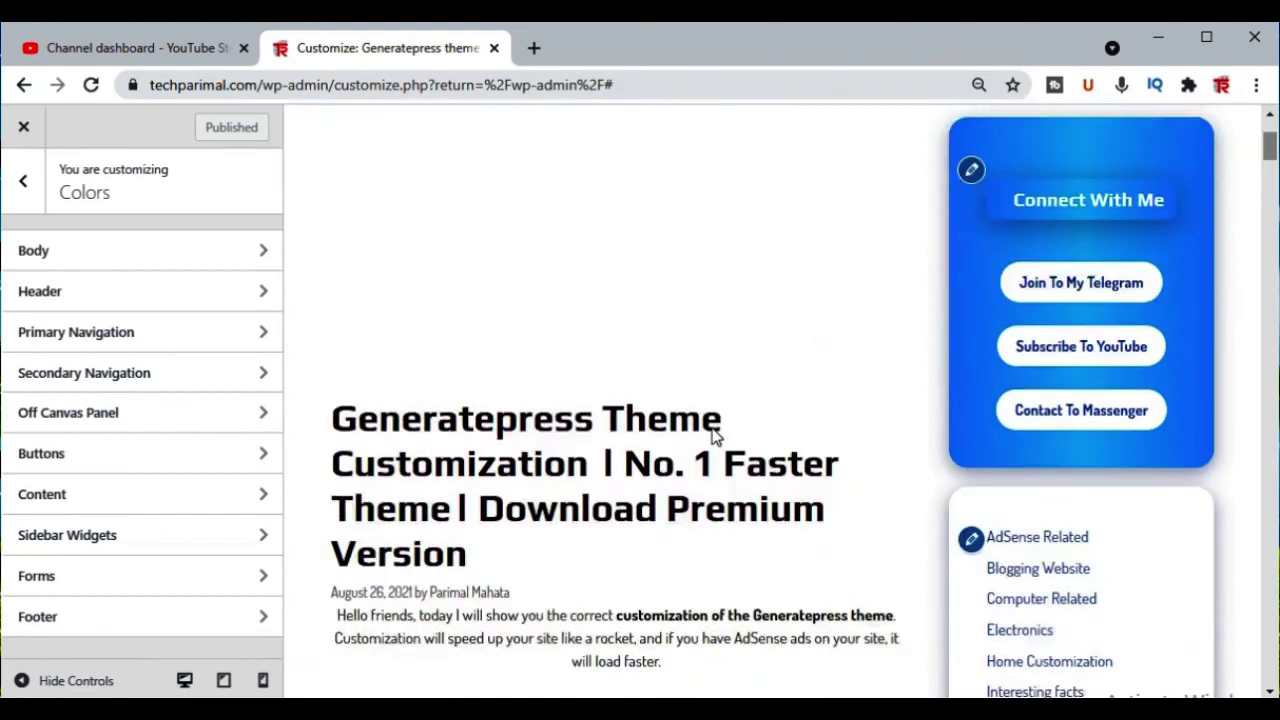
pyautogui.scroll(-8, 715, 437)
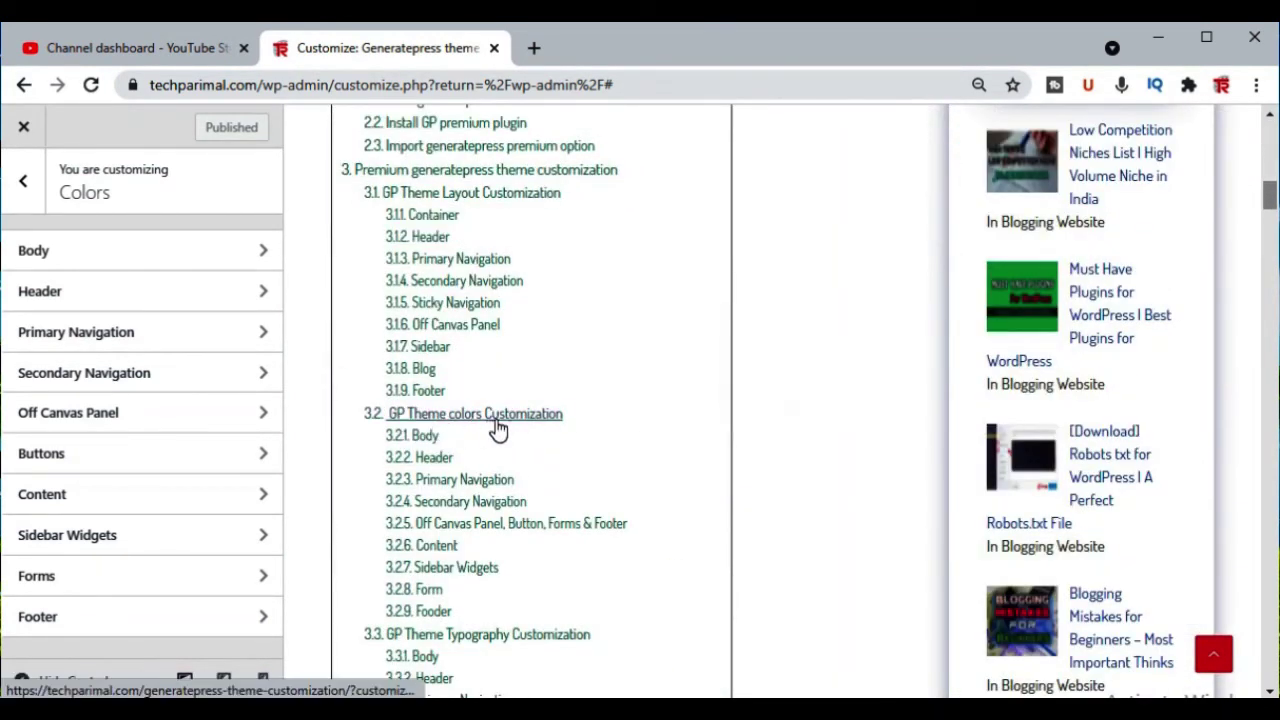
pyautogui.click(531, 420)
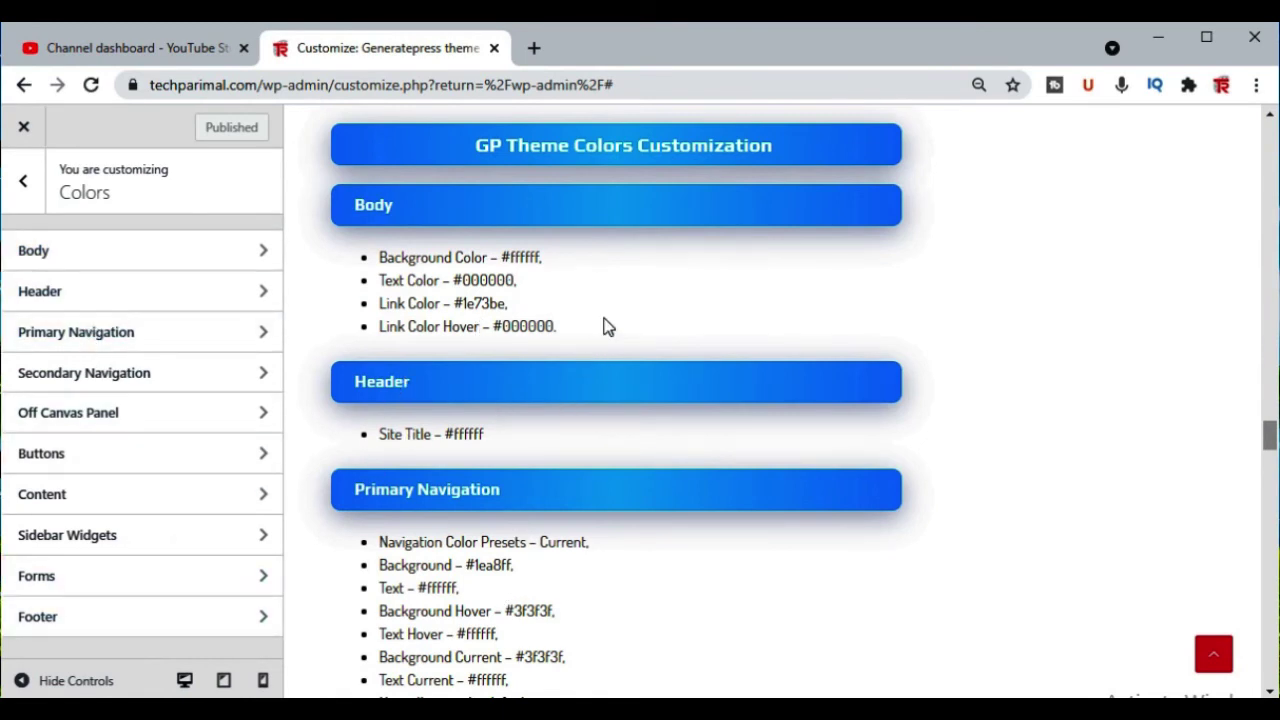
# - Read the article's recommended color codes for the navigation, content, sidebar widgets, form and footer sections
pyautogui.scroll(-1, 579, 360)
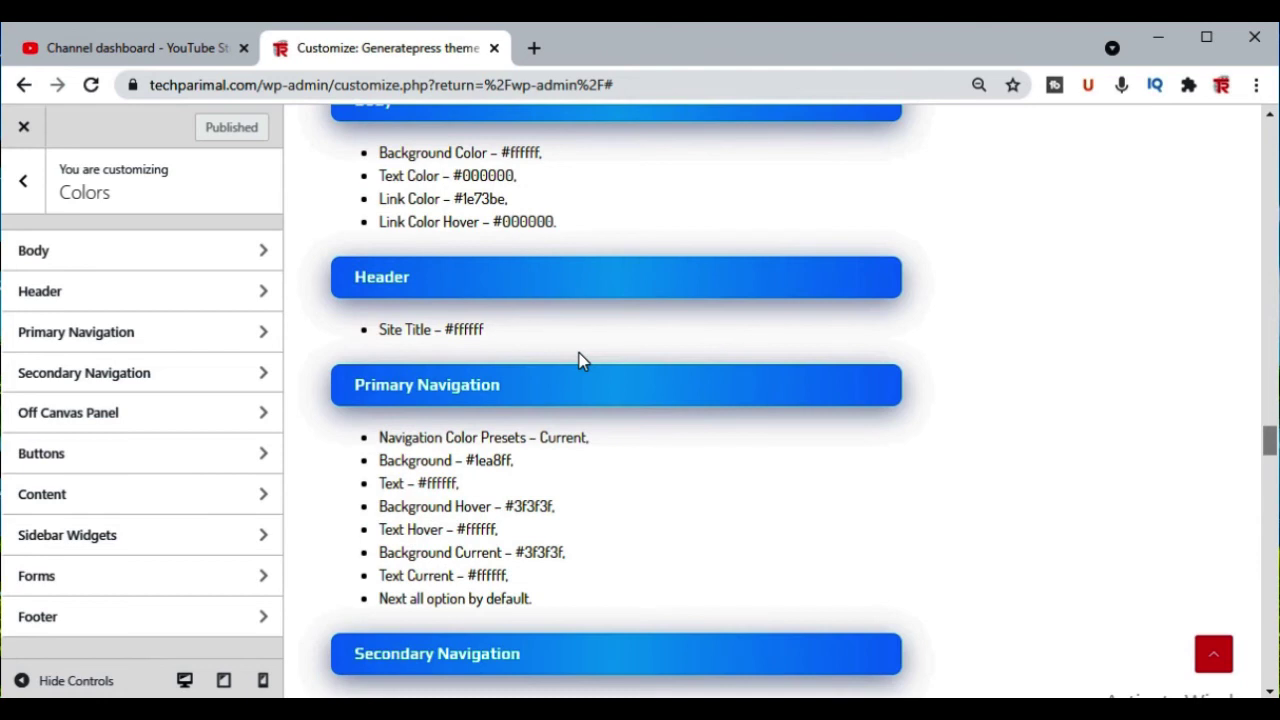
pyautogui.scroll(-2, 579, 353)
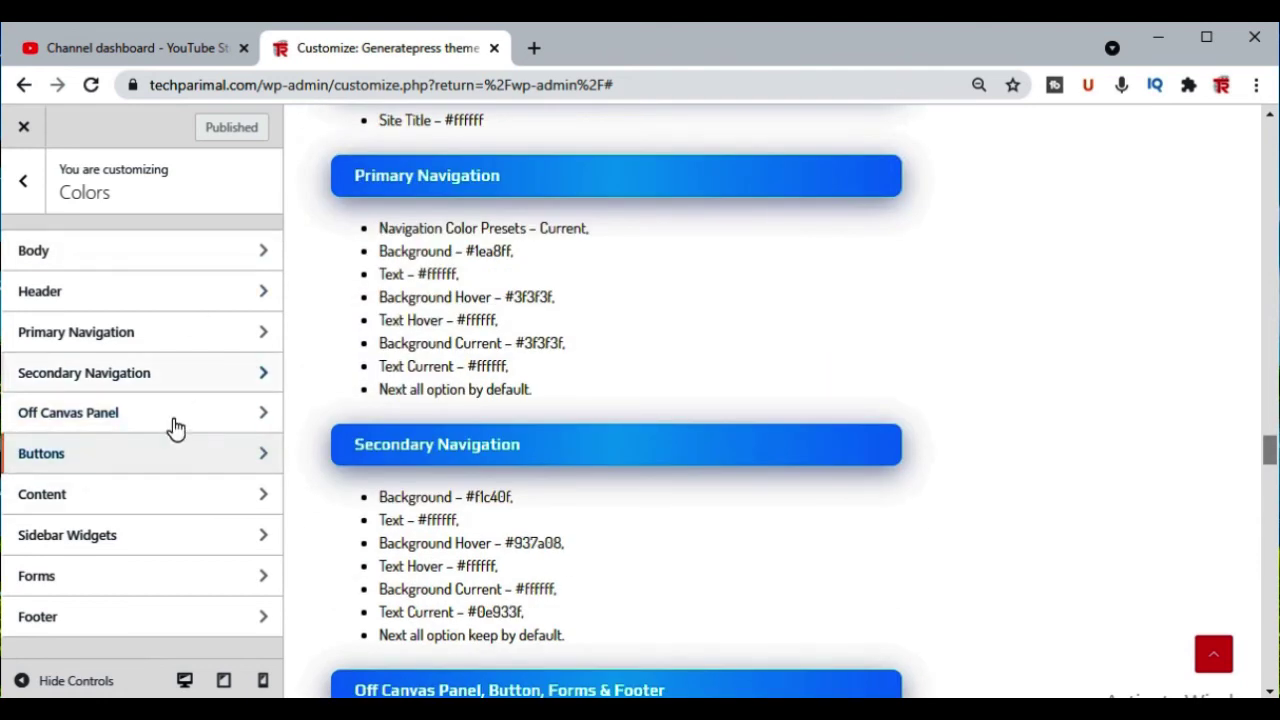
pyautogui.scroll(-5, 584, 314)
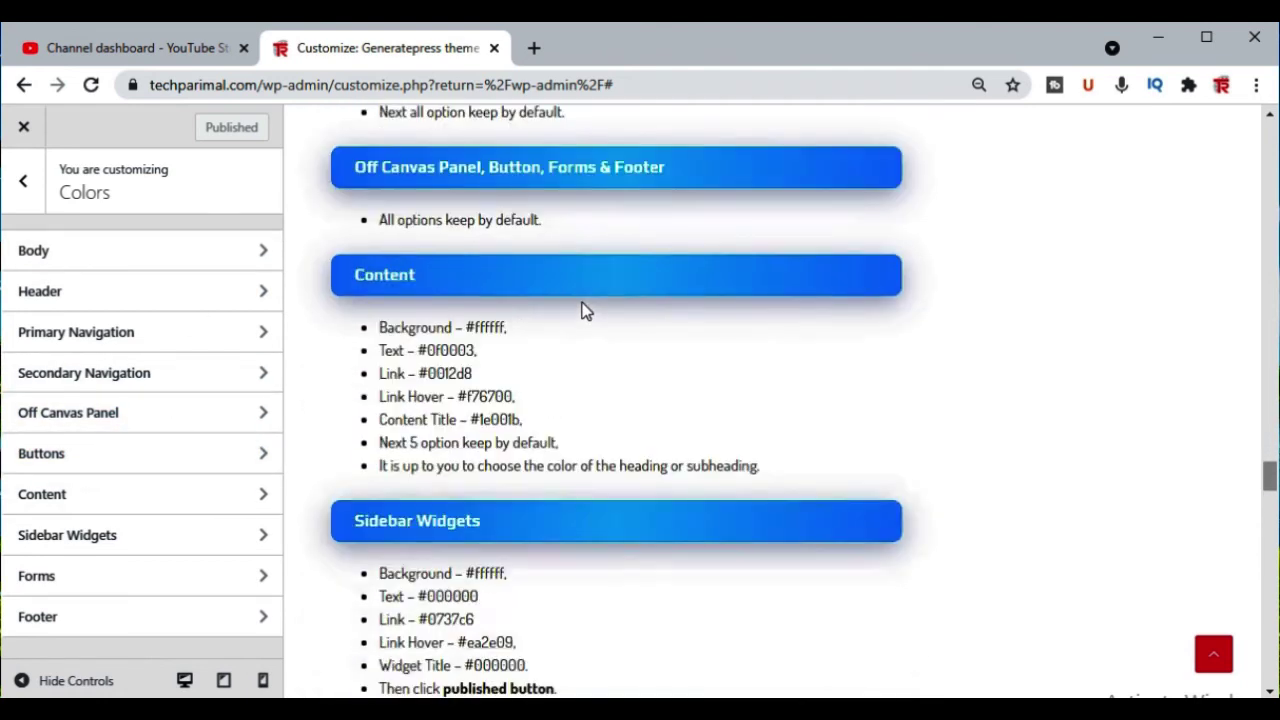
pyautogui.scroll(-4, 625, 380)
pyautogui.scroll(-3, 645, 392)
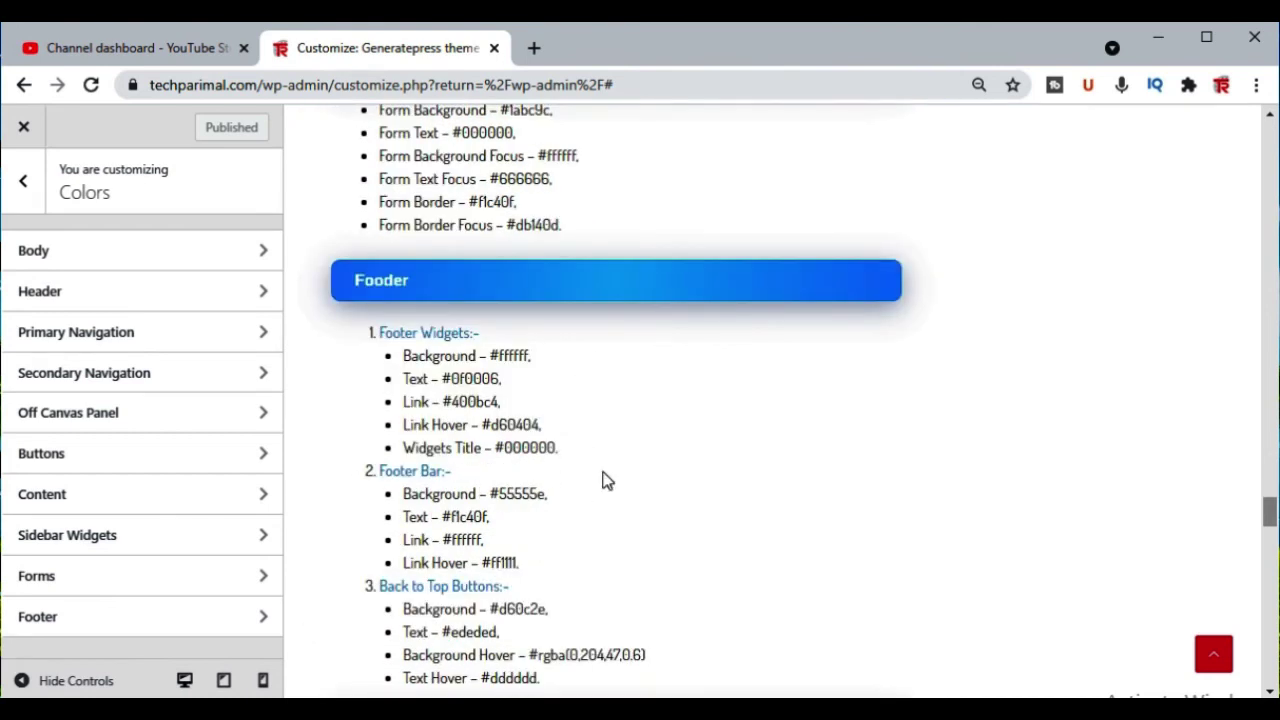
pyautogui.scroll(-3, 617, 463)
pyautogui.scroll(6, 657, 405)
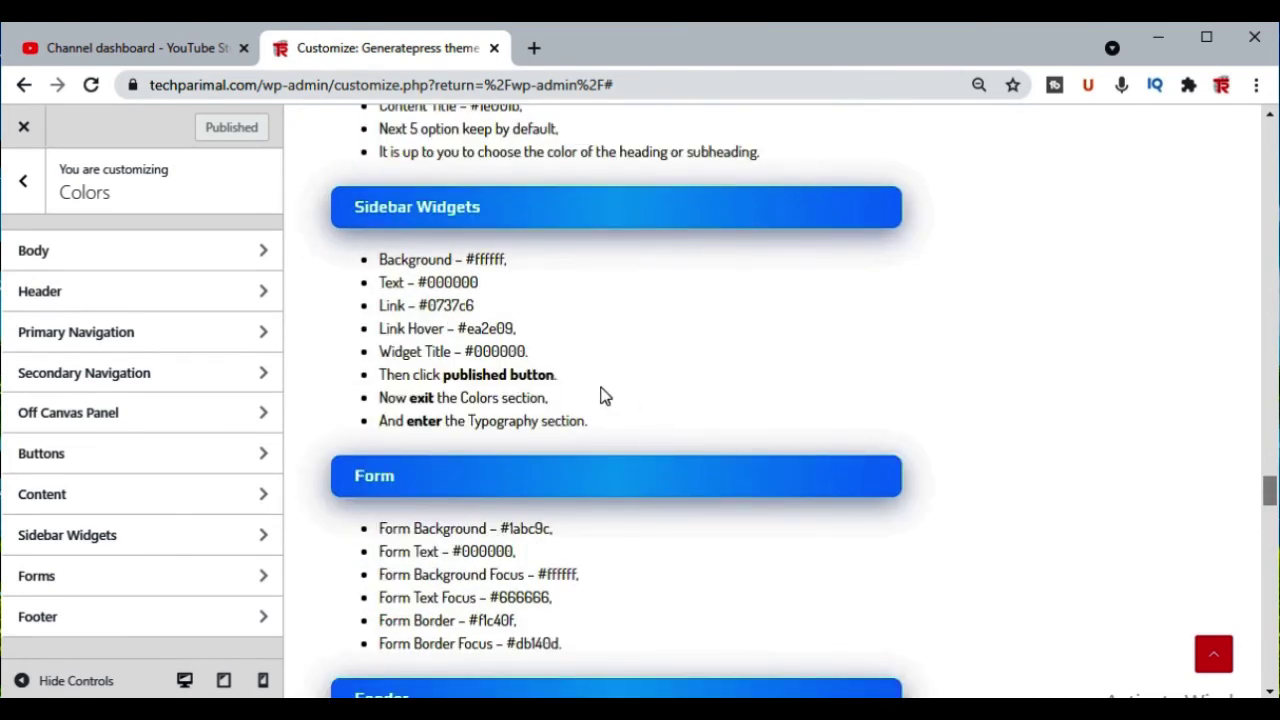
pyautogui.scroll(-2, 605, 396)
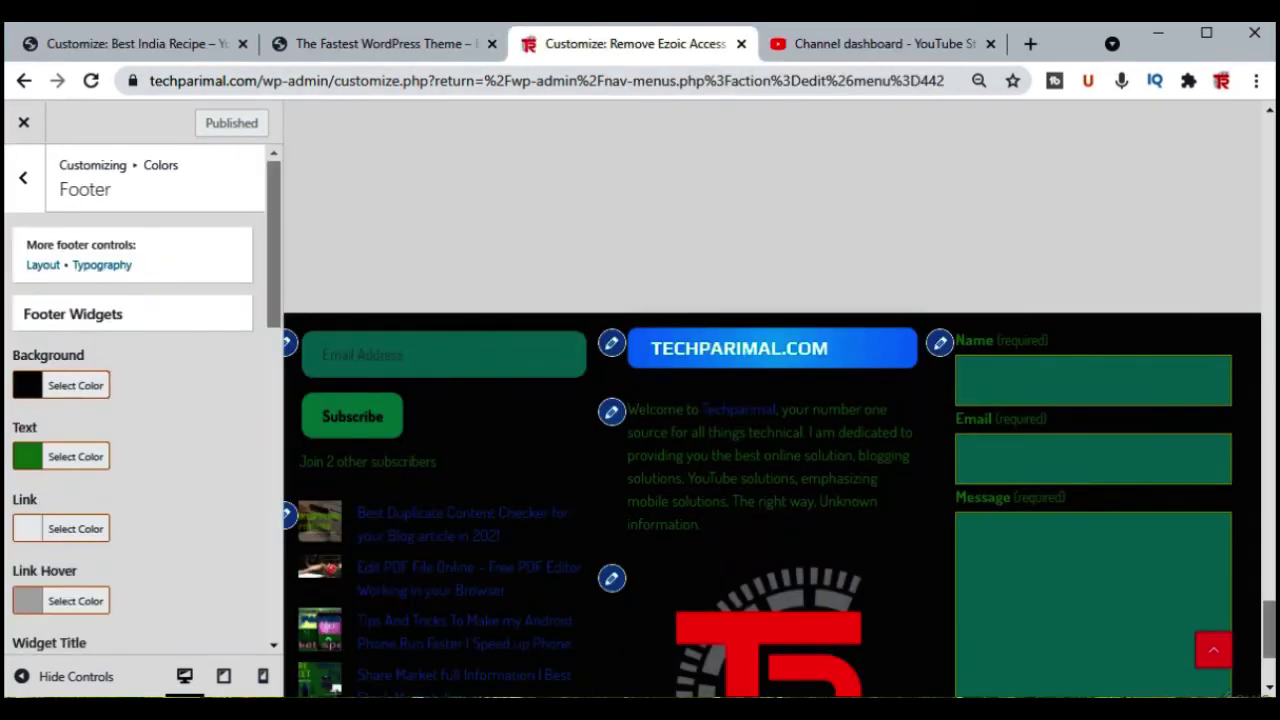
# - Leave the Colors settings and review the Body typography settings, including font family options, font size, line height and paragraph margin
pyautogui.click(28, 185)
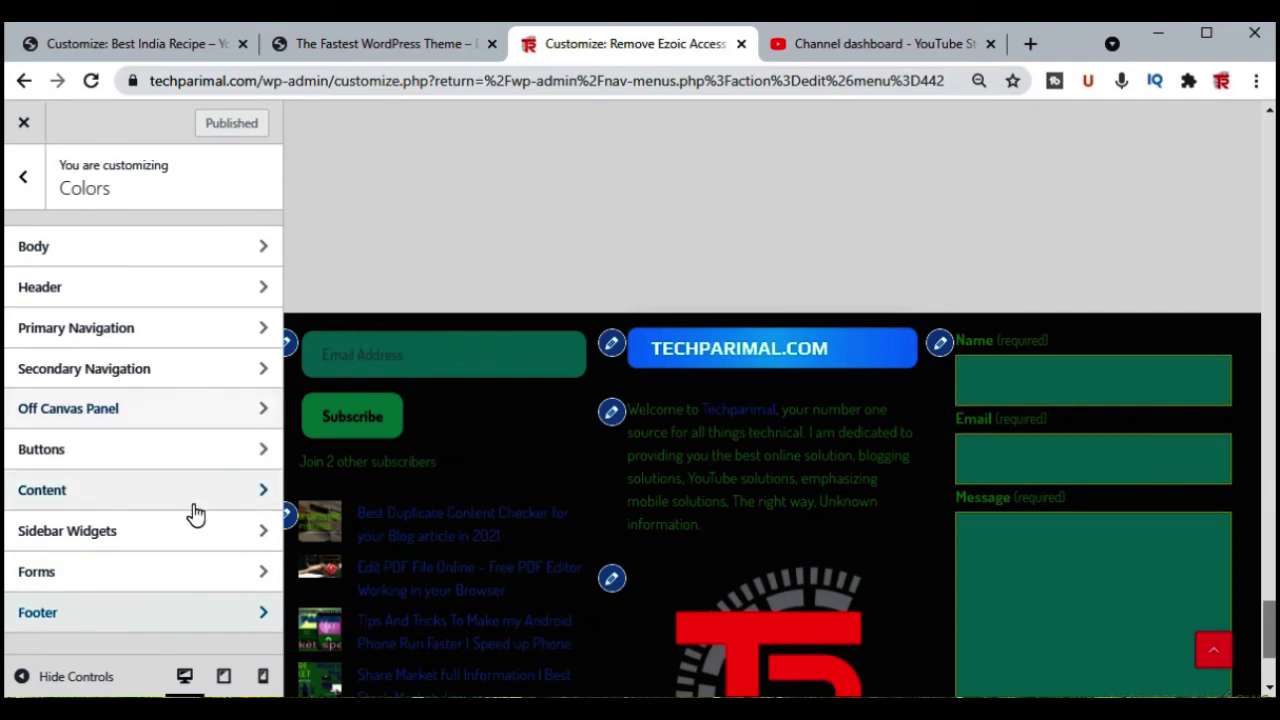
pyautogui.click(24, 178)
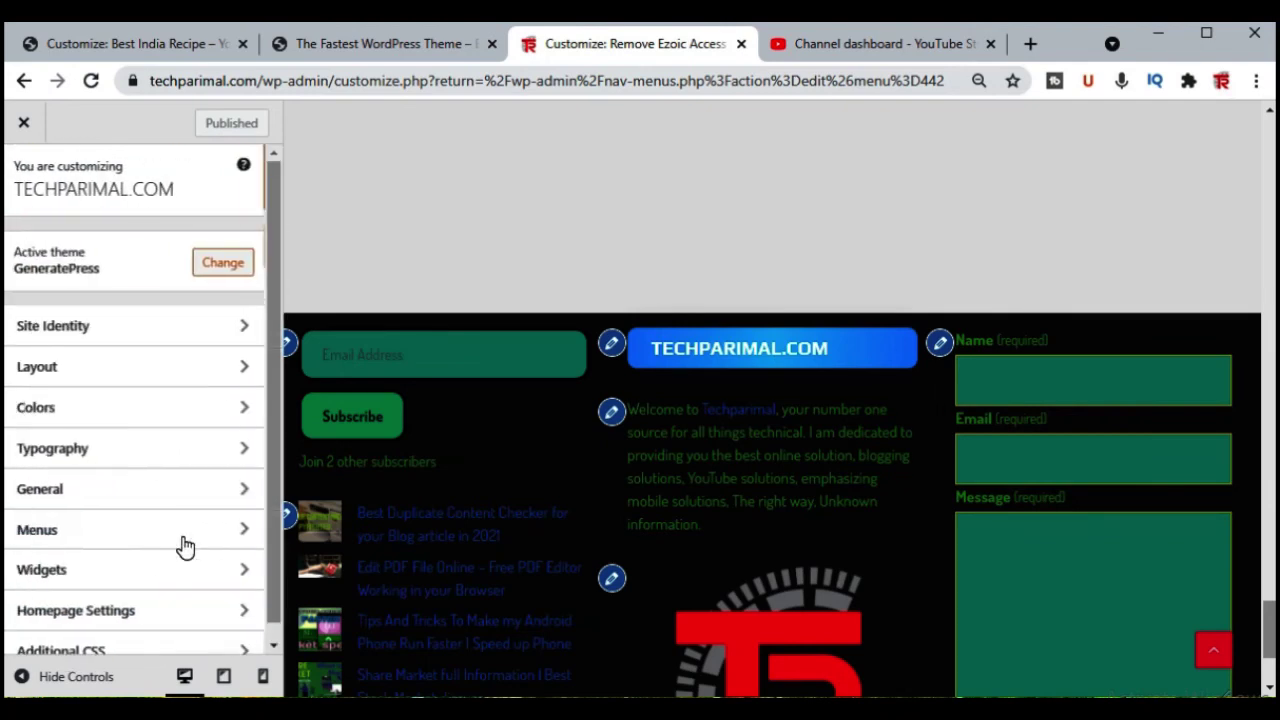
pyautogui.click(201, 460)
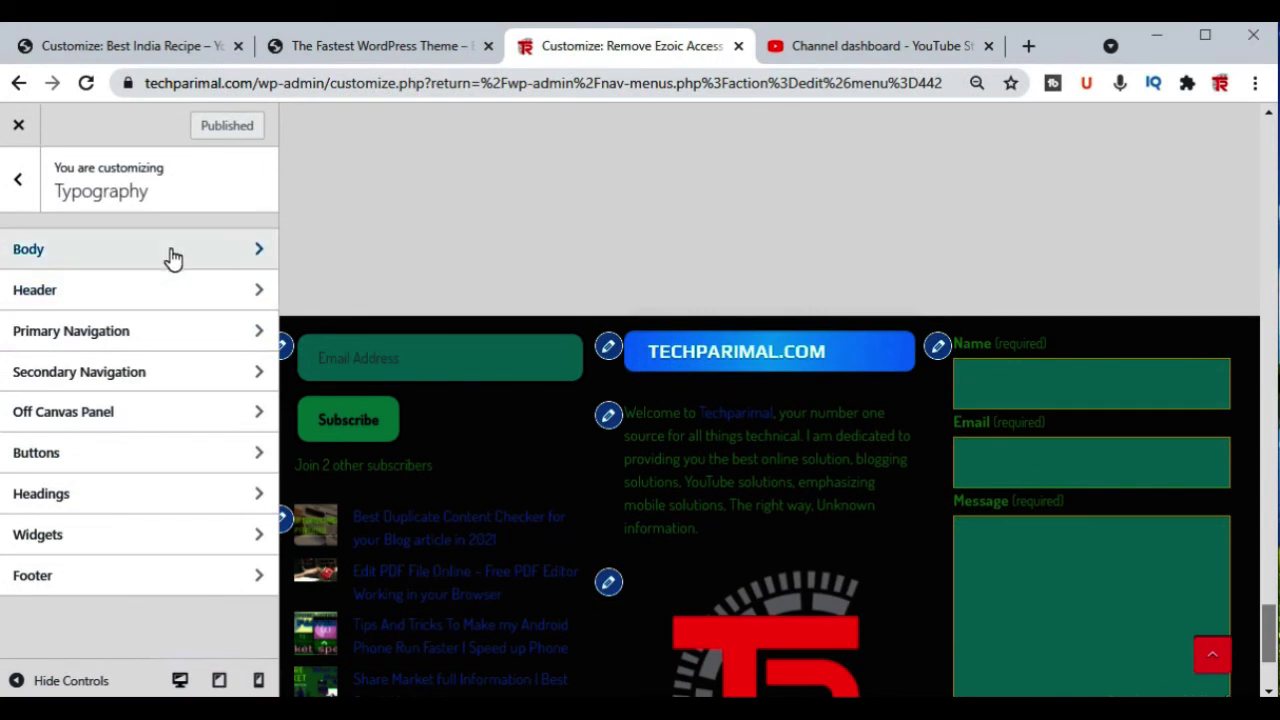
pyautogui.click(172, 257)
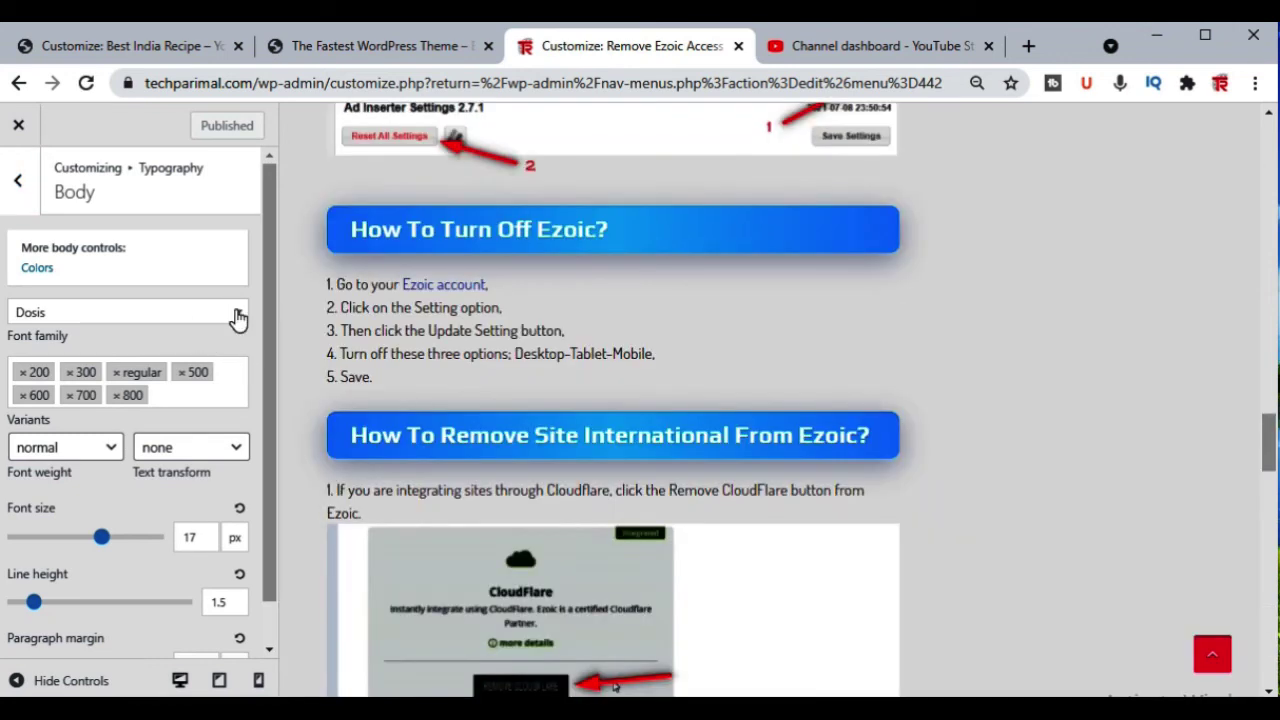
pyautogui.click(237, 316)
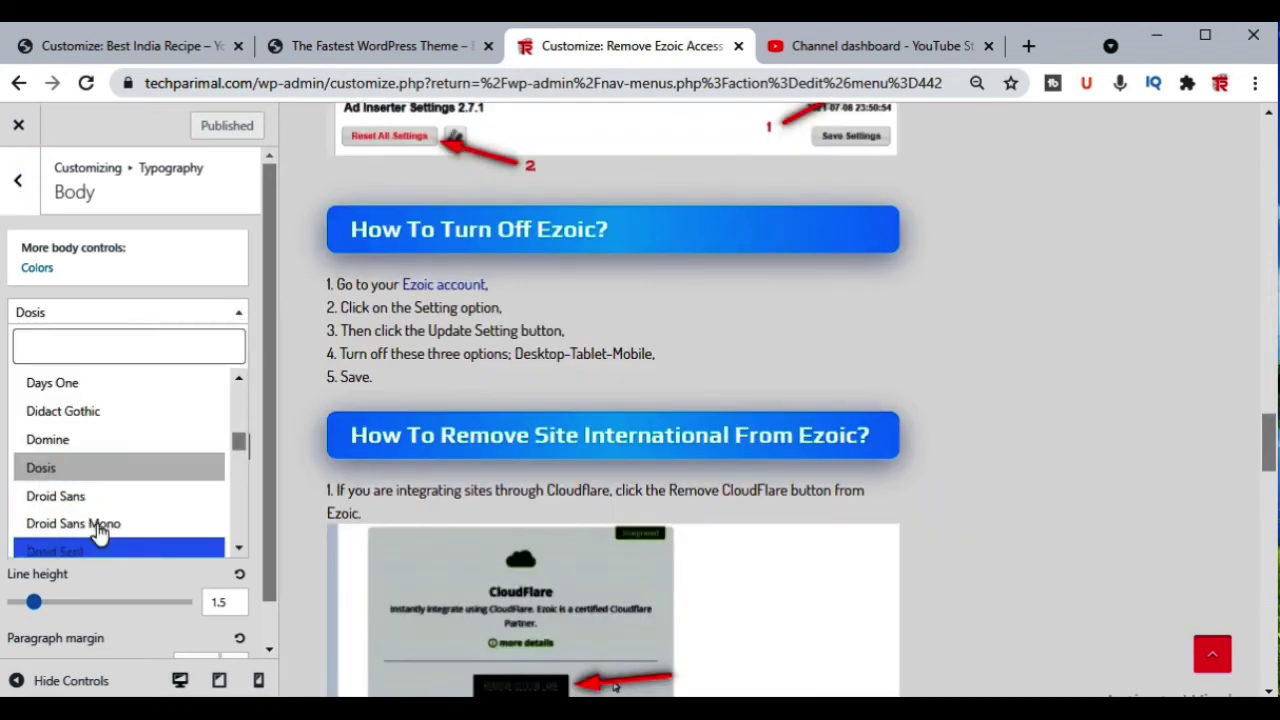
pyautogui.click(238, 318)
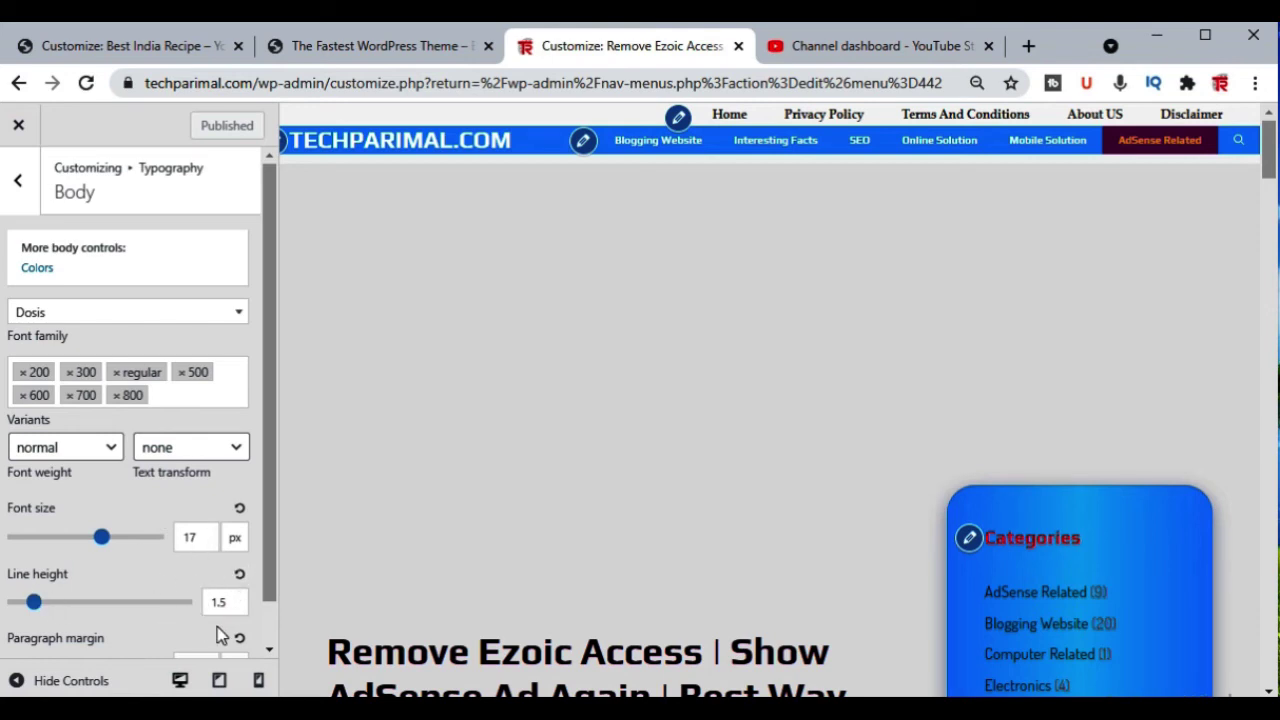
pyautogui.scroll(-1, 222, 636)
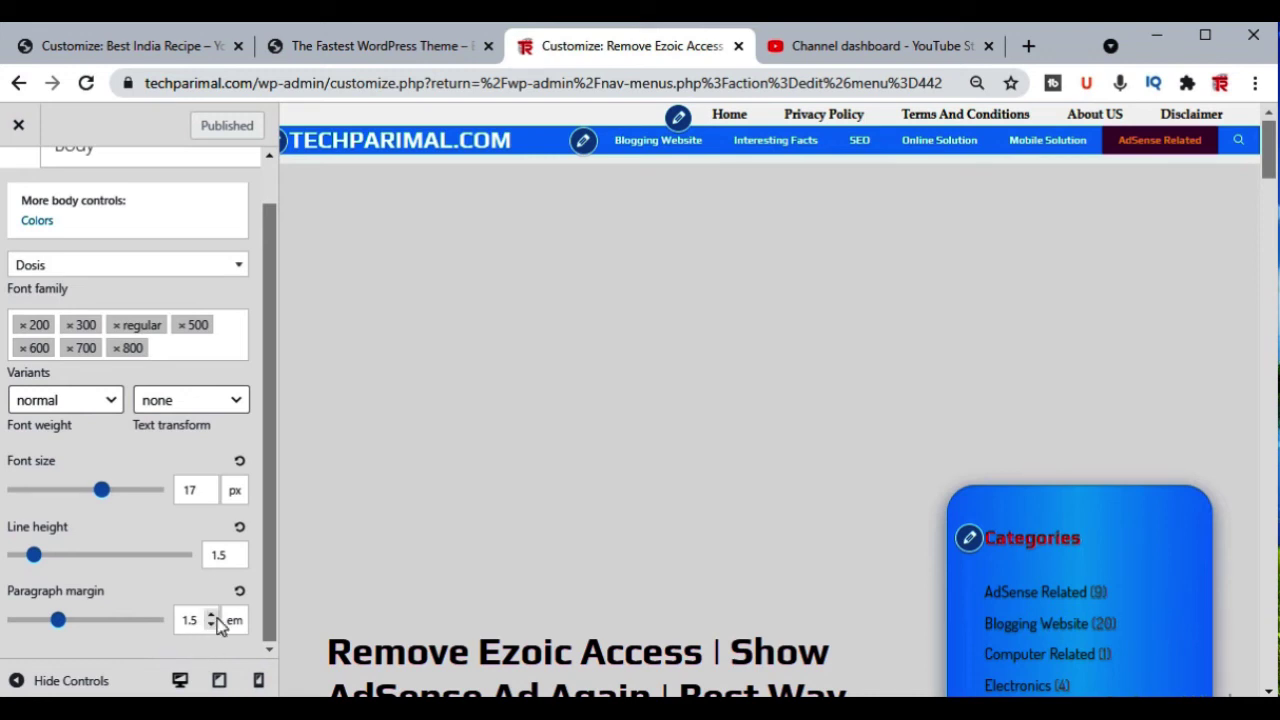
pyautogui.scroll(1, 210, 300)
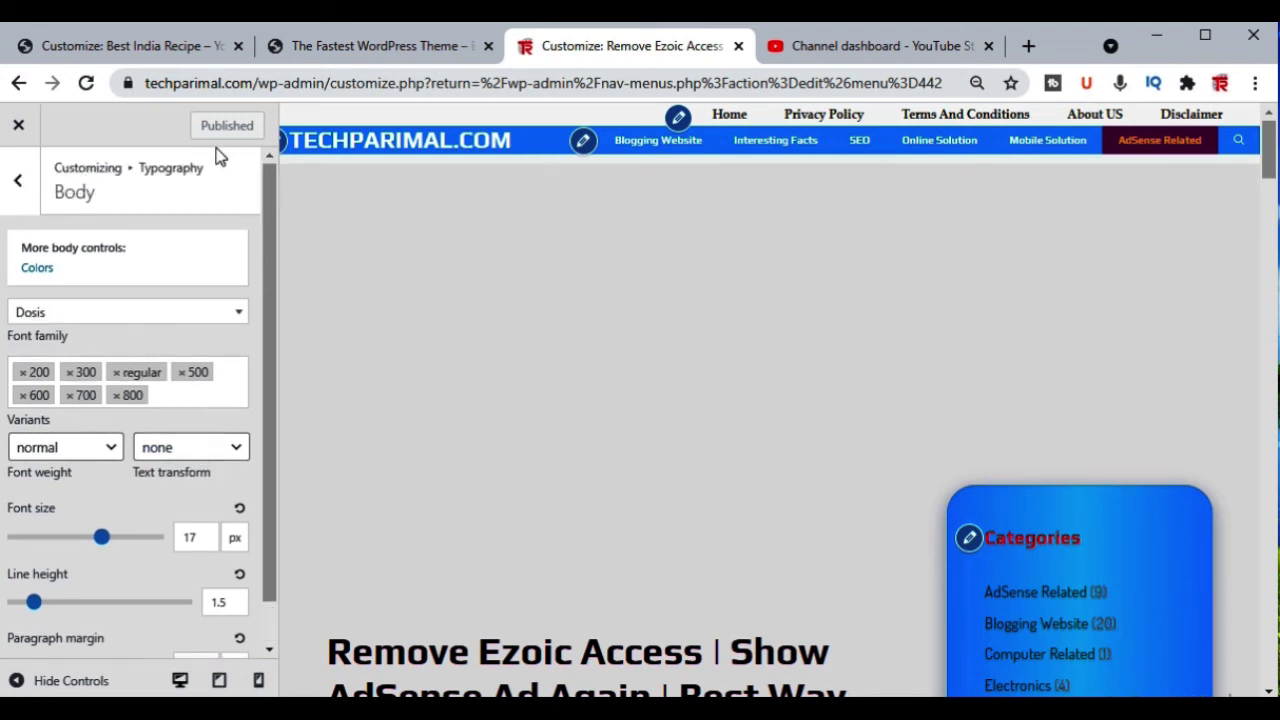
pyautogui.click(30, 200)
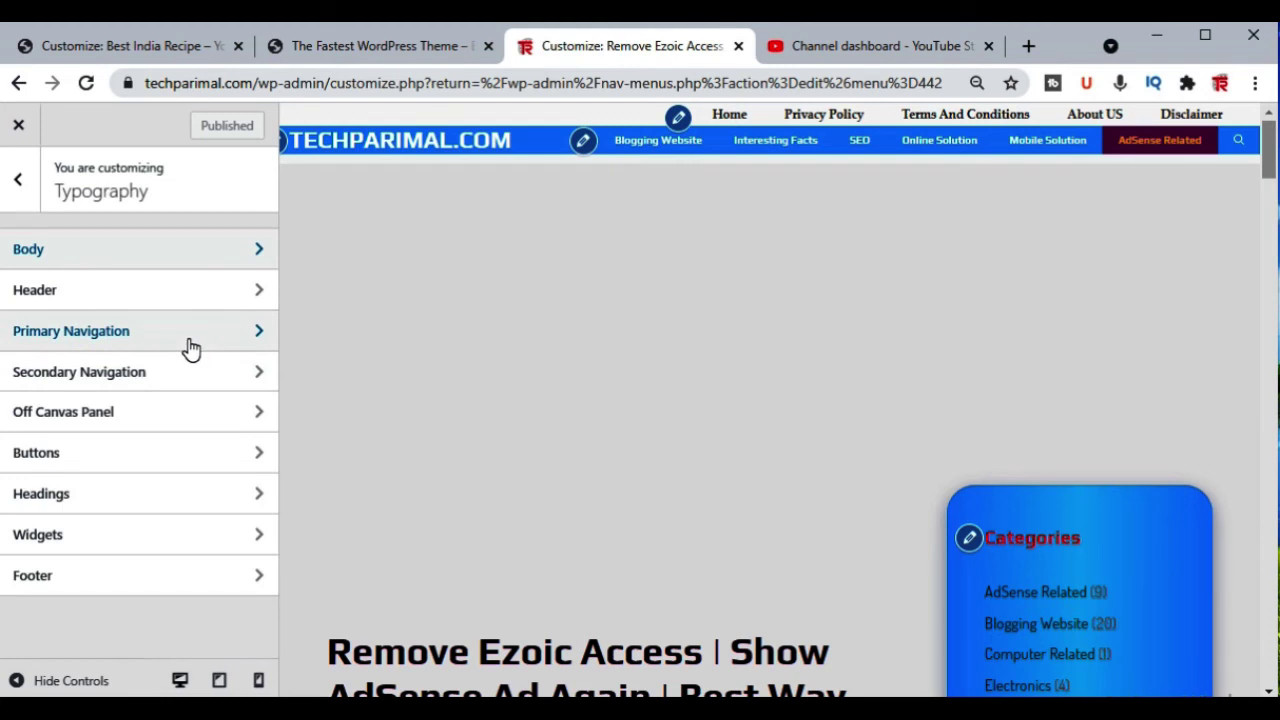
# - Review the Header typography settings for the site title, checking the font size for tablet and mobile
pyautogui.click(198, 300)
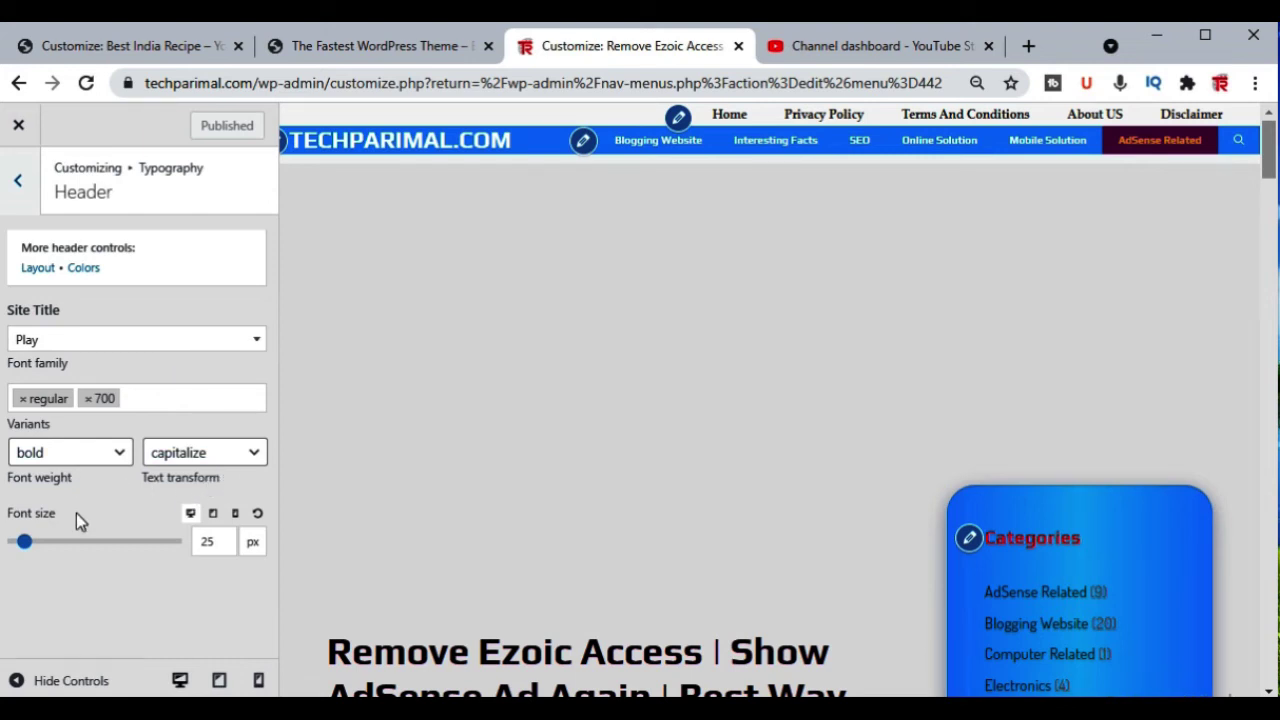
pyautogui.click(213, 514)
pyautogui.click(235, 513)
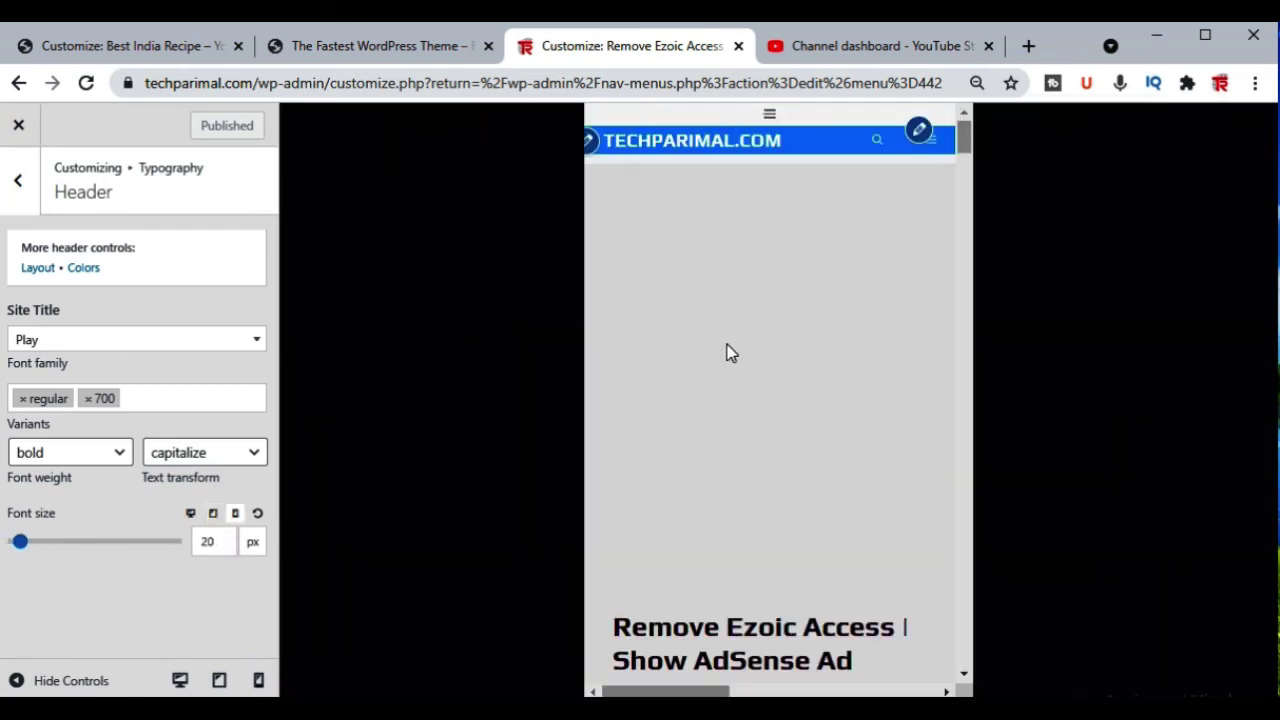
pyautogui.click(18, 181)
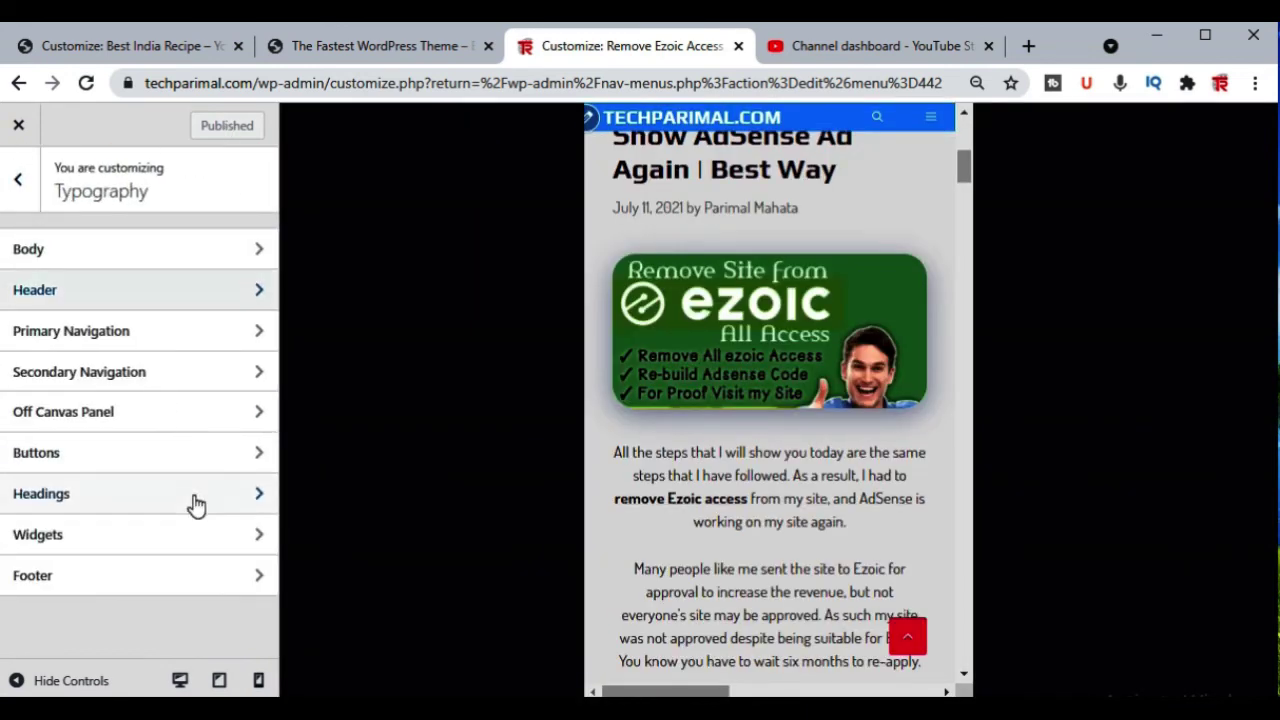
# - Review the Primary Navigation typography settings, comparing the font size for desktop and mobile
pyautogui.click(160, 344)
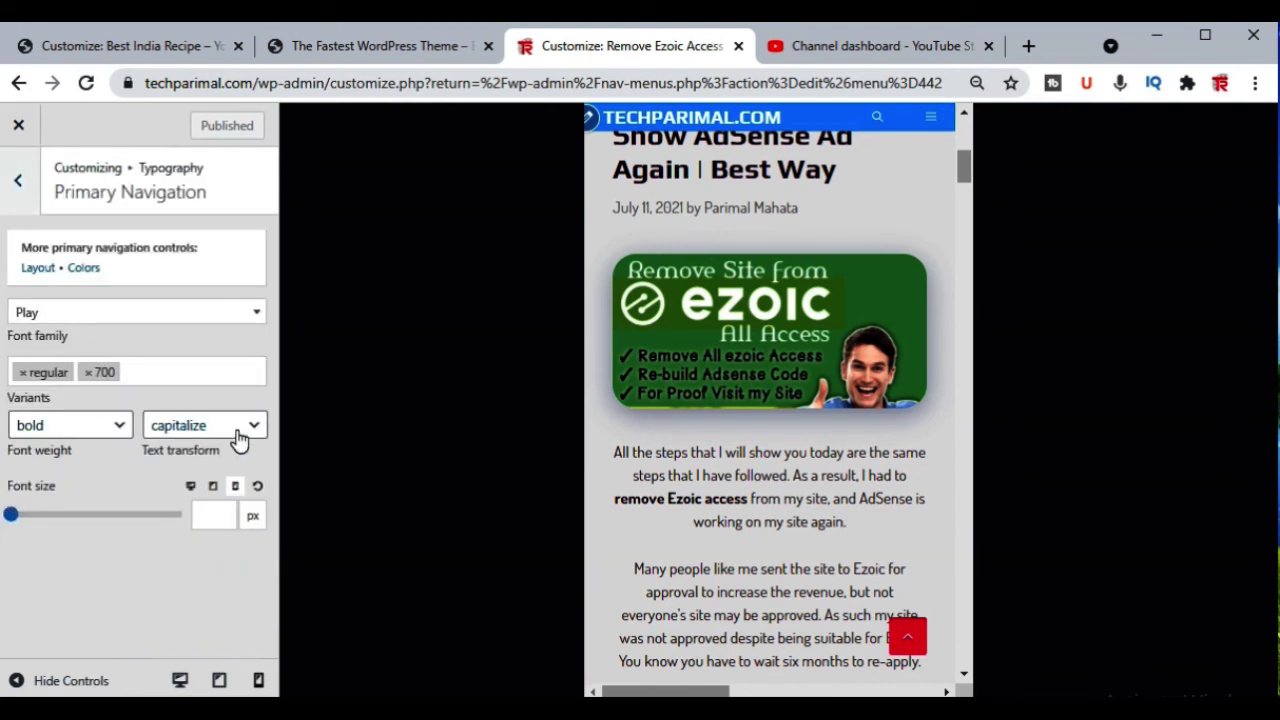
pyautogui.click(190, 486)
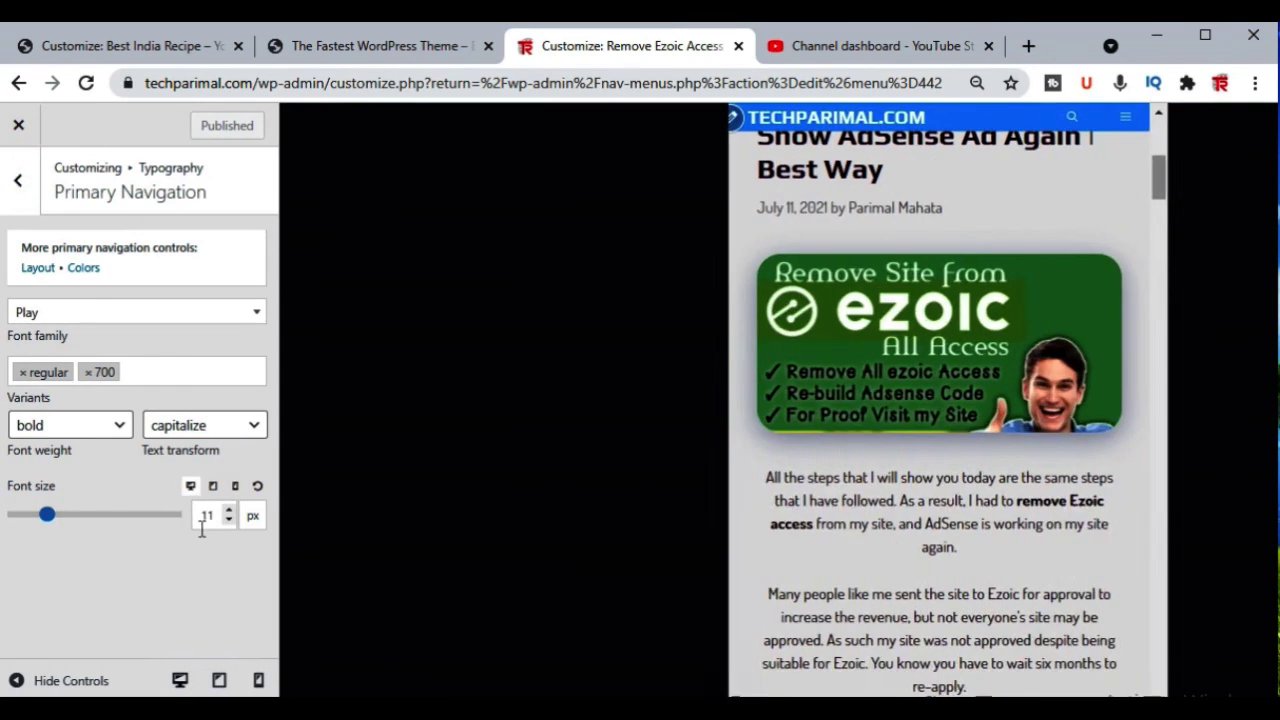
pyautogui.click(235, 486)
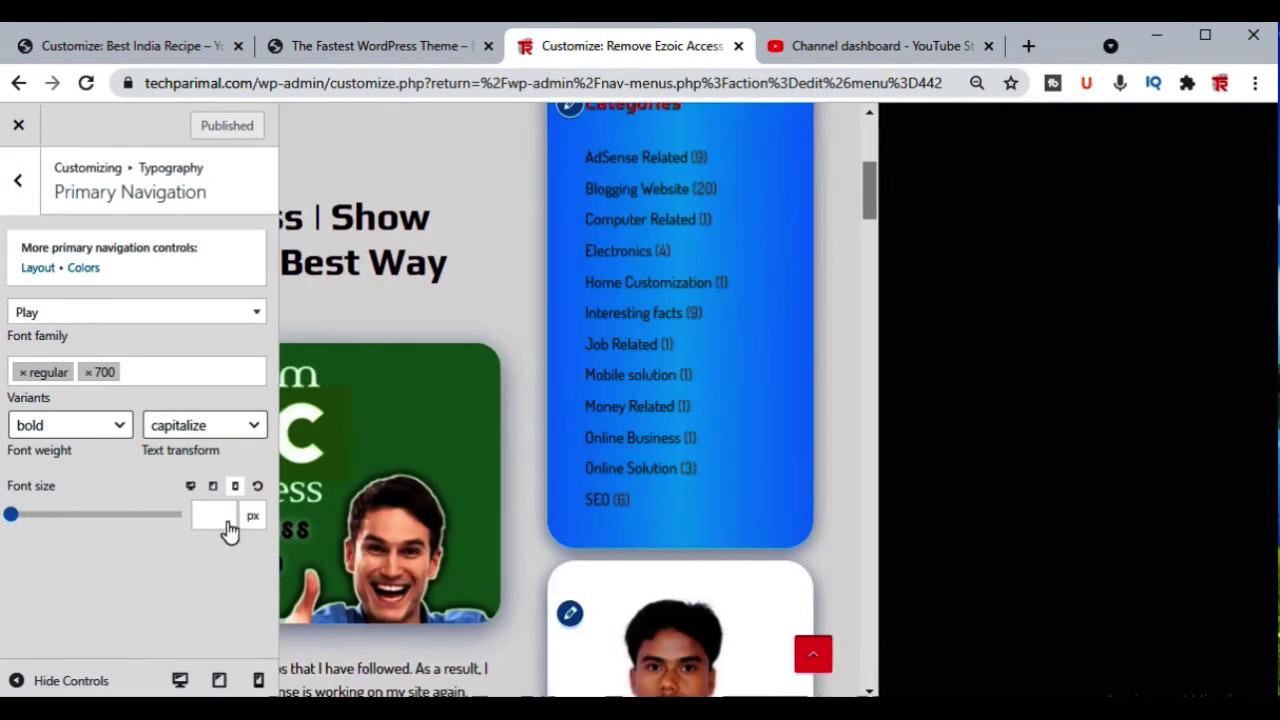
pyautogui.click(190, 486)
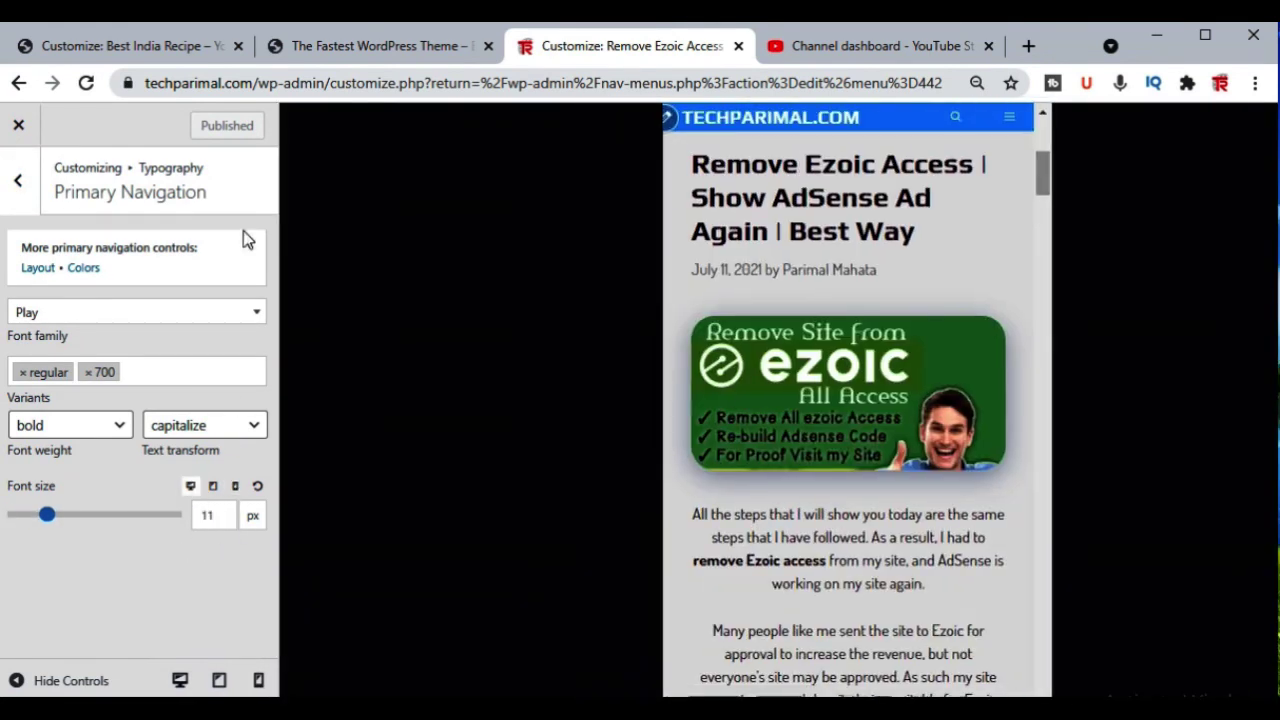
# - Set the Secondary Navigation typography font family to Play and return to the Typography sections
pyautogui.click(24, 180)
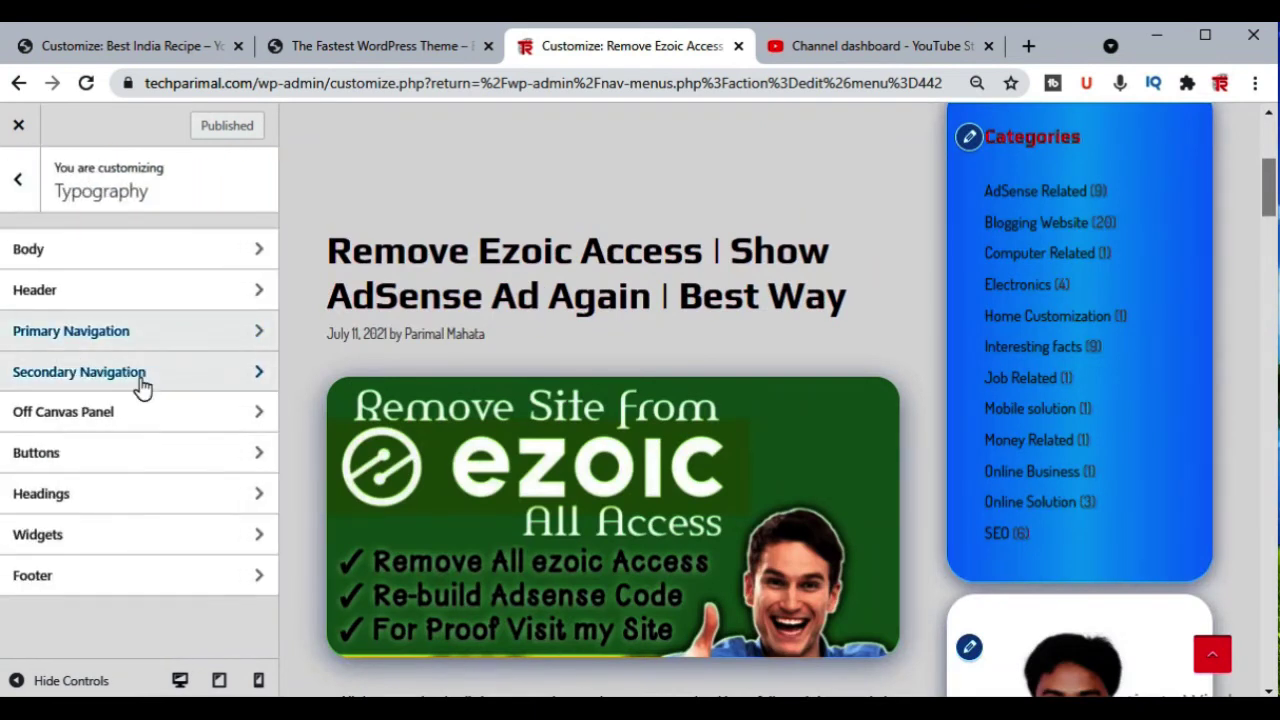
pyautogui.click(140, 383)
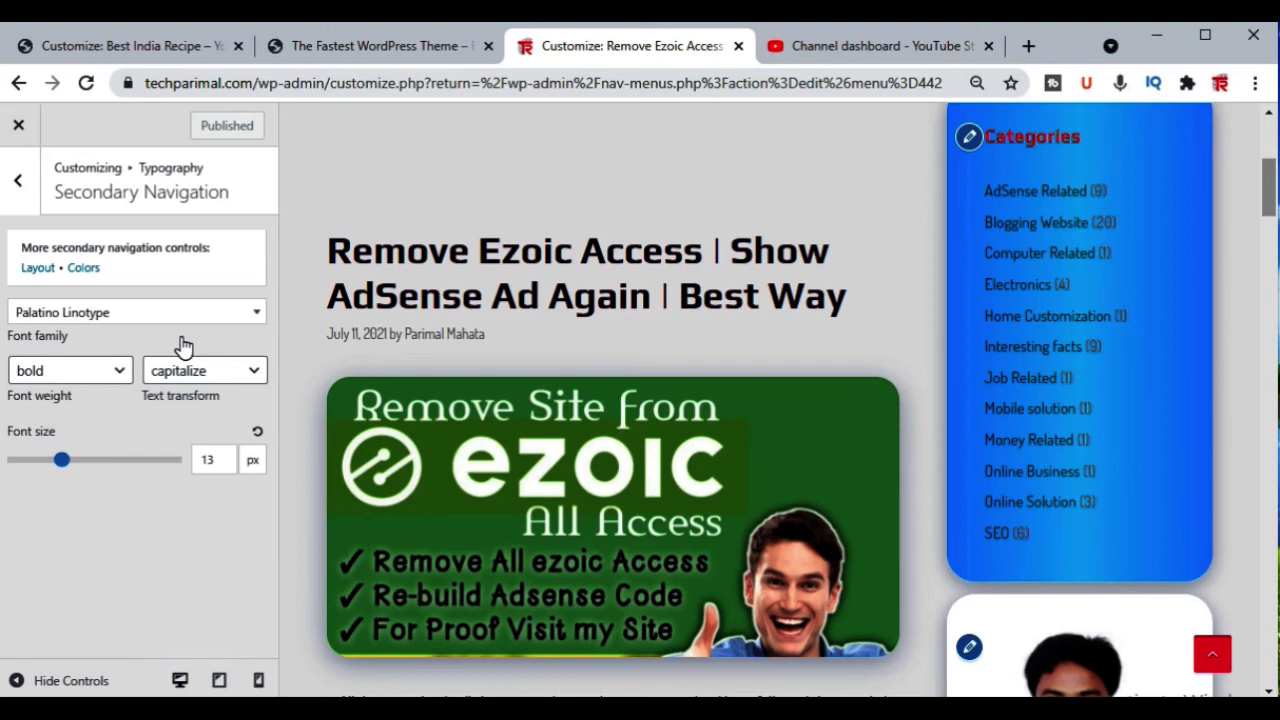
pyautogui.write('Play')
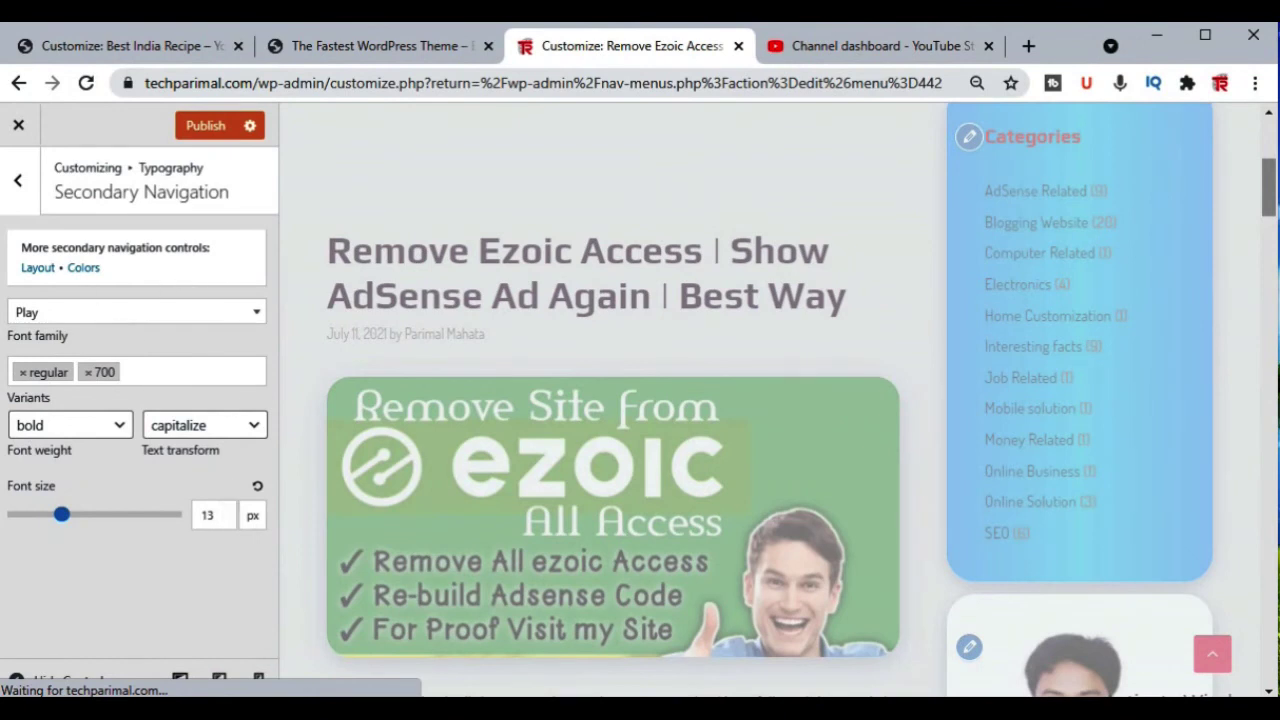
pyautogui.click(18, 180)
pyautogui.click(166, 378)
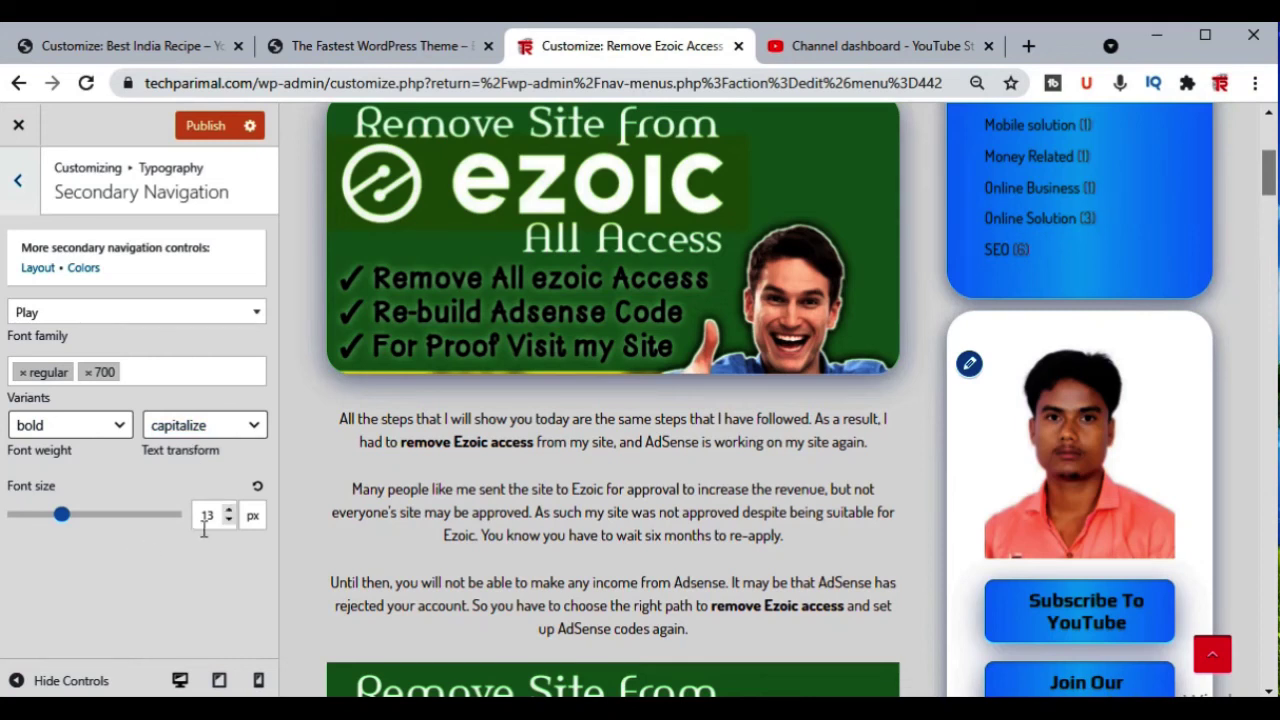
pyautogui.click(17, 180)
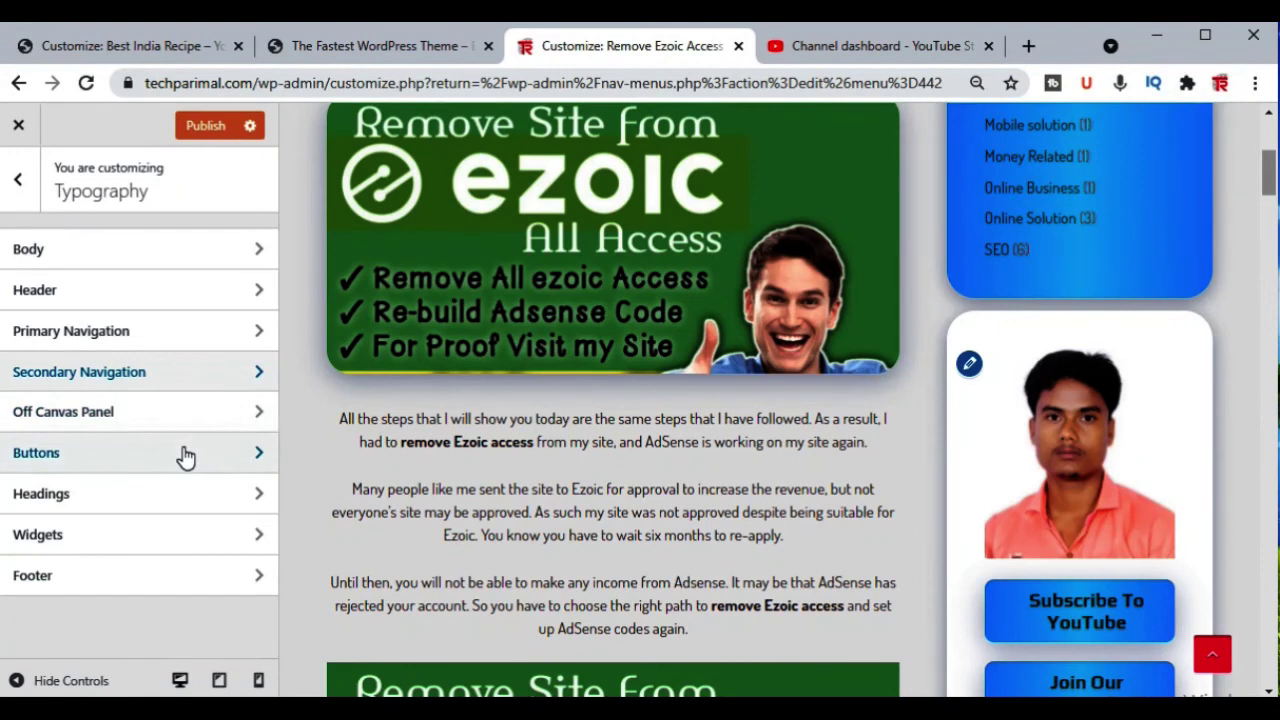
# - Review the Buttons typography and the Heading 1 typography settings, comparing the H1 font size for desktop and mobile
pyautogui.click(185, 457)
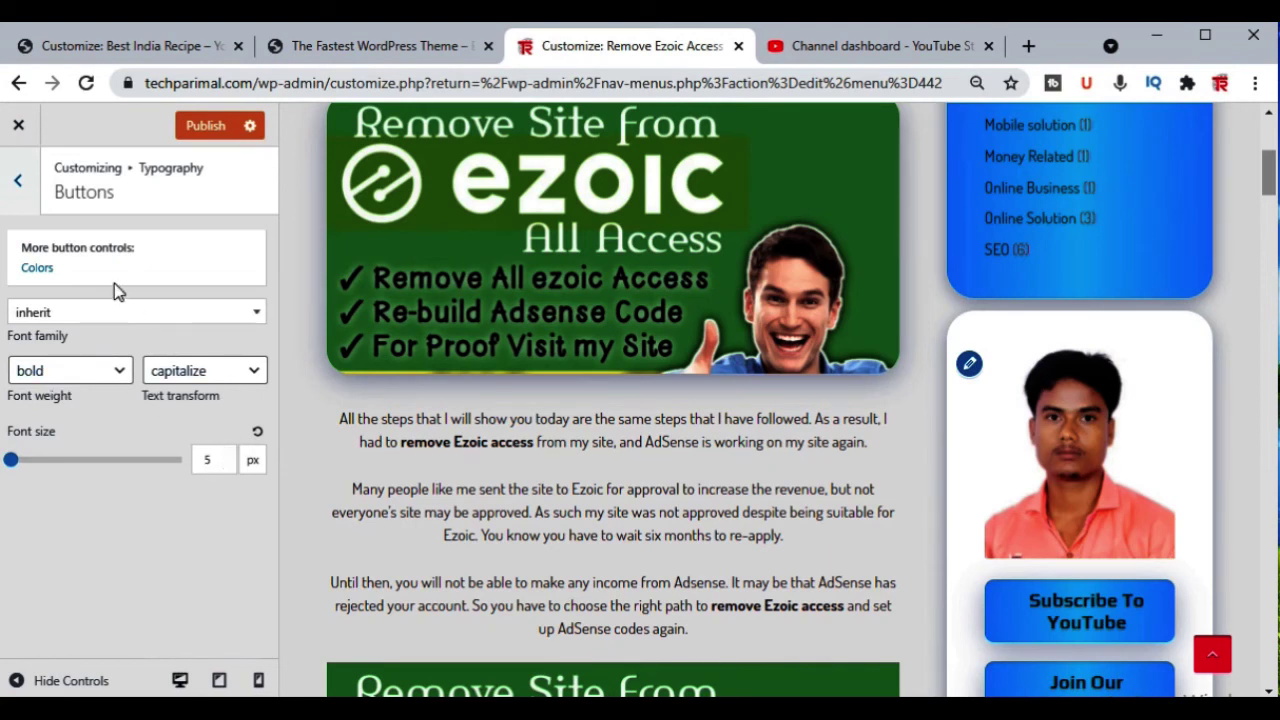
pyautogui.click(20, 182)
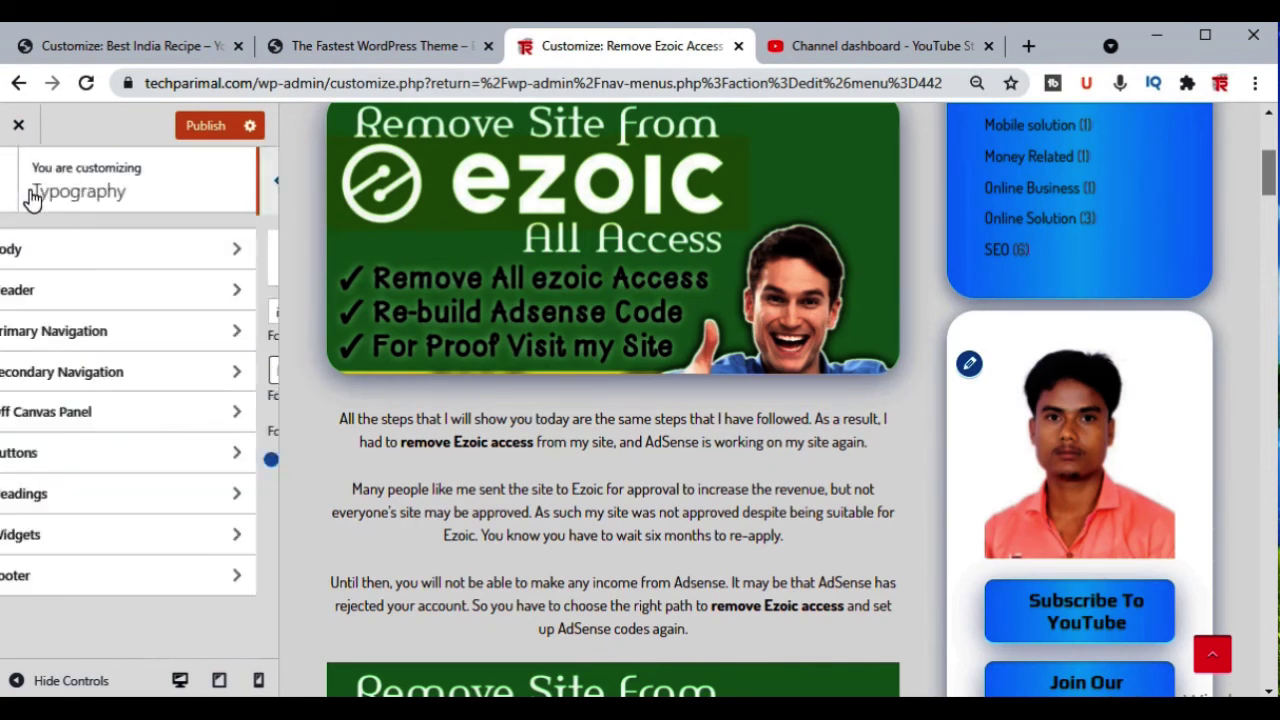
pyautogui.click(198, 513)
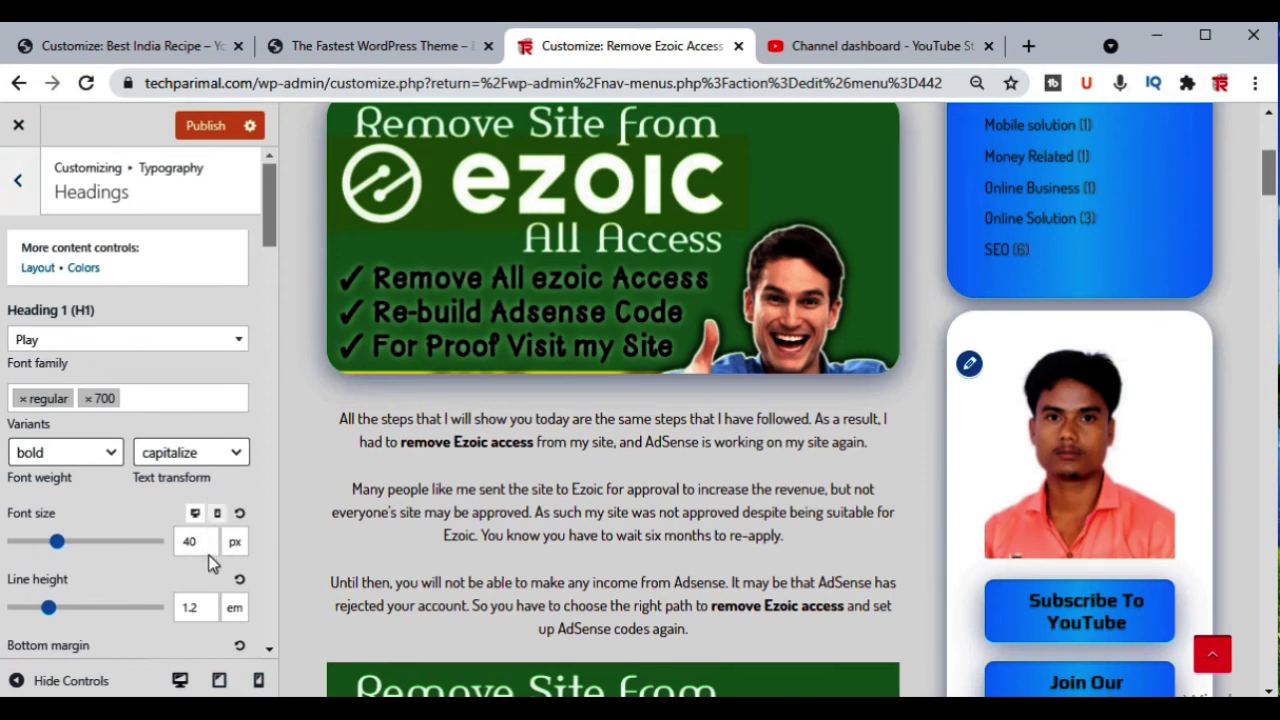
pyautogui.click(217, 513)
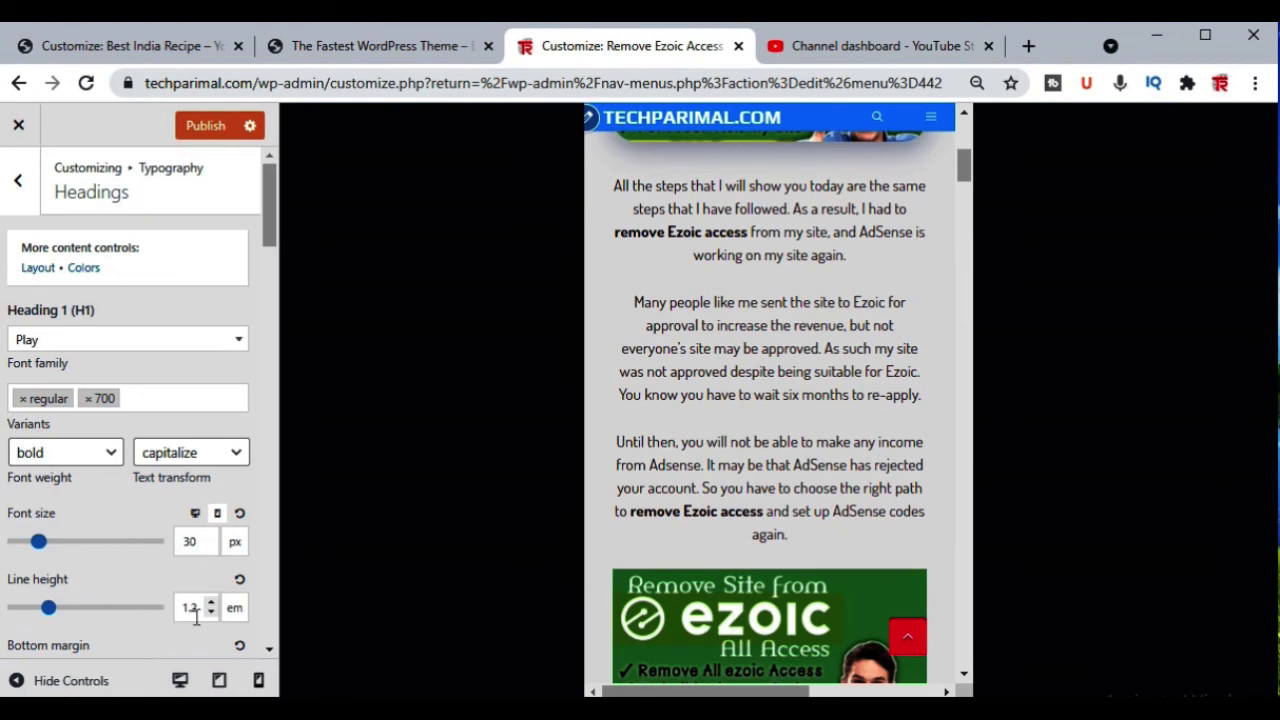
pyautogui.click(195, 513)
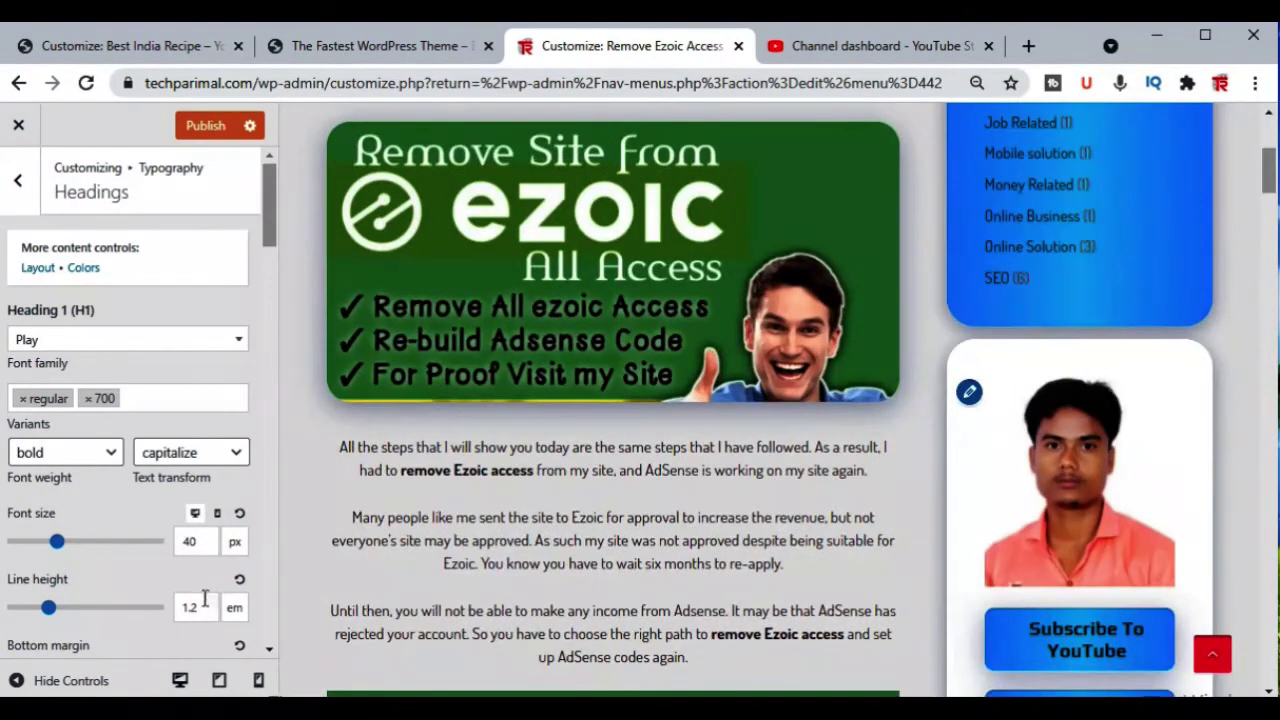
pyautogui.scroll(-1, 204, 598)
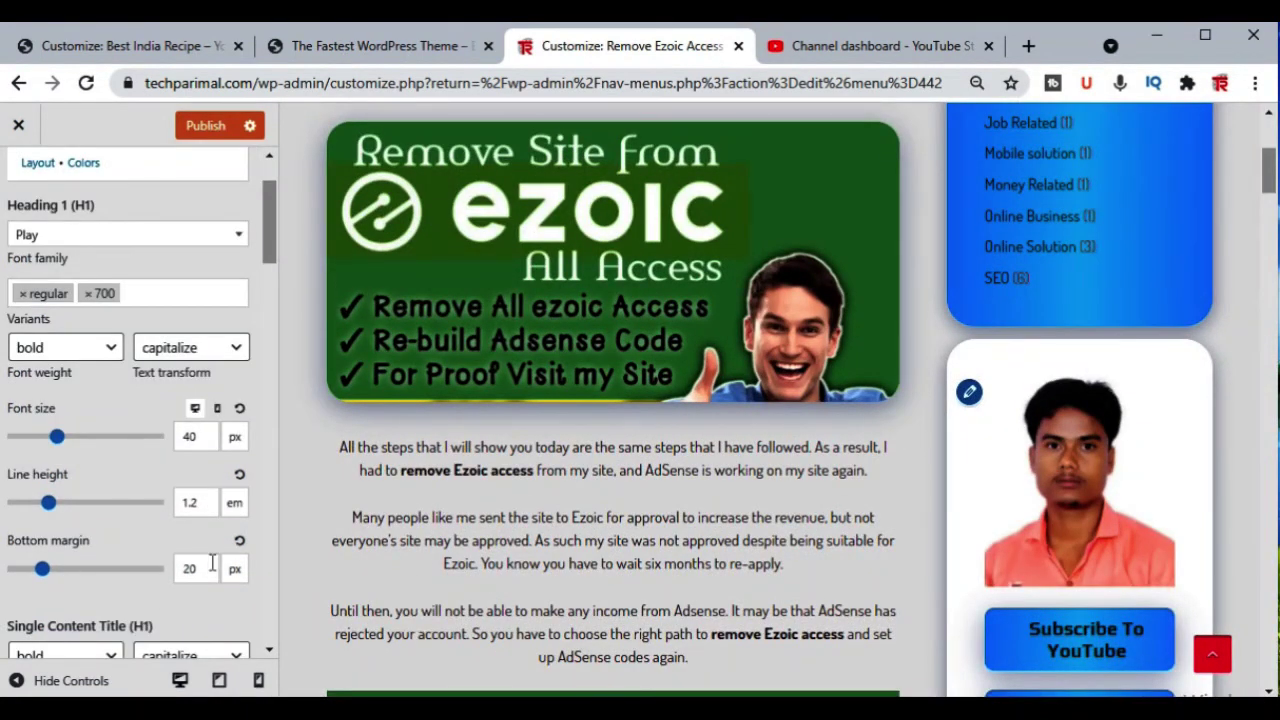
# - Review the Headings typography for the single content title, archive content title and Headings 2 to 4, checking font size and line height
pyautogui.scroll(-2, 185, 550)
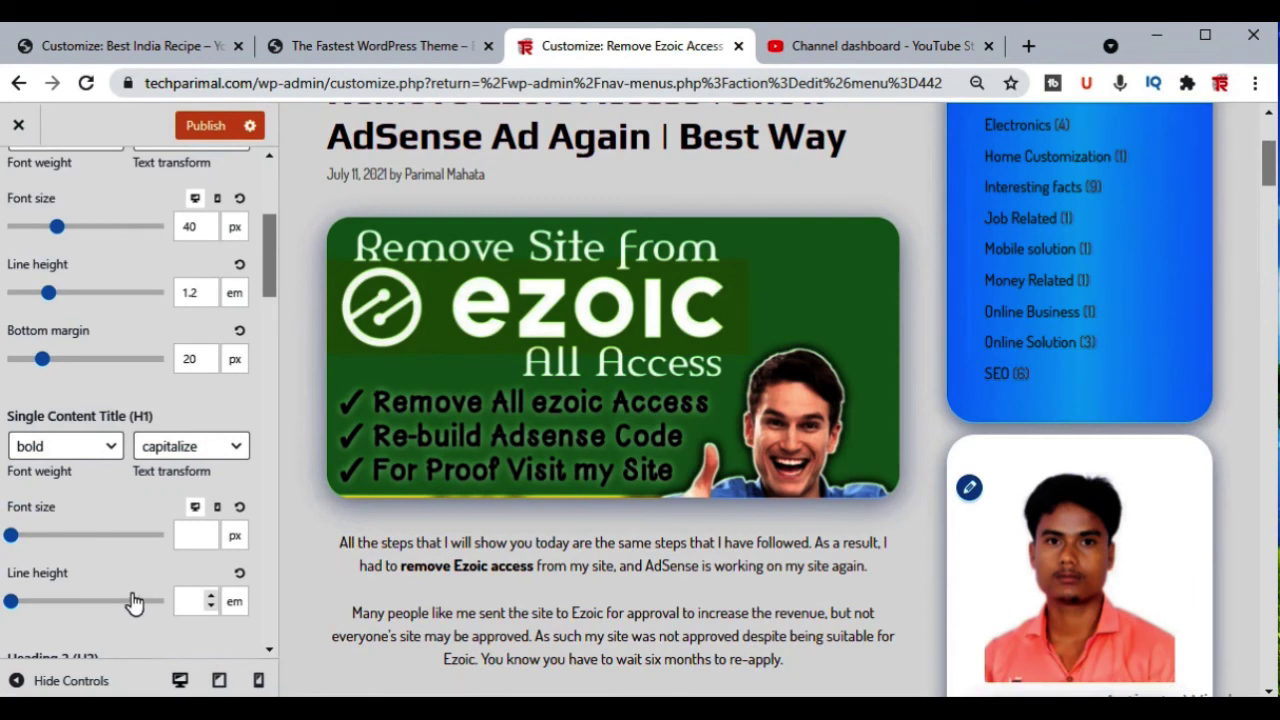
pyautogui.scroll(-1, 137, 603)
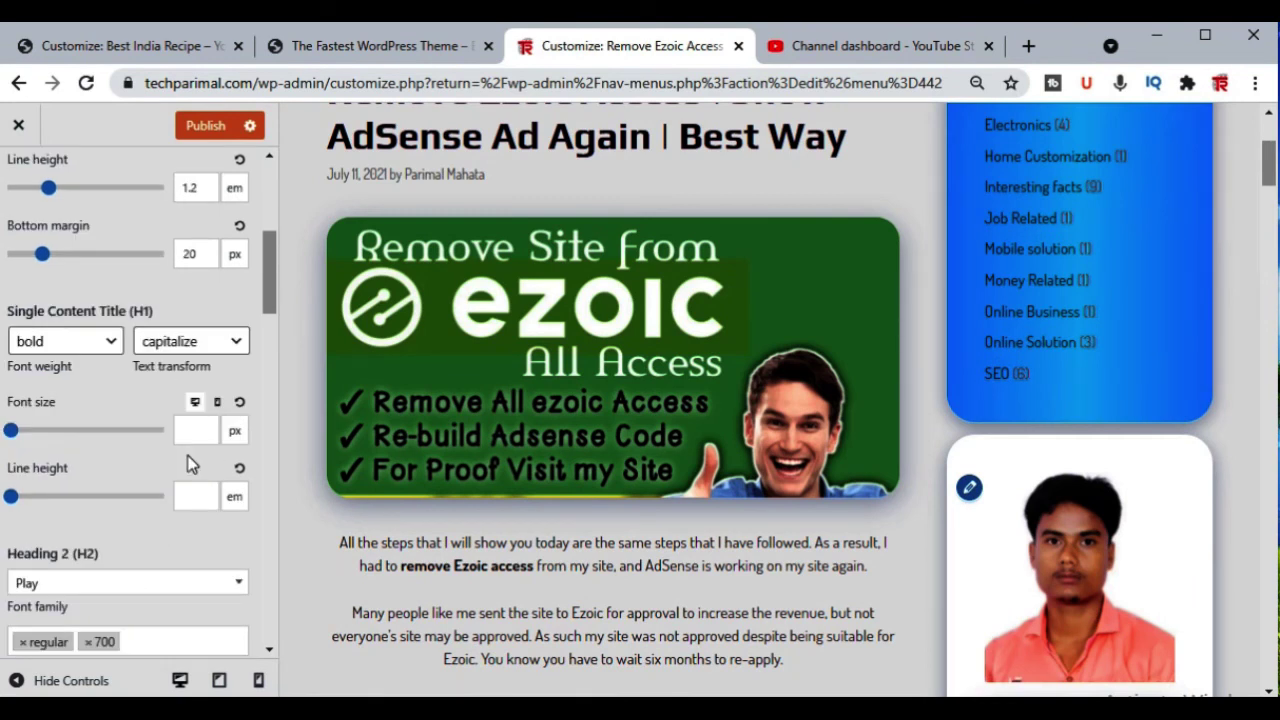
pyautogui.scroll(-1, 187, 463)
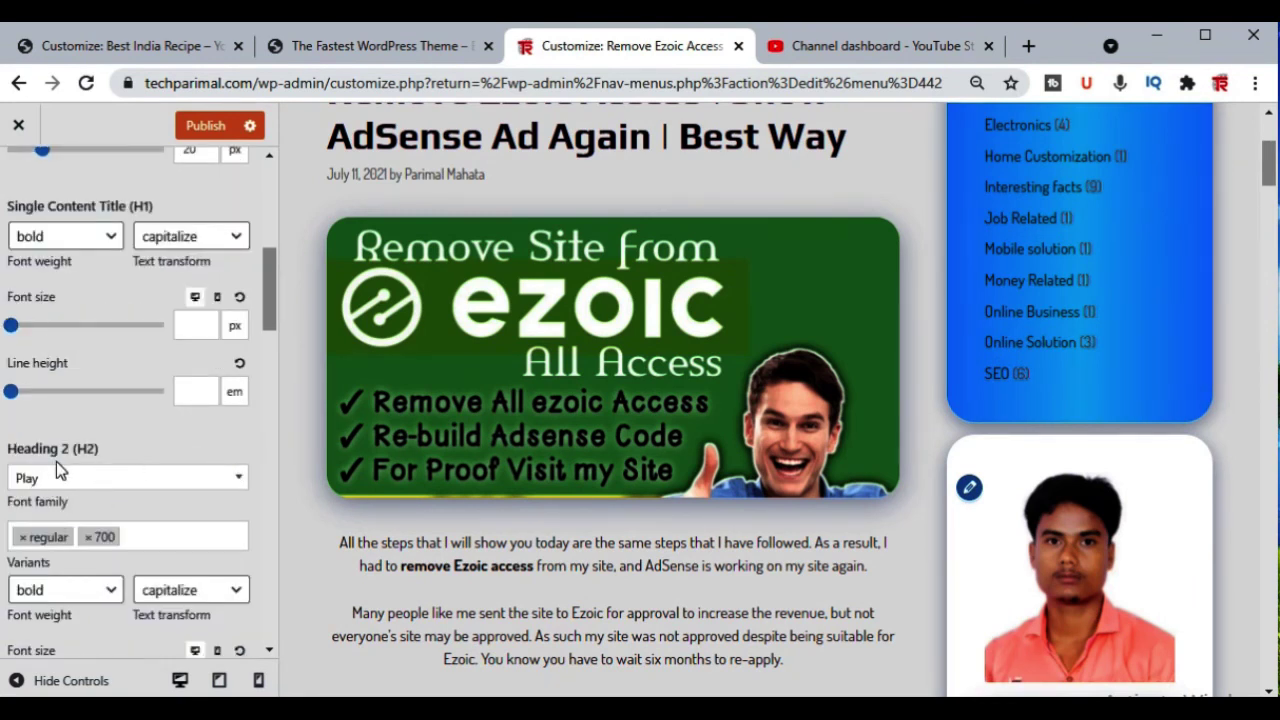
pyautogui.scroll(-5, 138, 444)
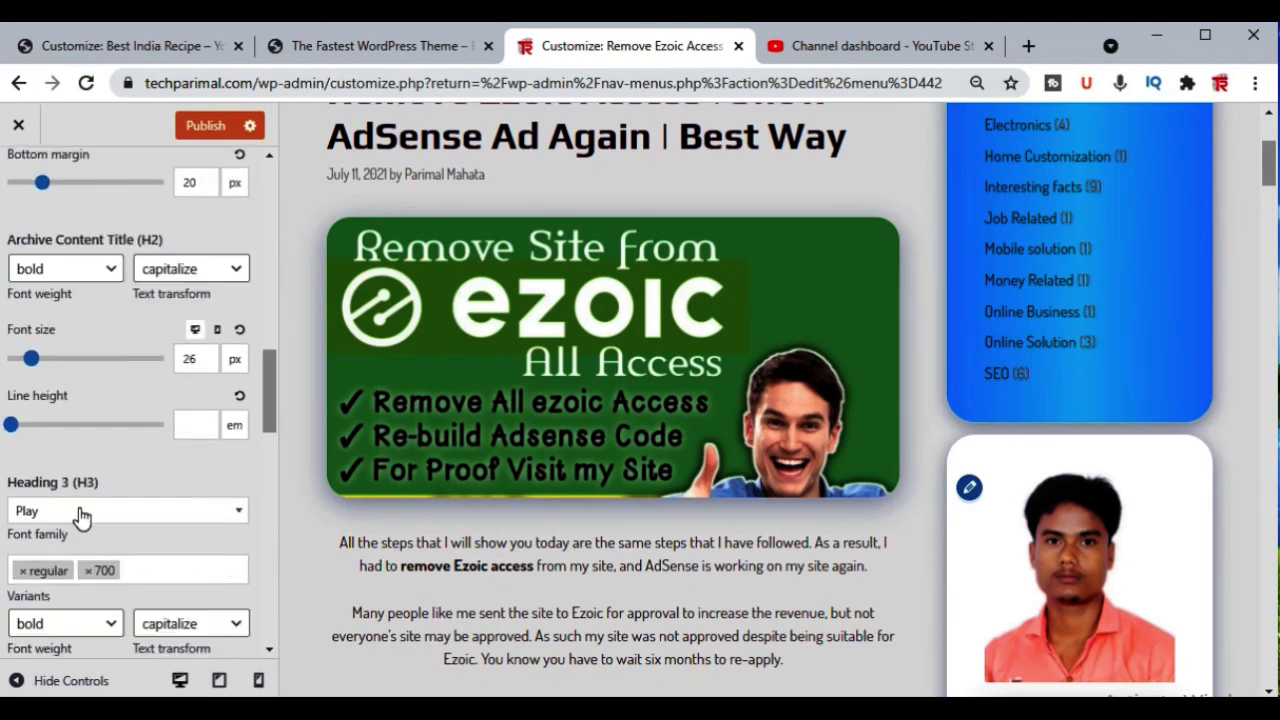
pyautogui.scroll(-4, 85, 517)
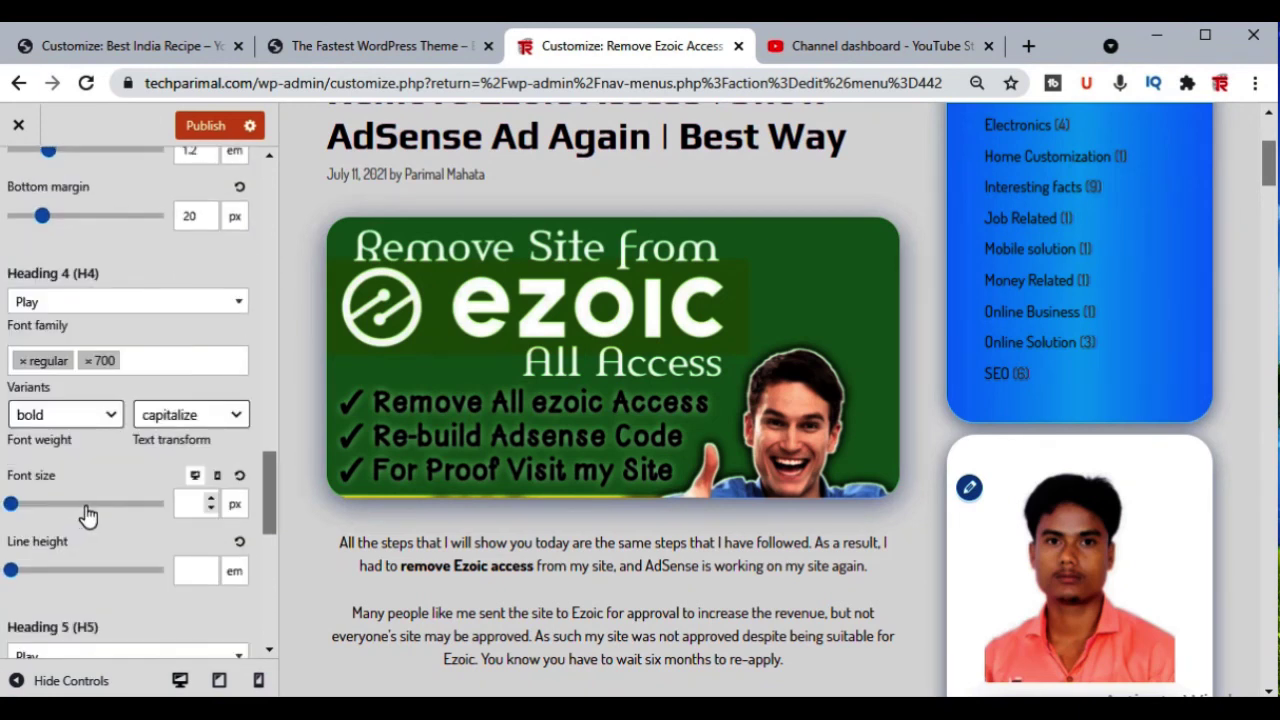
pyautogui.scroll(7, 86, 515)
pyautogui.scroll(-3, 145, 440)
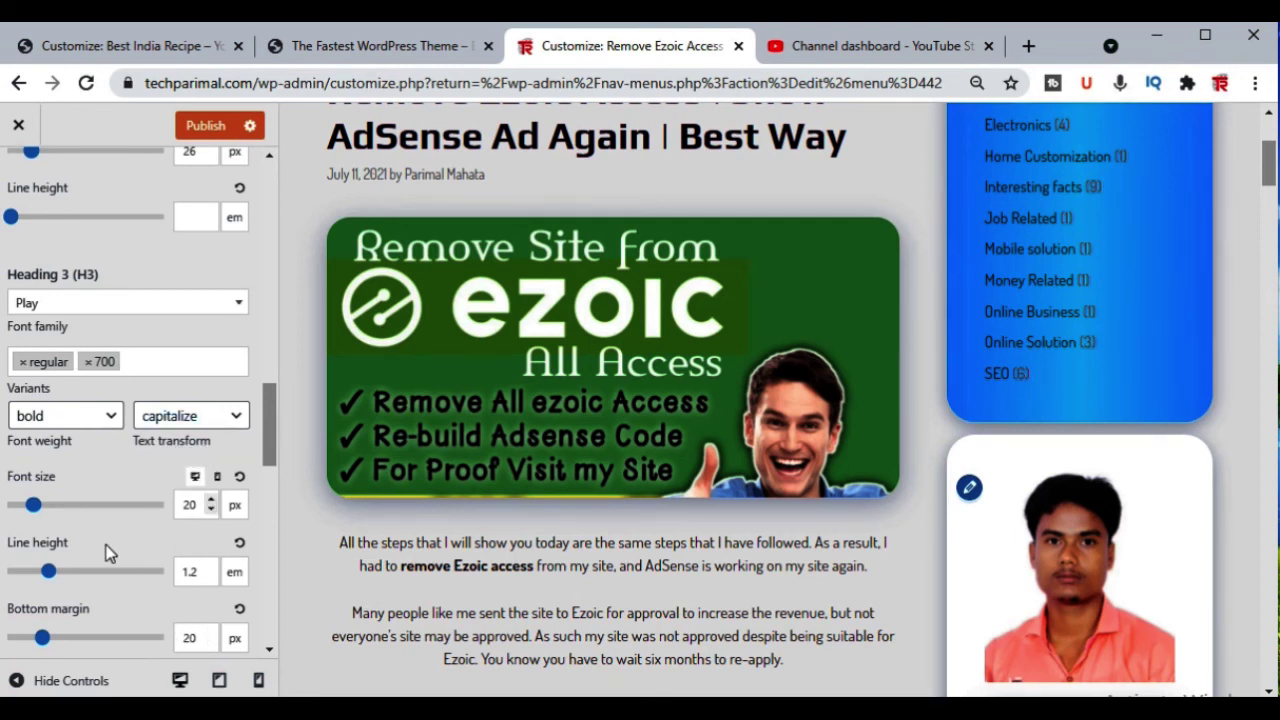
pyautogui.scroll(5, 141, 527)
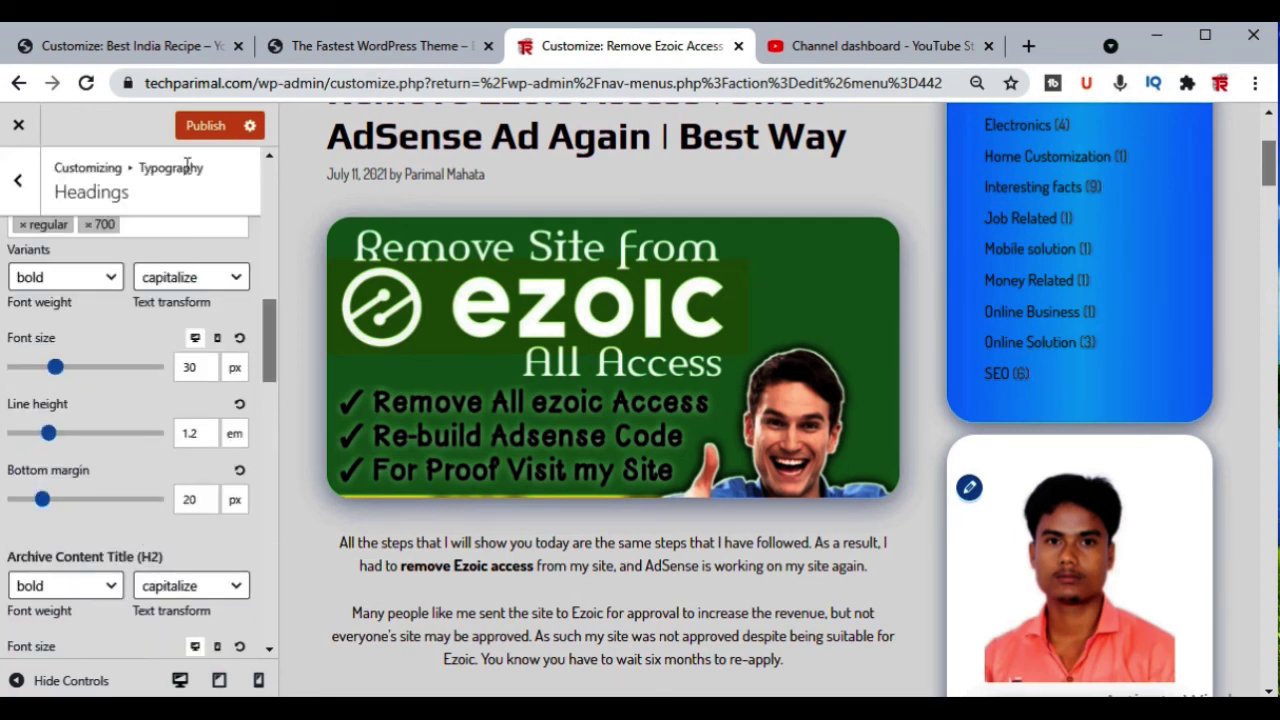
pyautogui.click(18, 180)
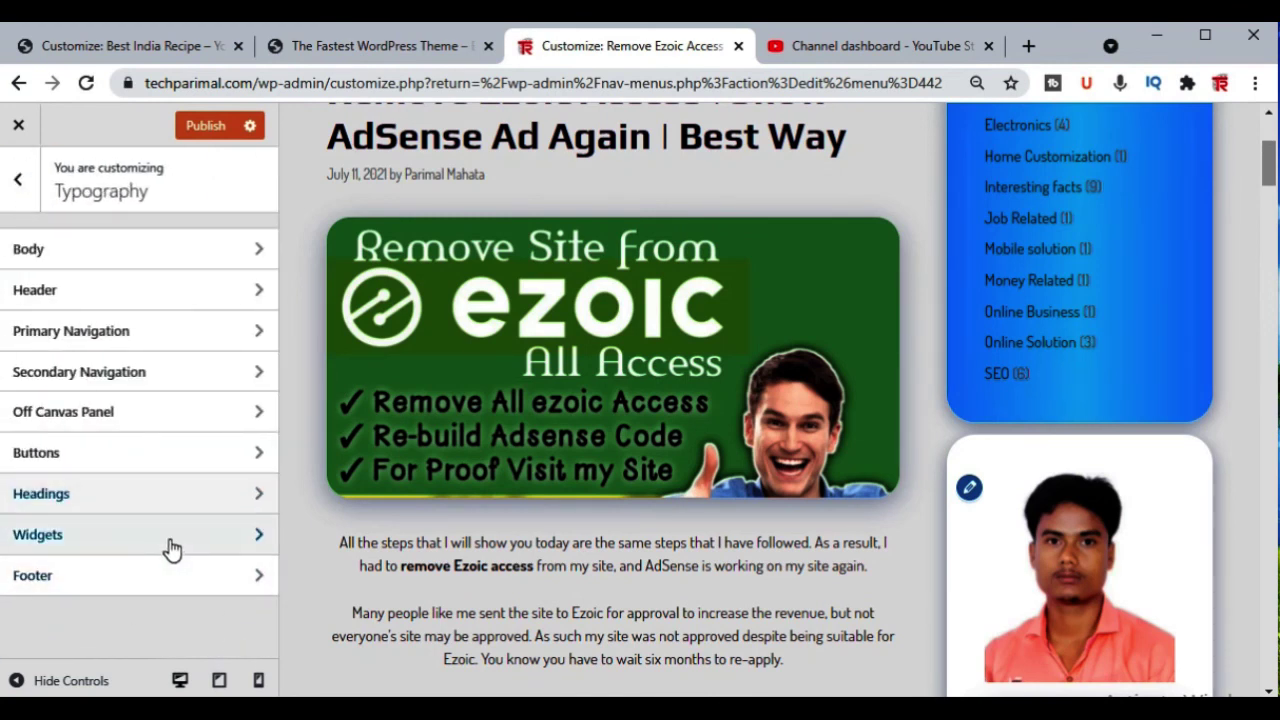
# - Review the Widgets and Footer typography settings and return to the main customizer sections
pyautogui.click(172, 548)
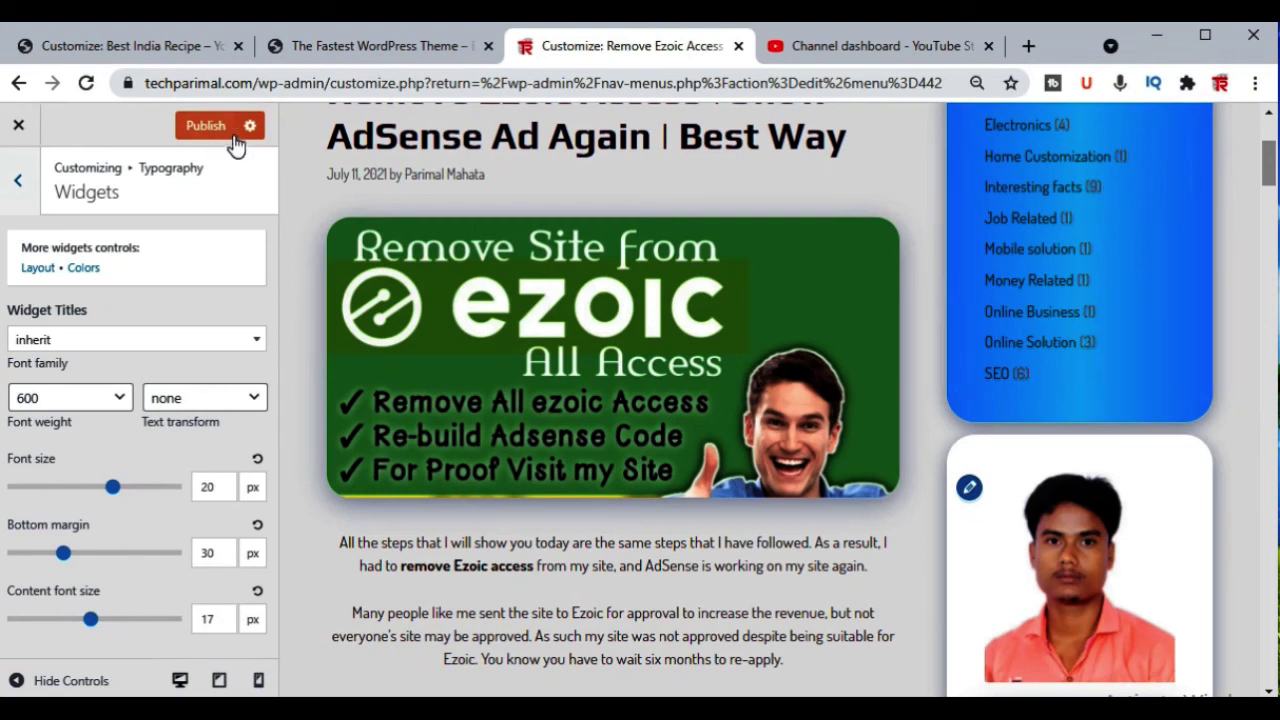
pyautogui.click(18, 184)
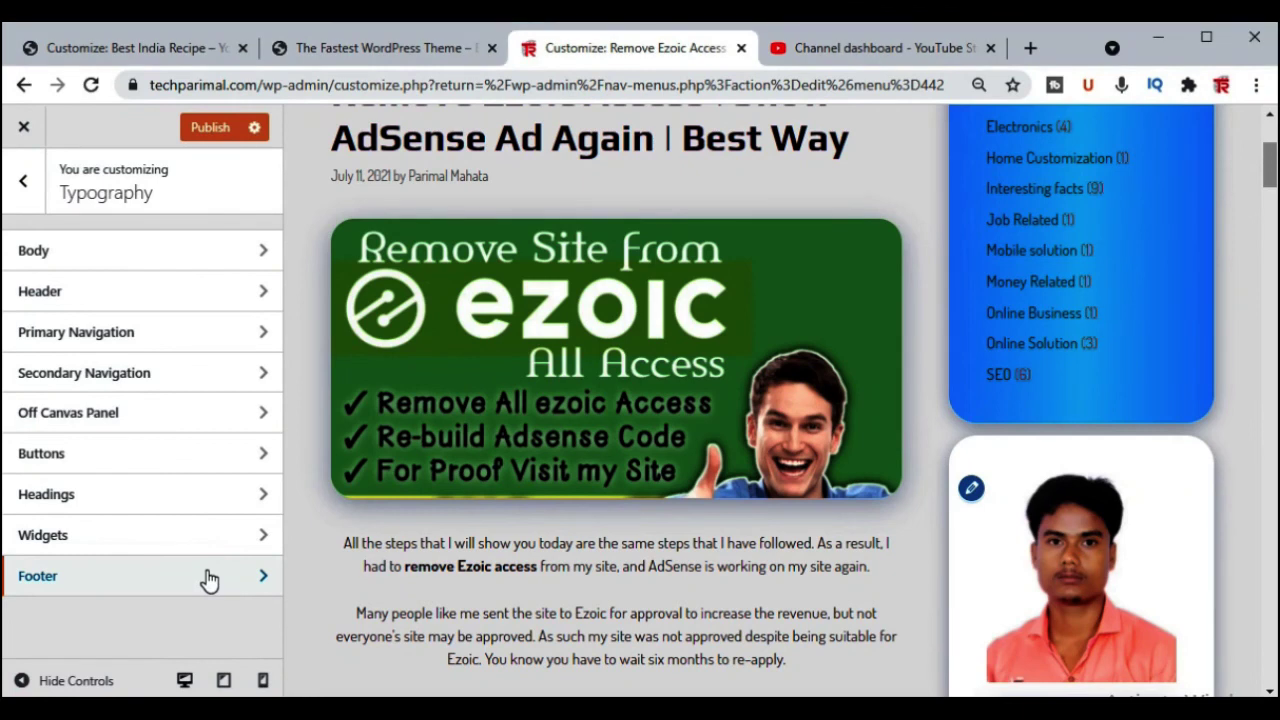
pyautogui.click(208, 578)
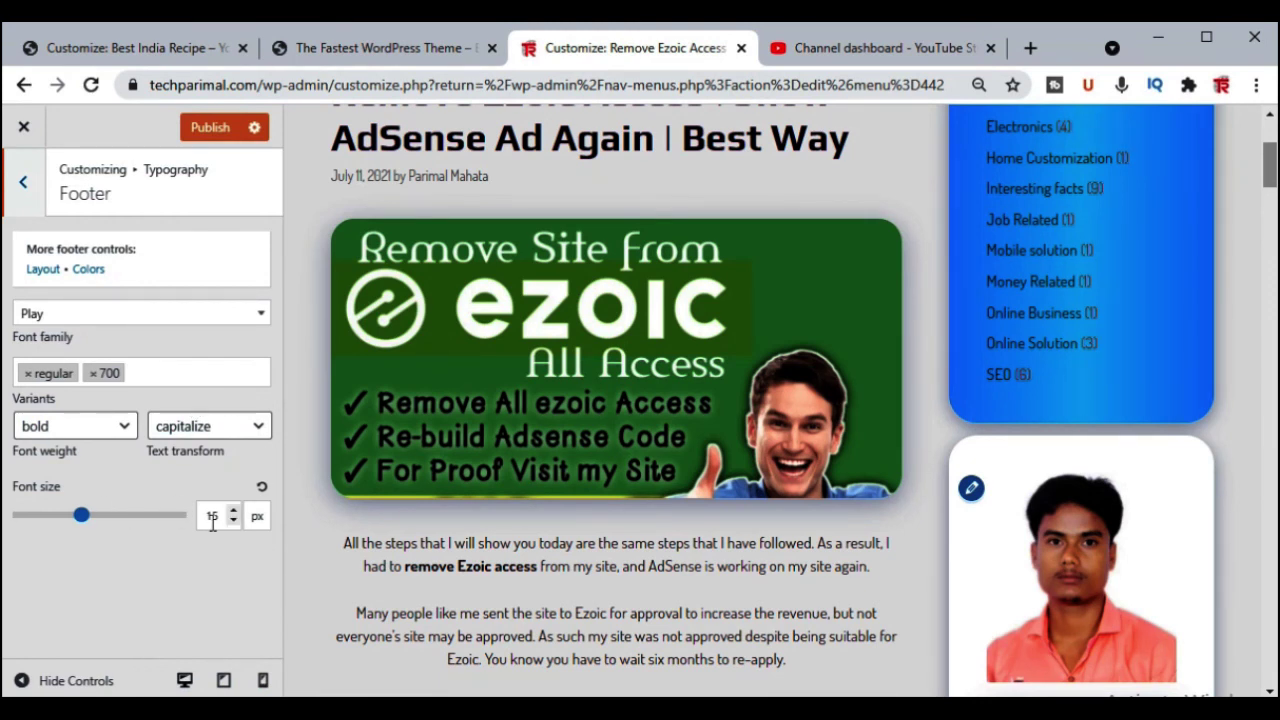
pyautogui.click(28, 196)
pyautogui.click(24, 184)
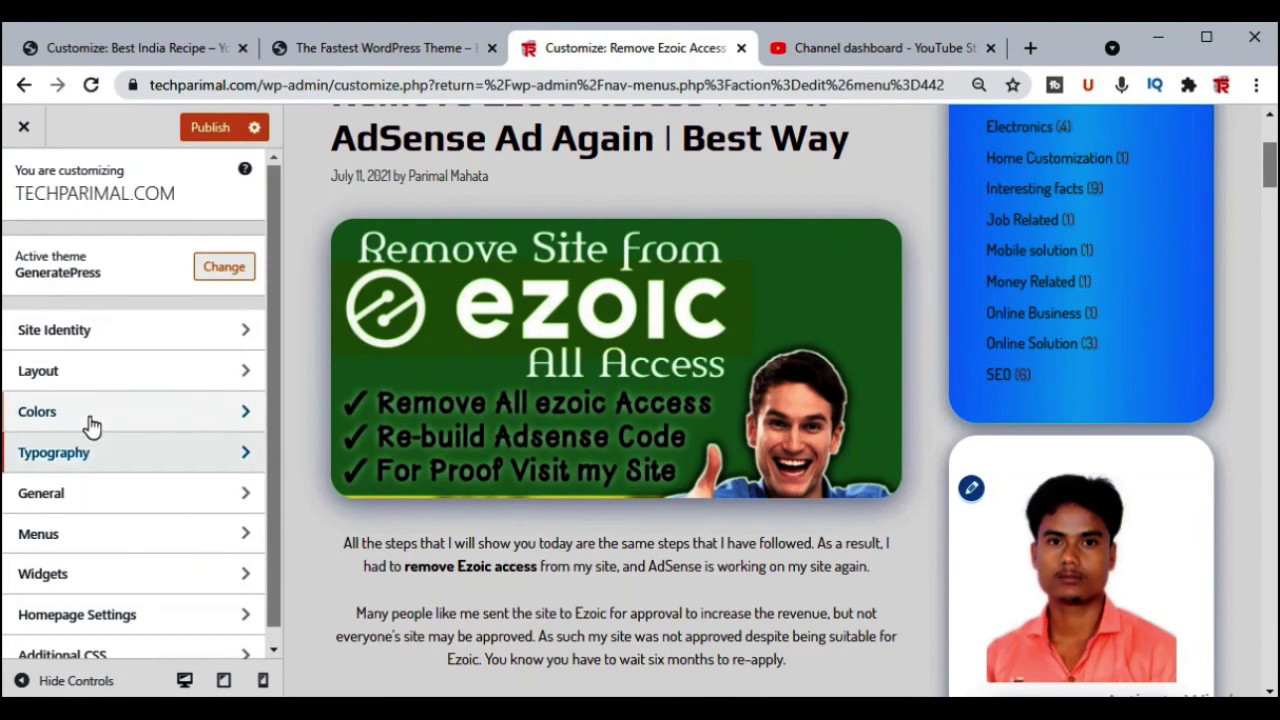
# - Review the General settings for the CSS print method, structure, icon type, CSS caching and smooth scroll
pyautogui.click(165, 500)
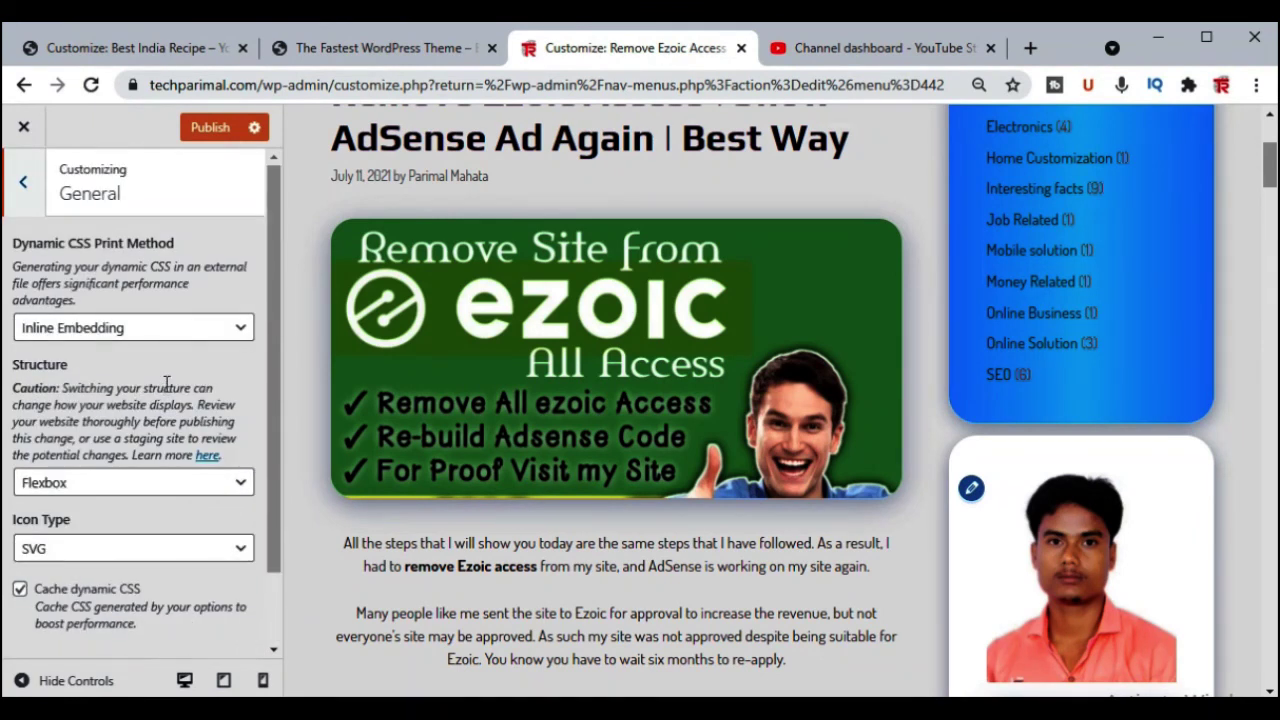
pyautogui.scroll(-1, 166, 385)
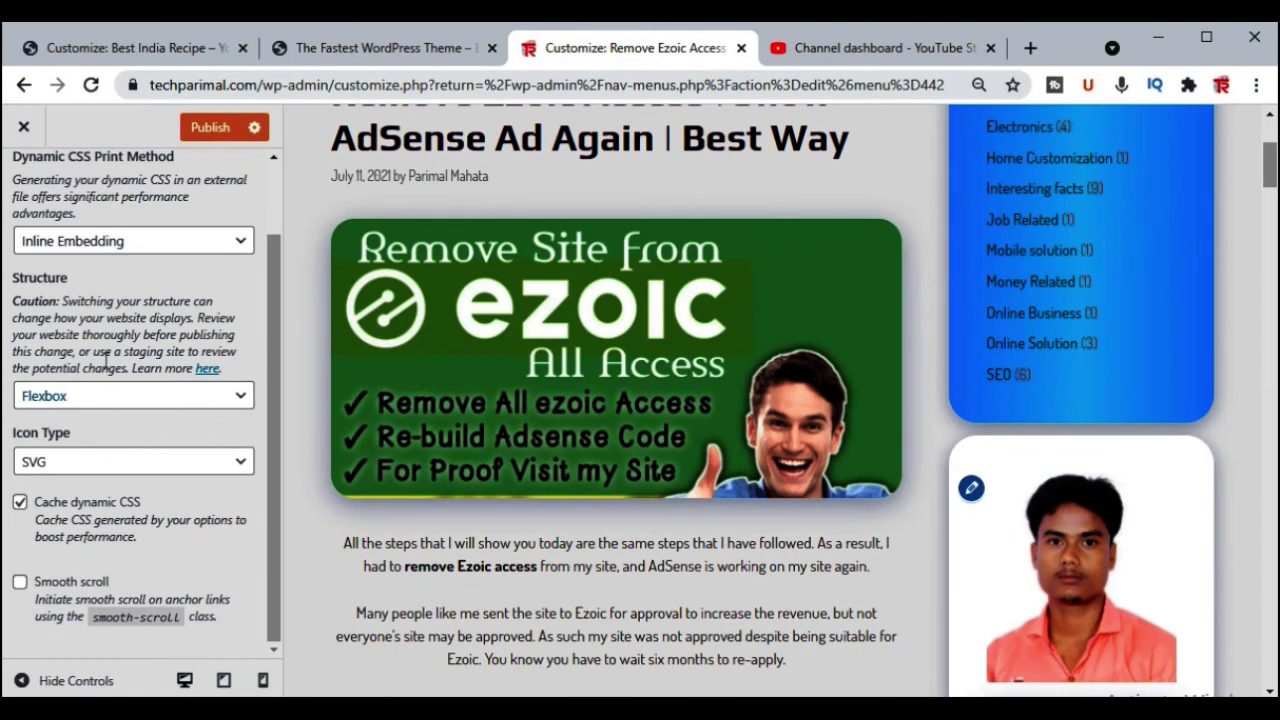
pyautogui.scroll(1, 170, 300)
pyautogui.click(23, 182)
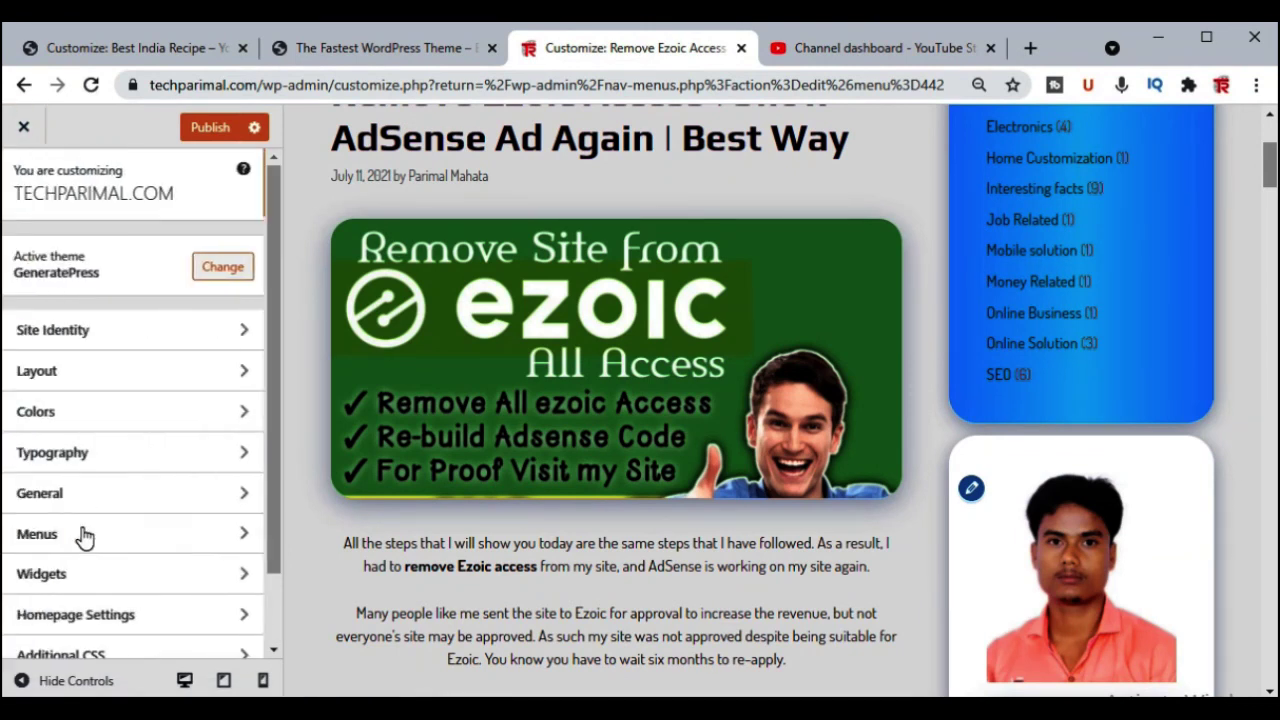
# - Review the customizer's list of menus and their locations, and leave the customizer without publishing
pyautogui.click(168, 534)
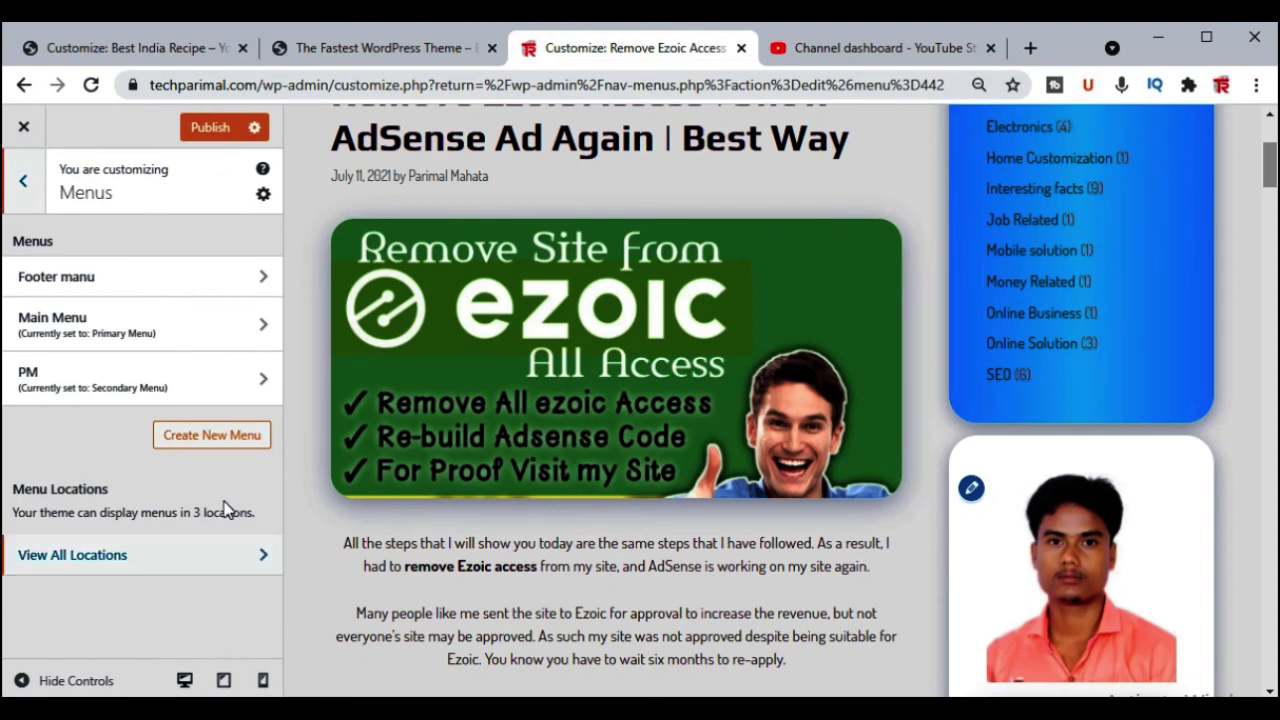
pyautogui.click(31, 205)
pyautogui.scroll(-1, 176, 556)
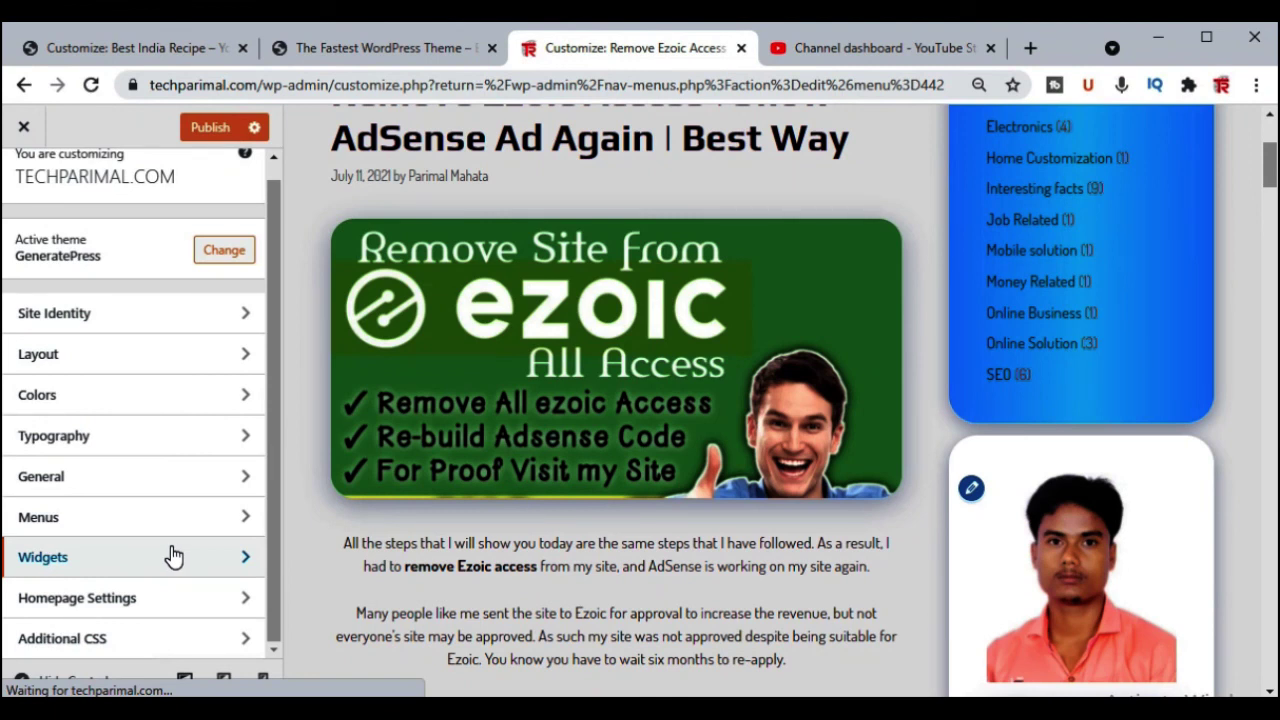
pyautogui.click(142, 597)
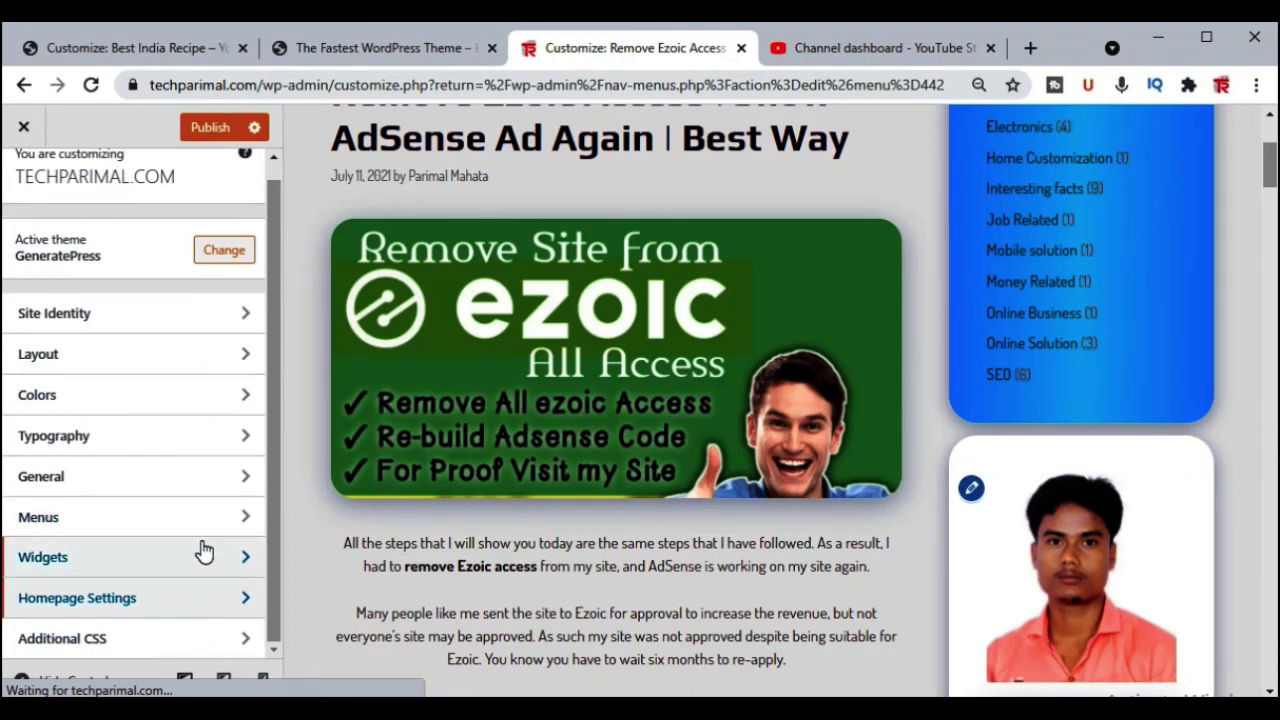
pyautogui.click(722, 228)
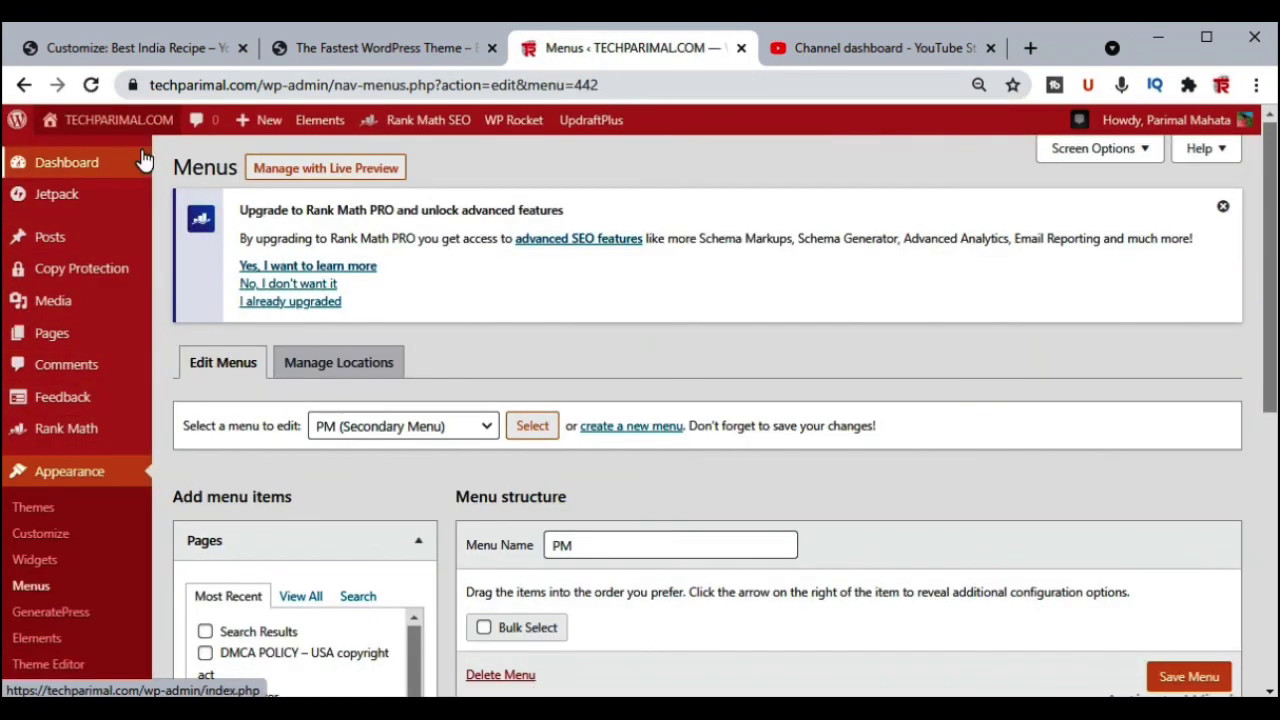
# - Open the TECHPARIMAL.COM home page in an incognito window, examine its posts and sidebar widgets, and close the window
pyautogui.moveTo(130, 126)
pyautogui.rightClick(76, 152)
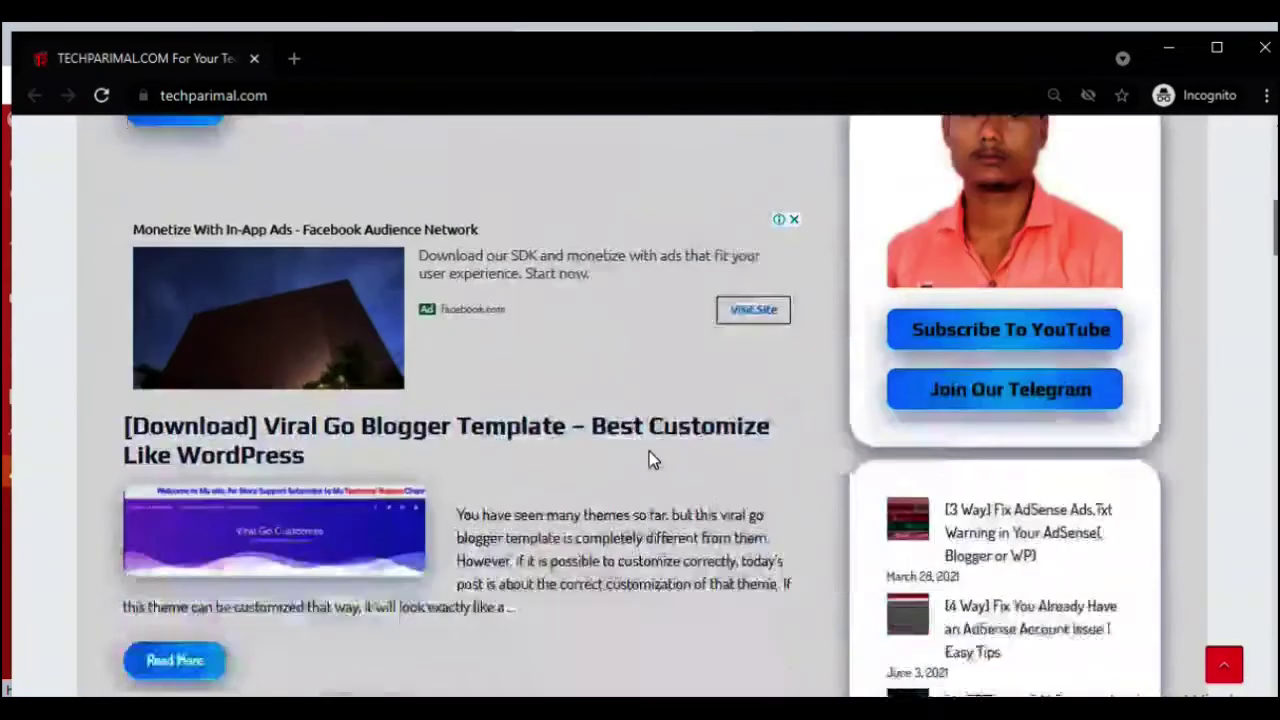
pyautogui.scroll(-10, 658, 450)
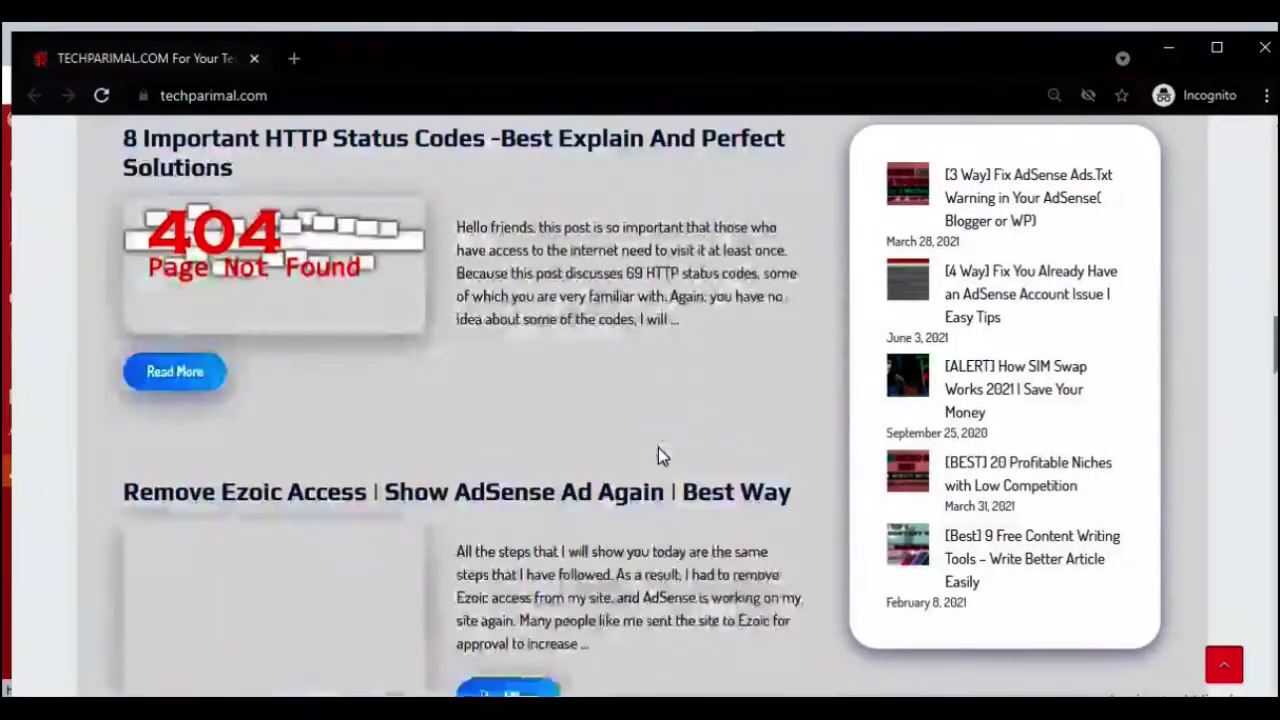
pyautogui.scroll(-5, 658, 447)
pyautogui.scroll(4, 658, 447)
pyautogui.scroll(-4, 658, 447)
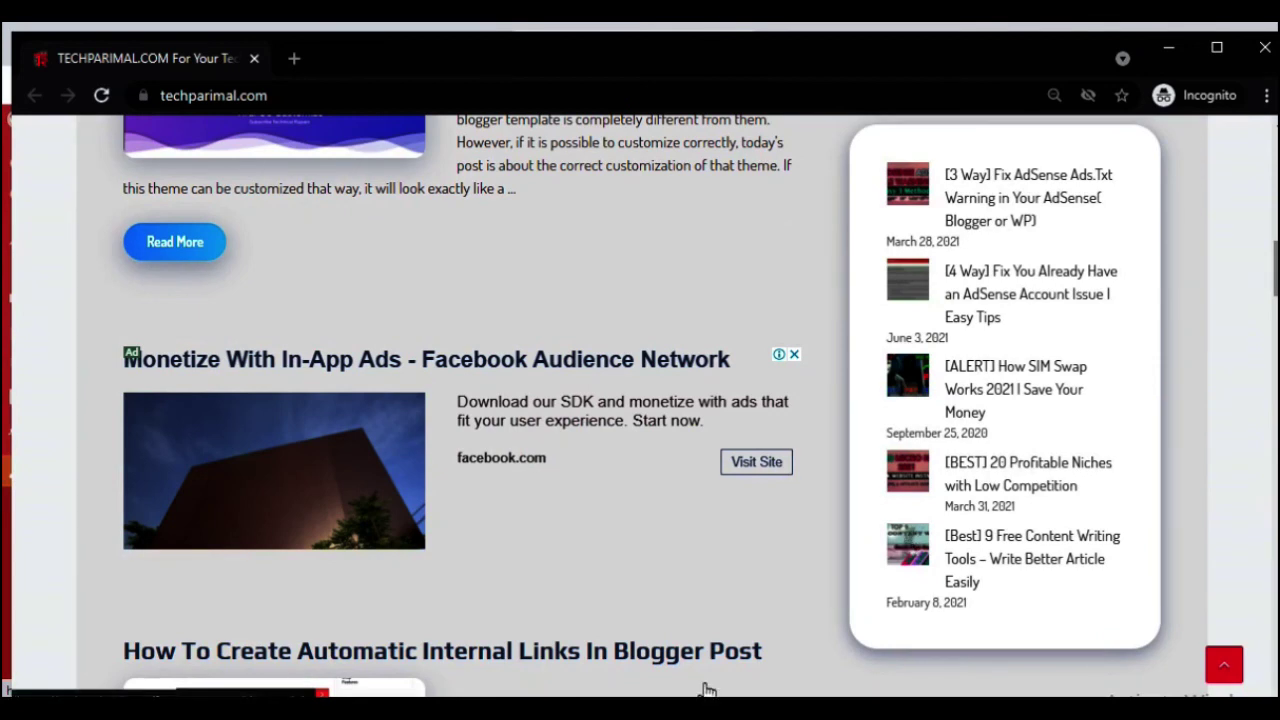
pyautogui.click(1265, 47)
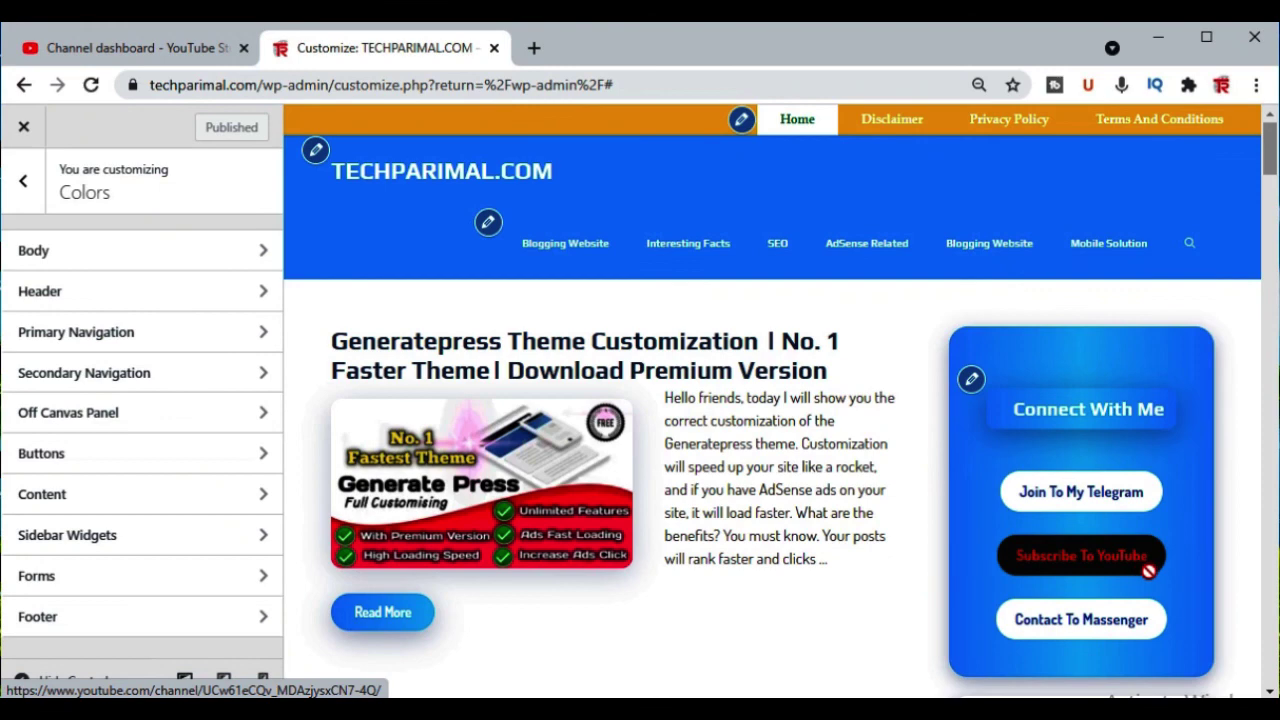
# - Examine the home page preview's posts, sidebar widgets, footer widgets with the contact form, and the footer bar
pyautogui.scroll(-7, 1150, 578)
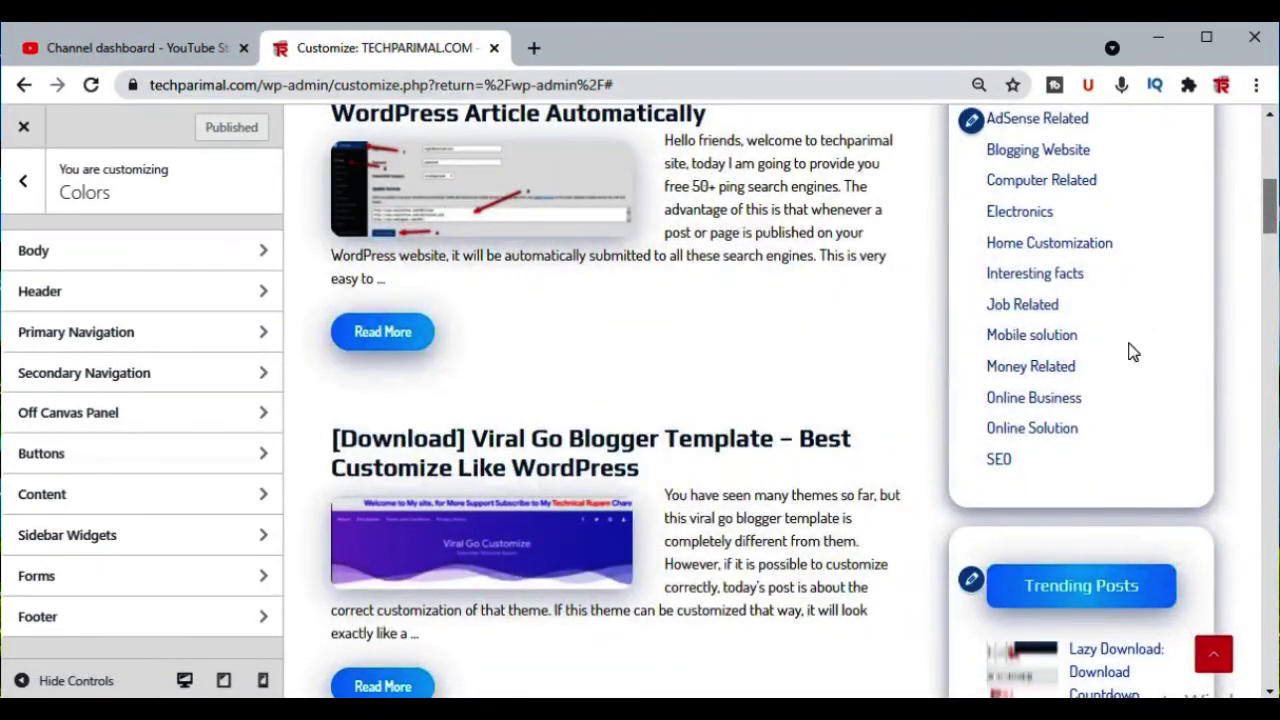
pyautogui.scroll(-5, 1119, 397)
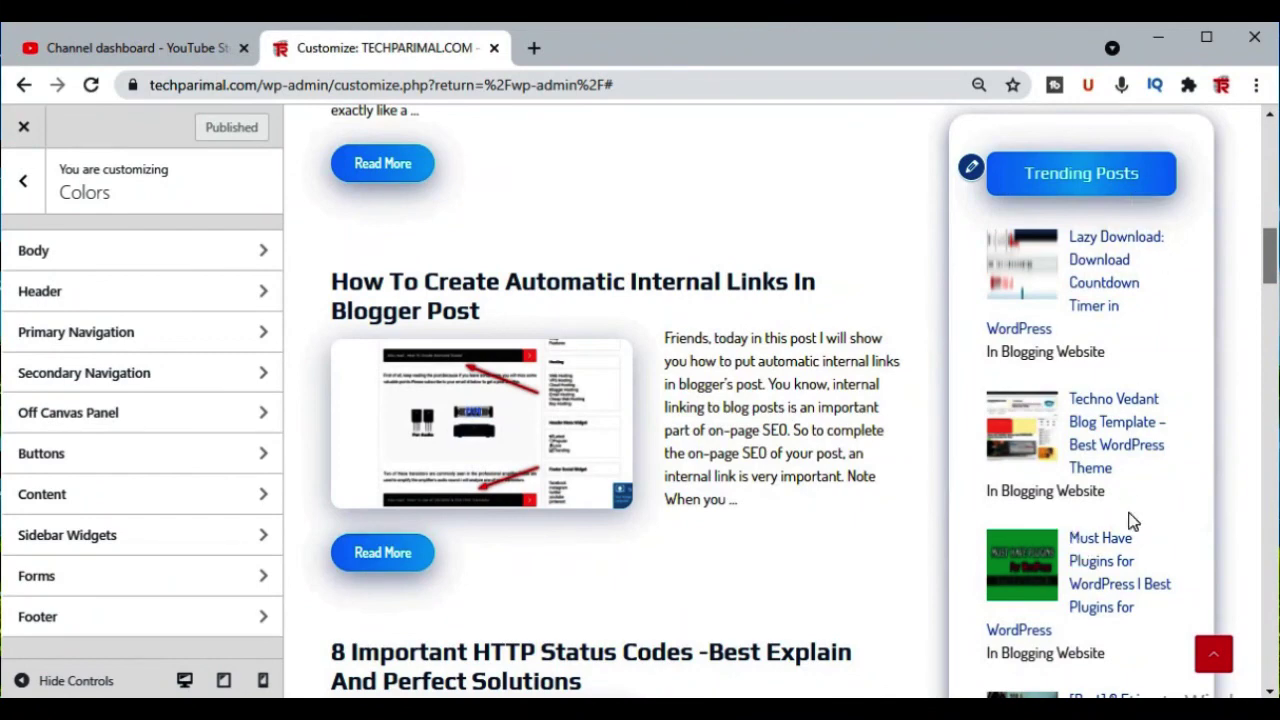
pyautogui.scroll(-13, 1118, 525)
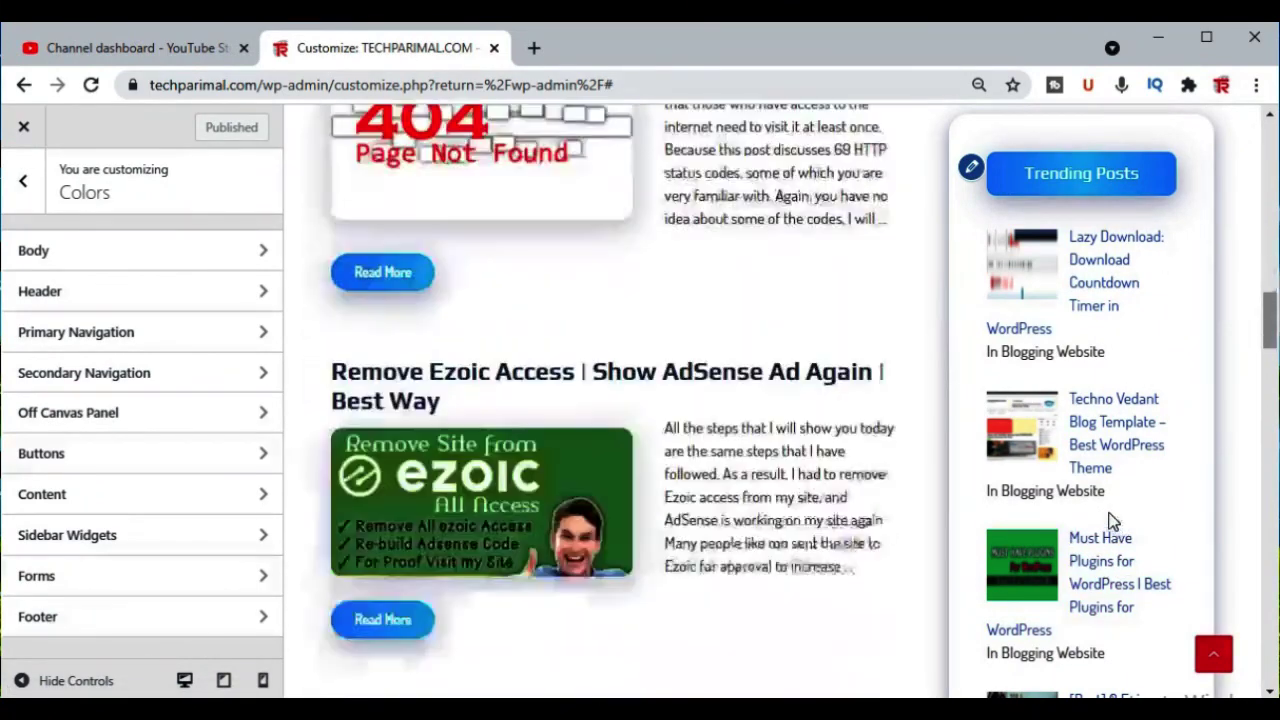
pyautogui.scroll(-15, 1117, 521)
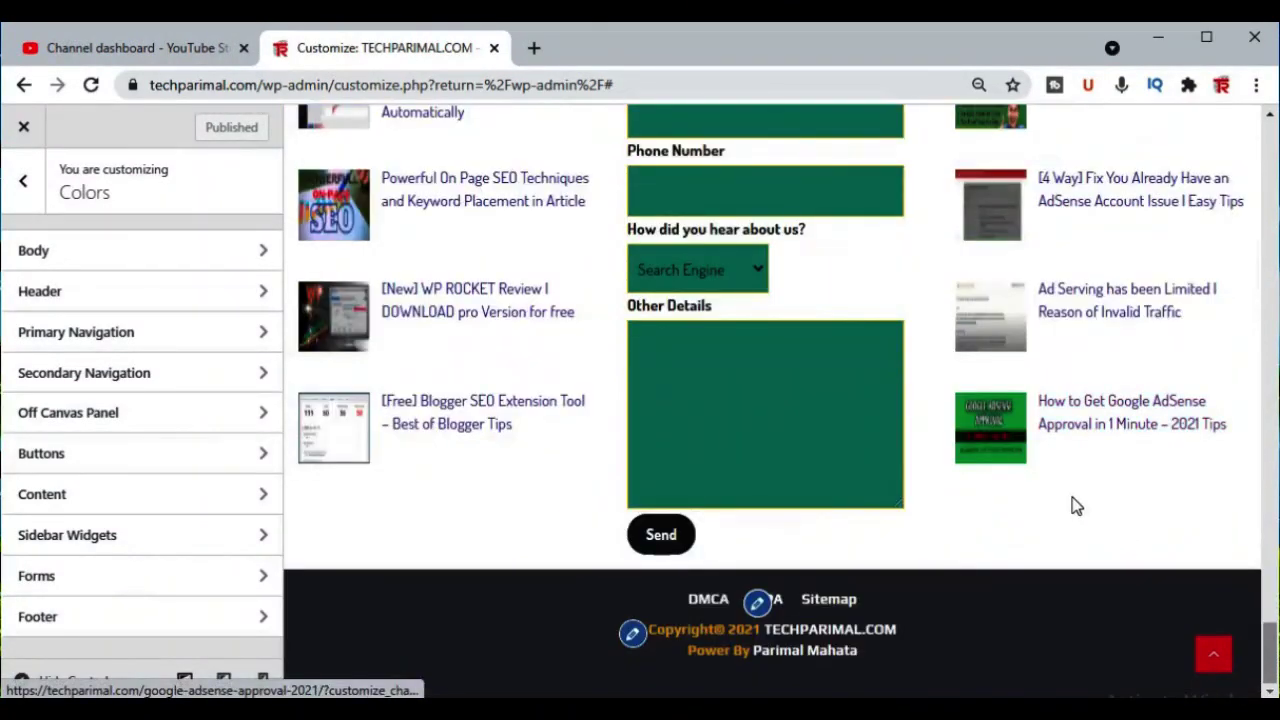
pyautogui.scroll(1, 1074, 506)
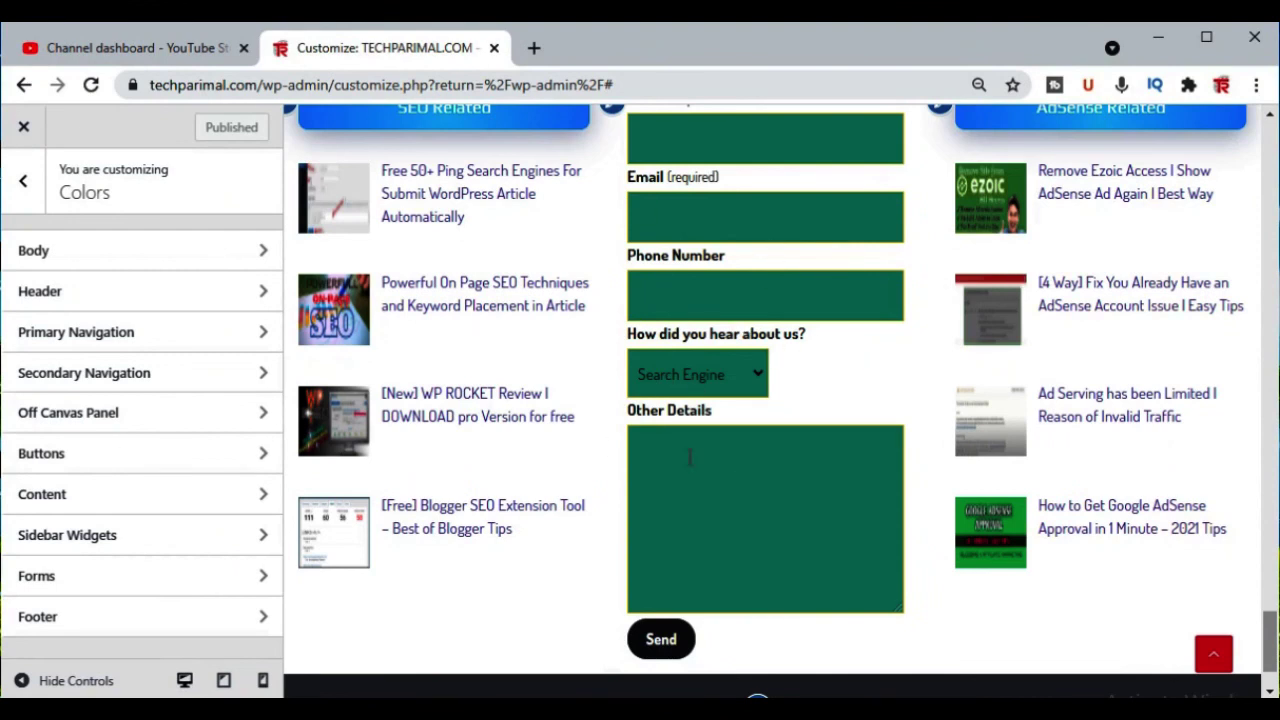
pyautogui.scroll(1, 810, 385)
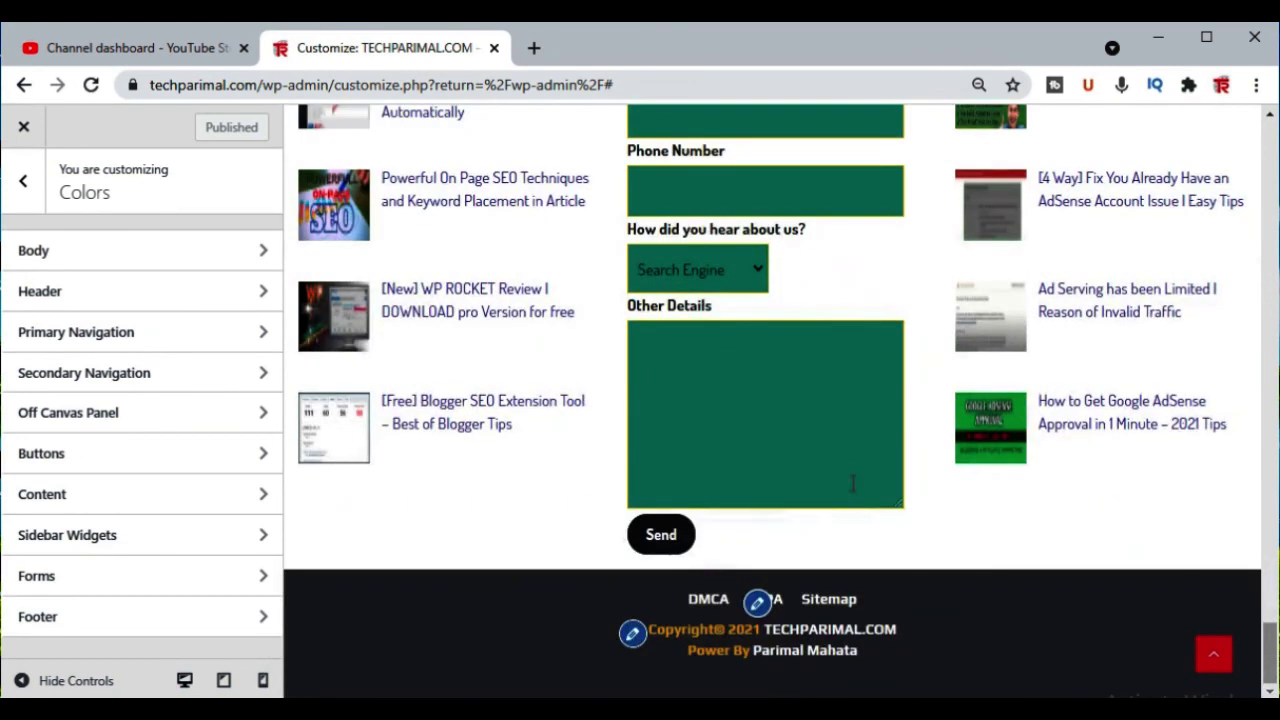
pyautogui.scroll(3, 931, 612)
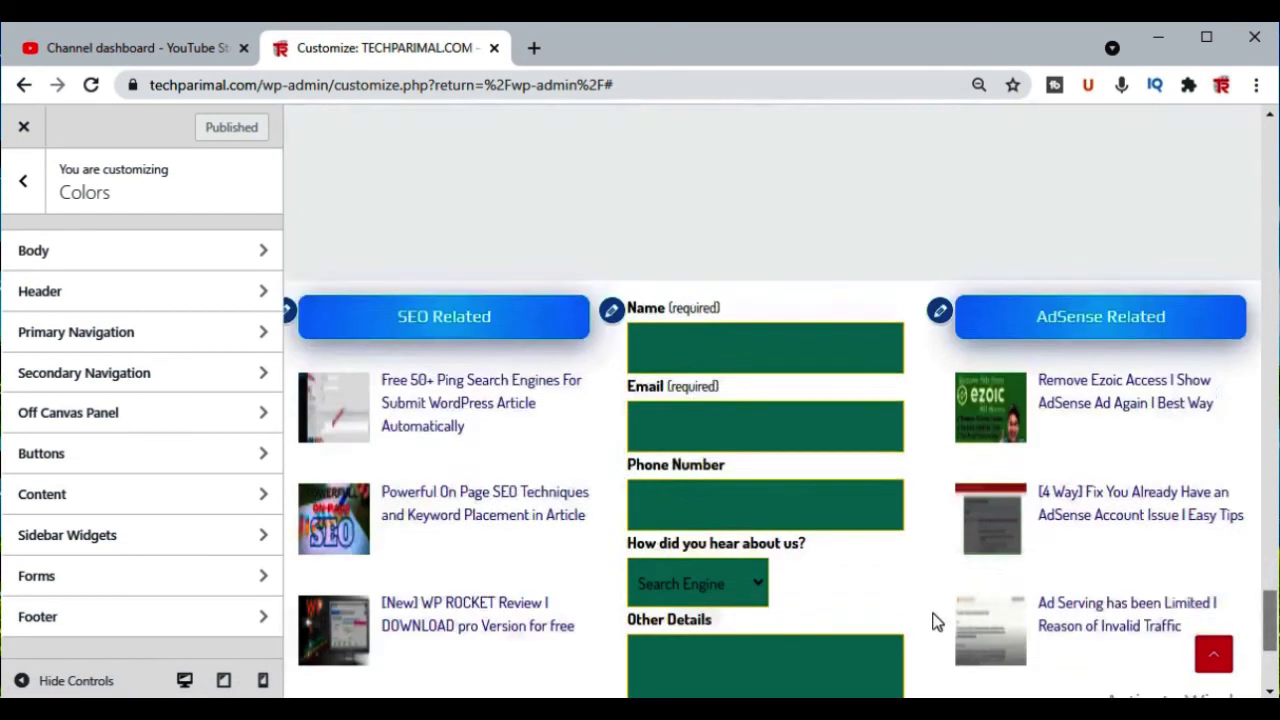